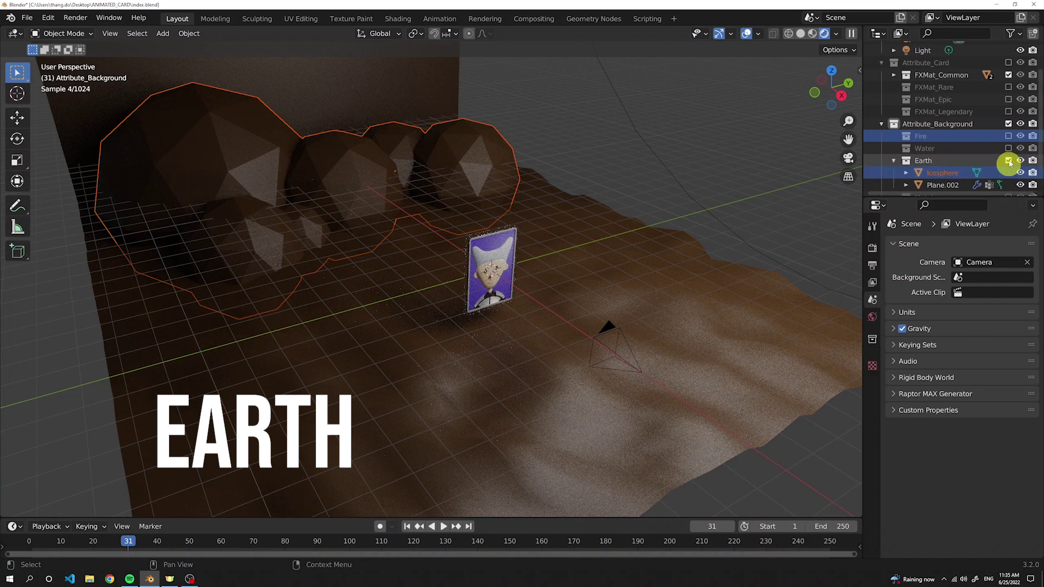
pyautogui.click(1008, 185)
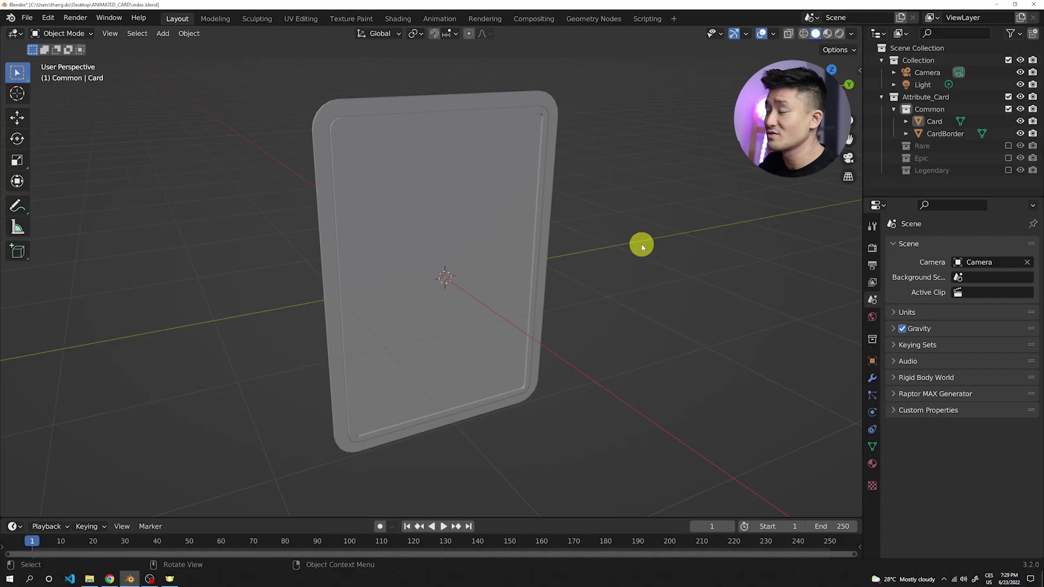
# - Rename the Common collection inside Attribute_Card to FXMat_Common
pyautogui.click(932, 111)
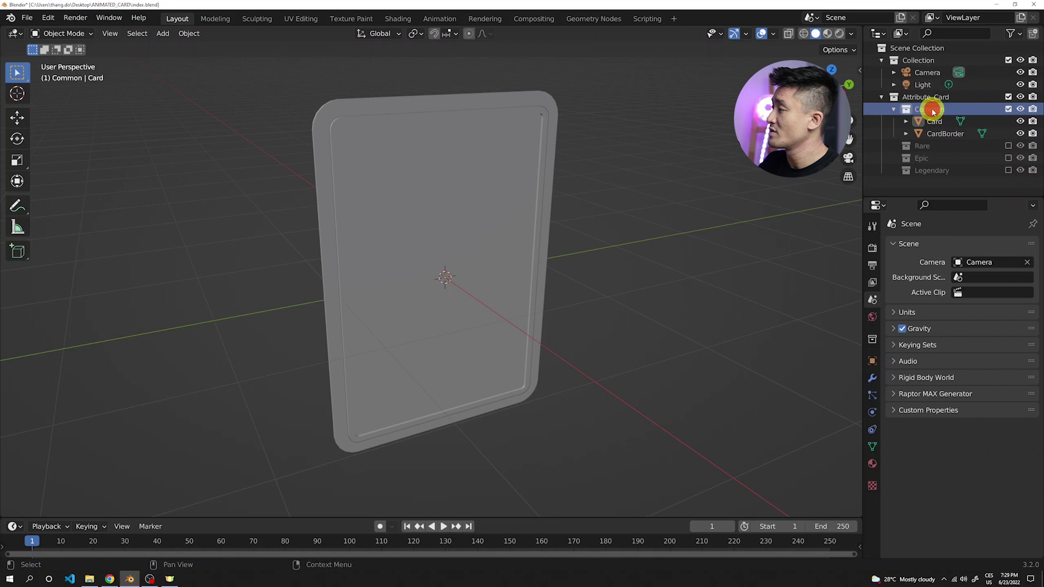
pyautogui.doubleClick(934, 109)
pyautogui.click(910, 109)
pyautogui.write('FXMat')
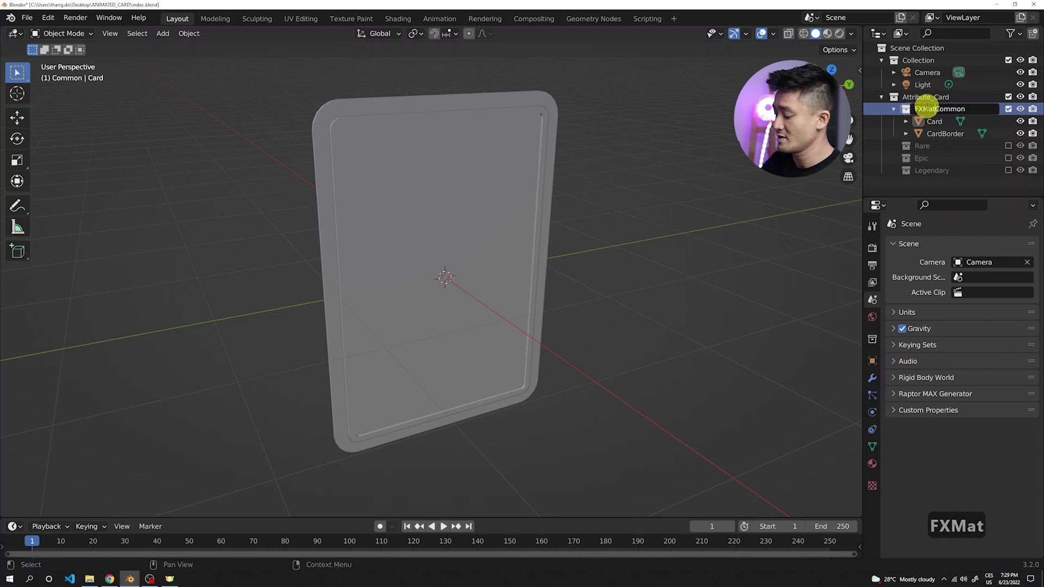
pyautogui.write('_')
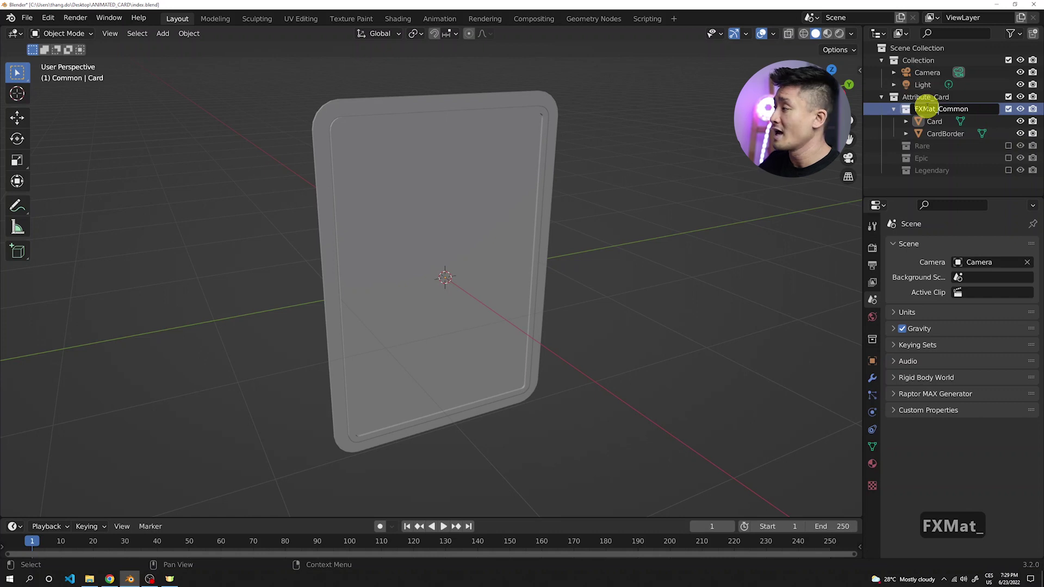
pyautogui.press('Return')
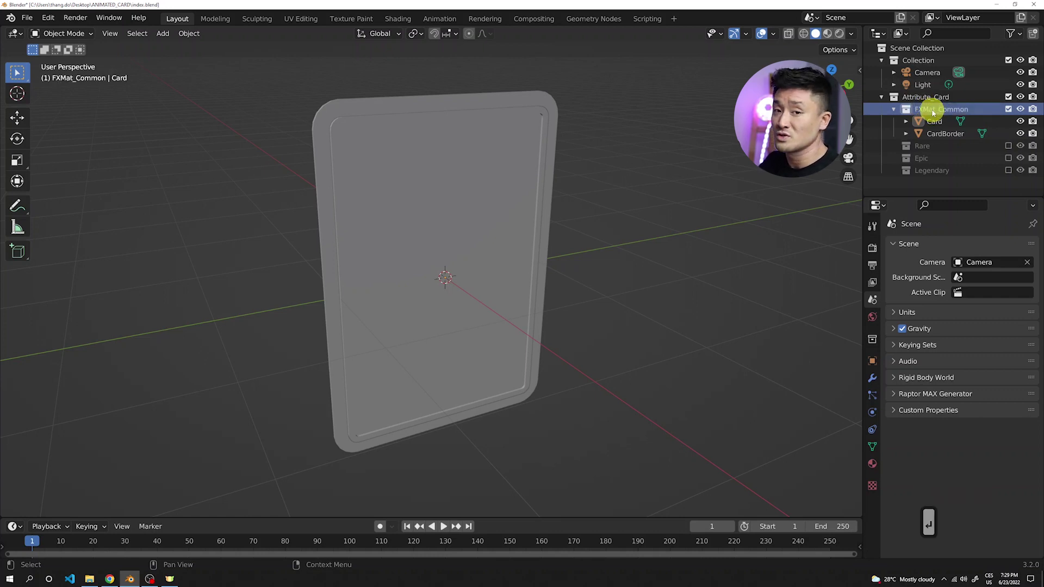
# - Rename the Card object's existing material to FXSlot1_Common1
pyautogui.click(518, 163)
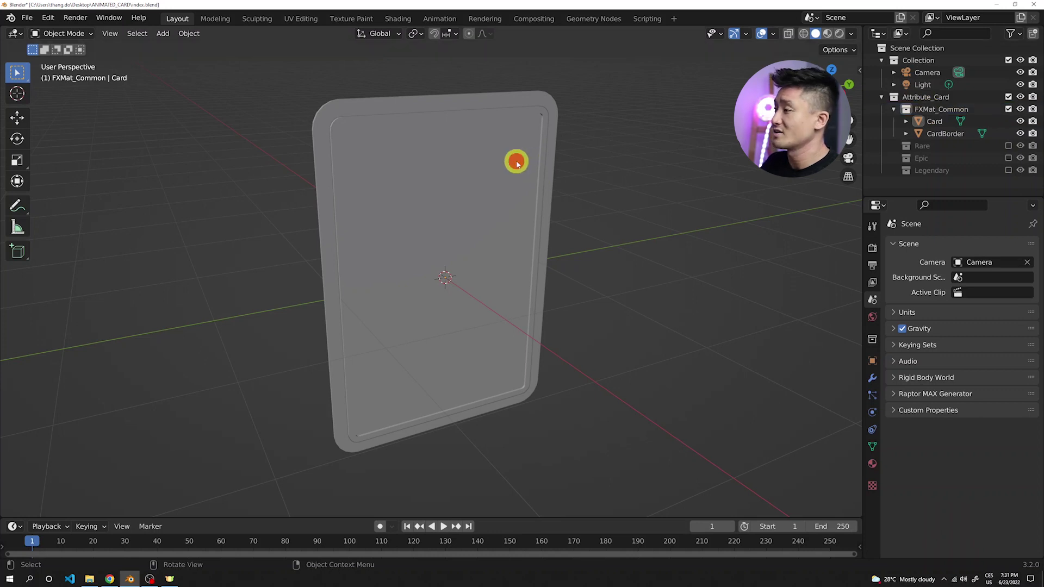
pyautogui.click(872, 463)
pyautogui.click(946, 298)
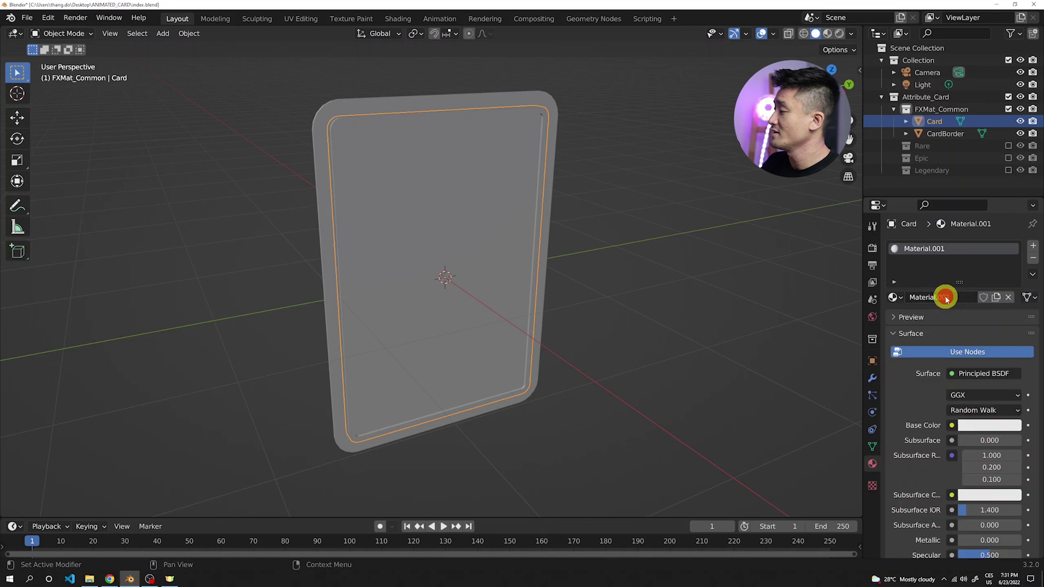
pyautogui.doubleClick(944, 298)
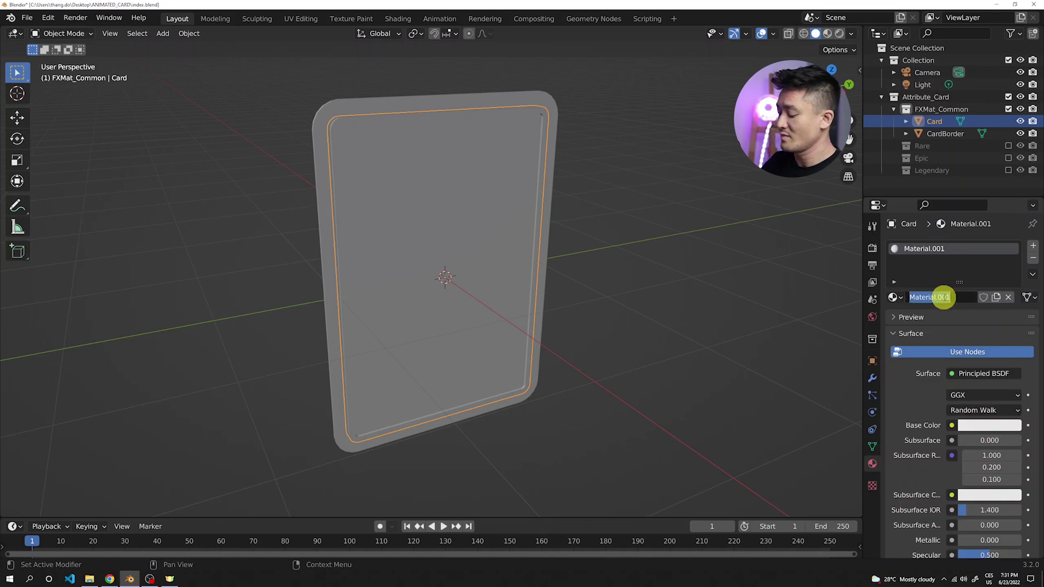
pyautogui.write('FXSlot')
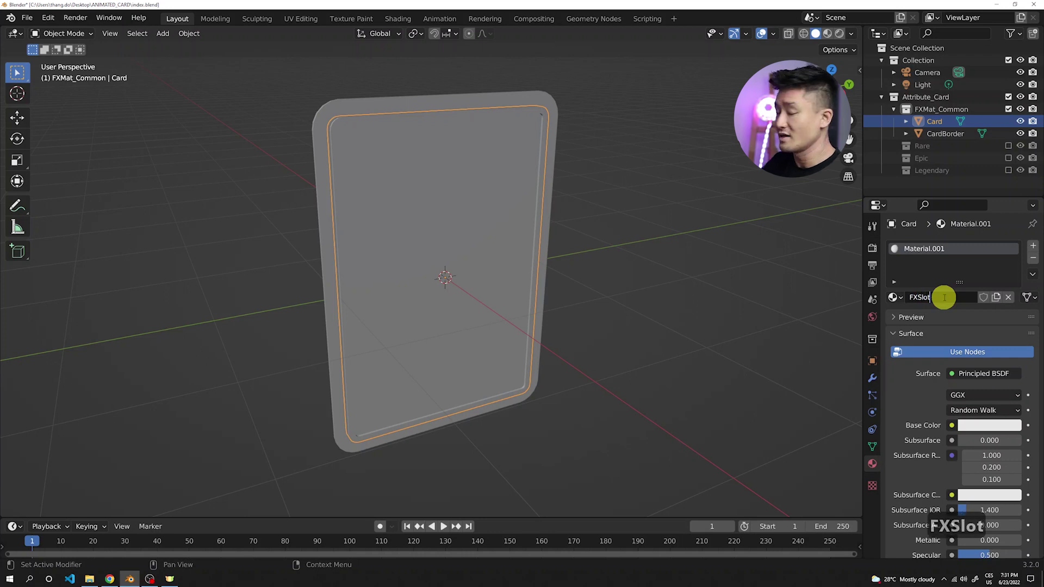
pyautogui.write('1')
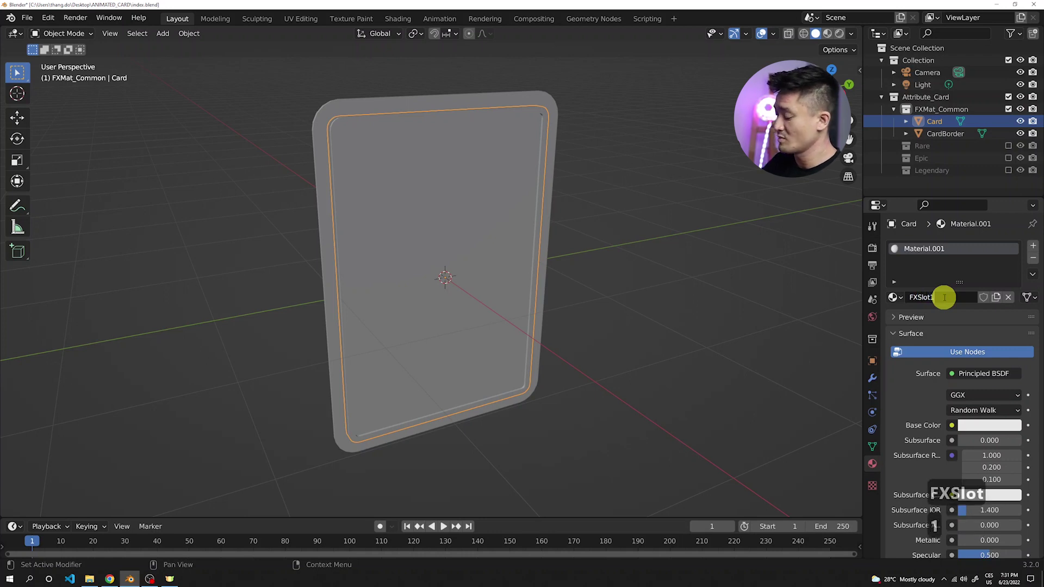
pyautogui.write('_')
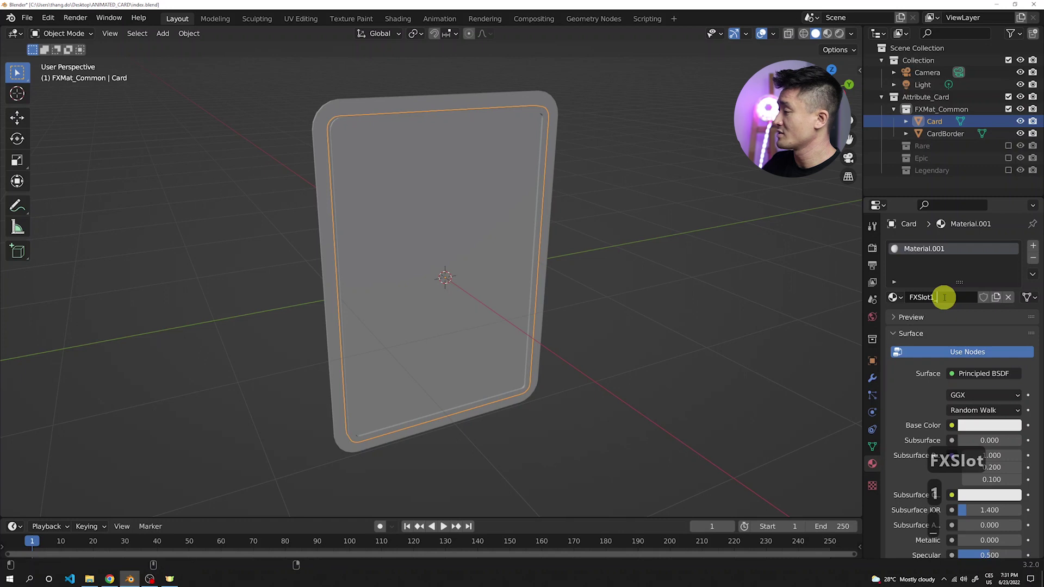
pyautogui.write('Common1')
pyautogui.press('Return')
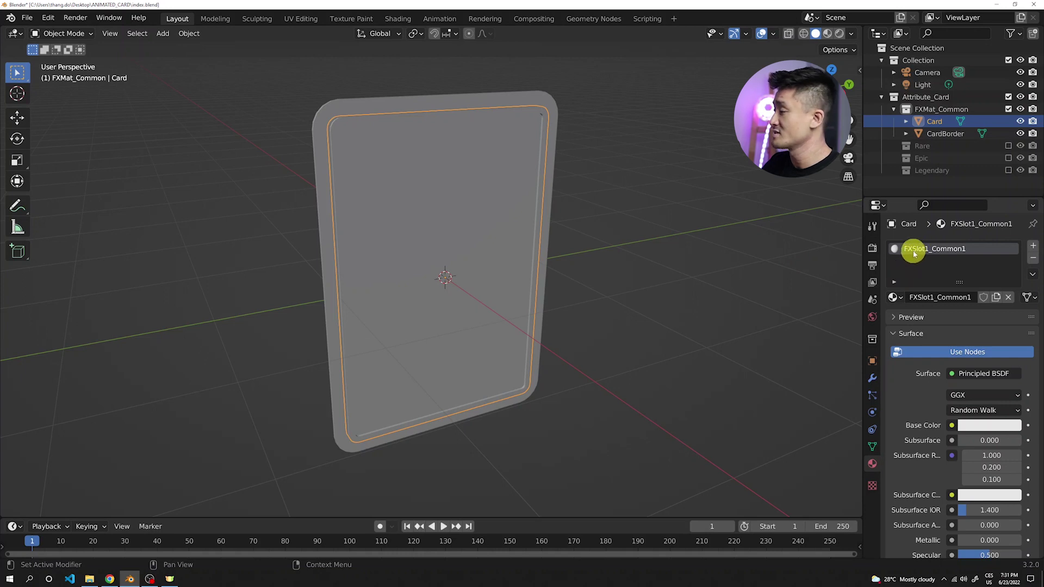
# - Darken the FXSlot1_Common1 base color to a neutral grey and show the viewport in Material Preview shading
pyautogui.scroll(-1, 914, 253)
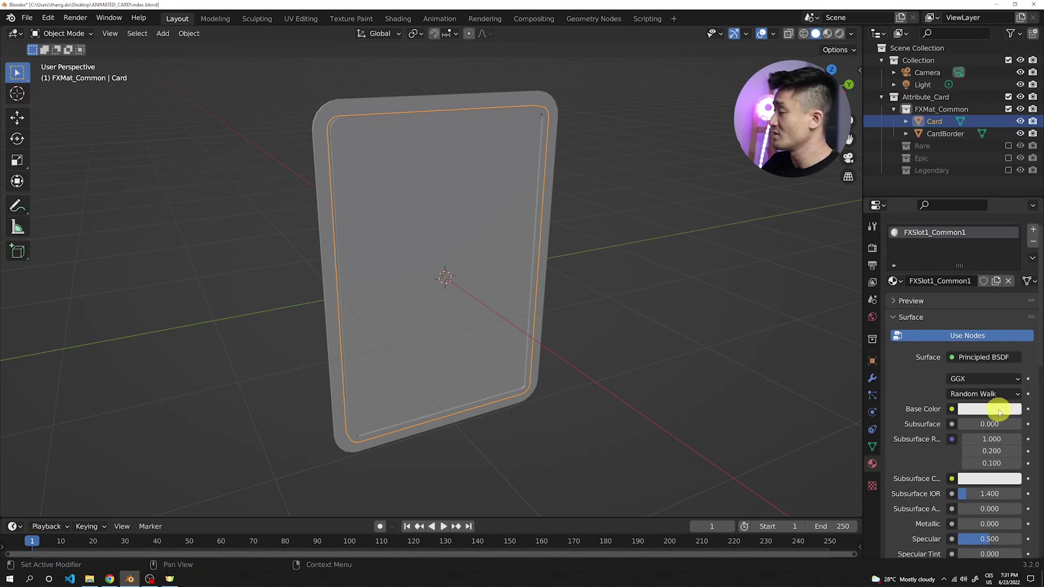
pyautogui.click(999, 413)
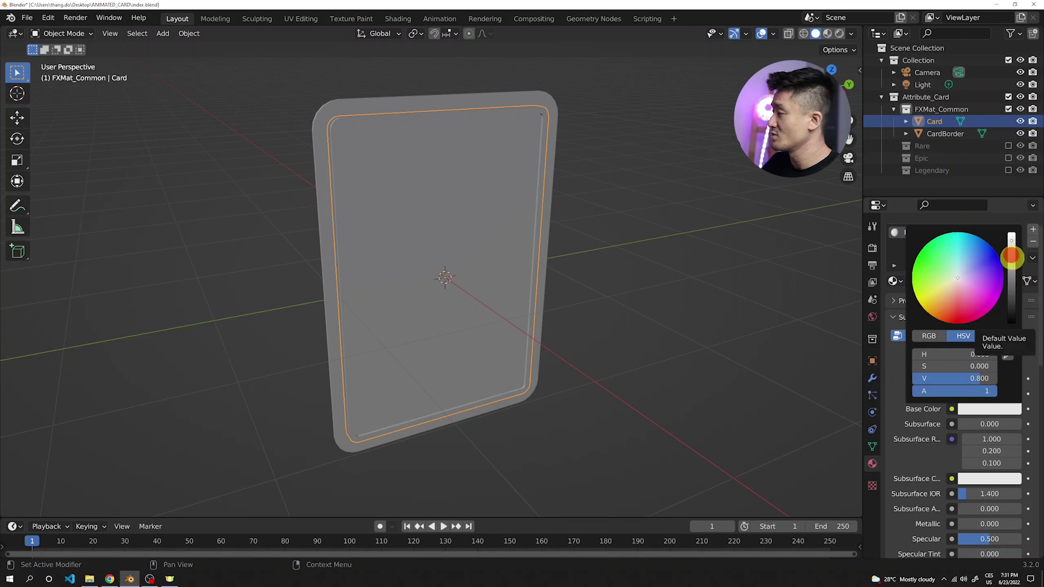
pyautogui.click(1012, 270)
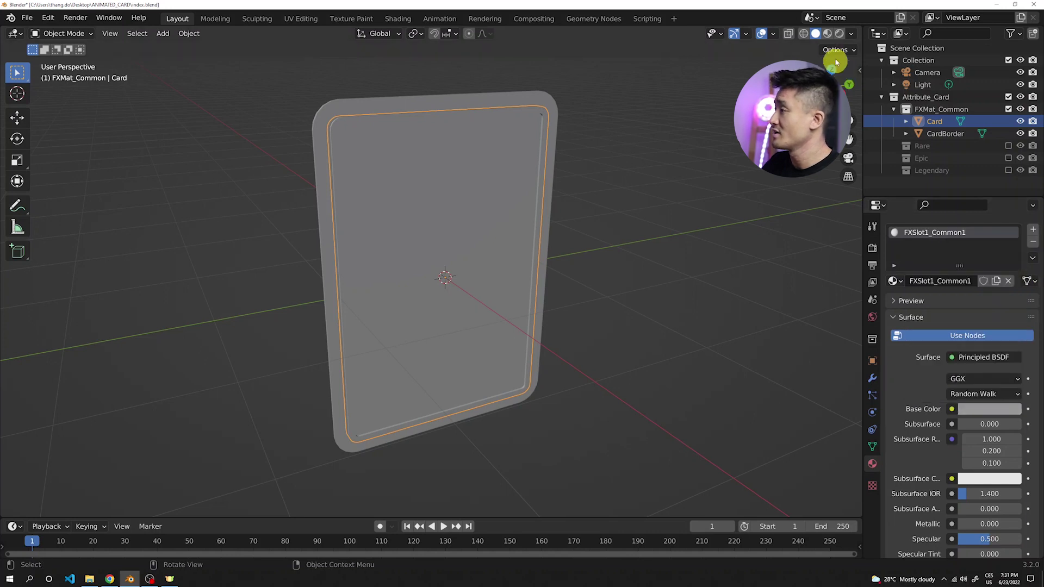
pyautogui.click(829, 33)
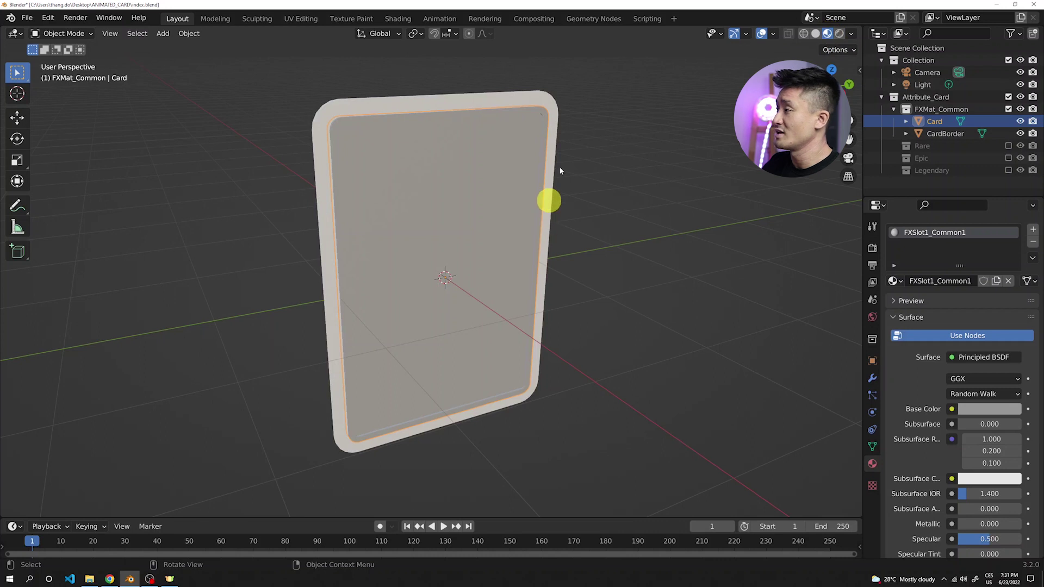
pyautogui.moveTo(564, 149); pyautogui.dragTo(576, 152, button='middle')
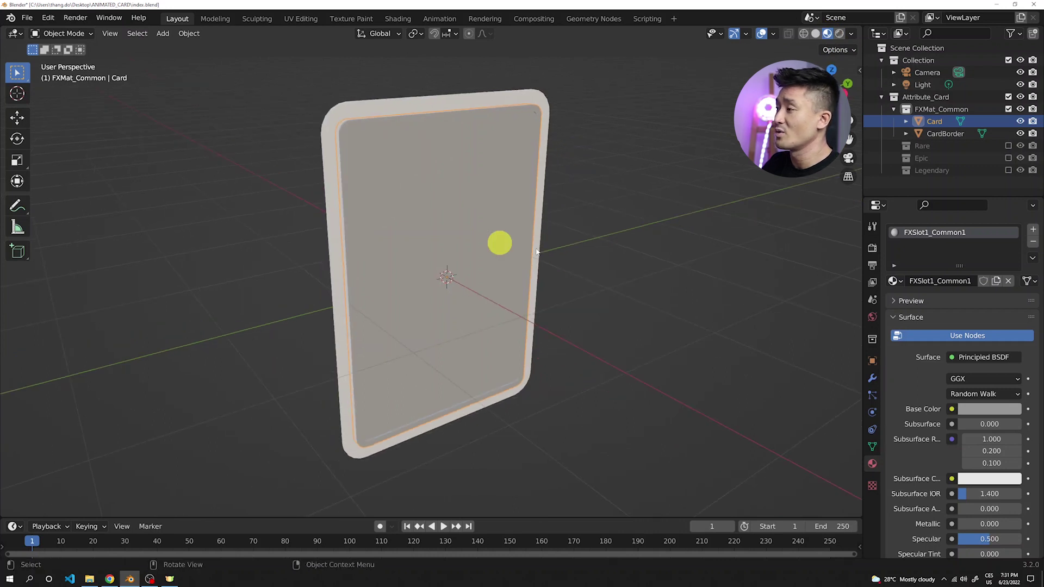
# - Add a second material slot to the Card with a new material named FXIn1_Common2
pyautogui.click(1034, 231)
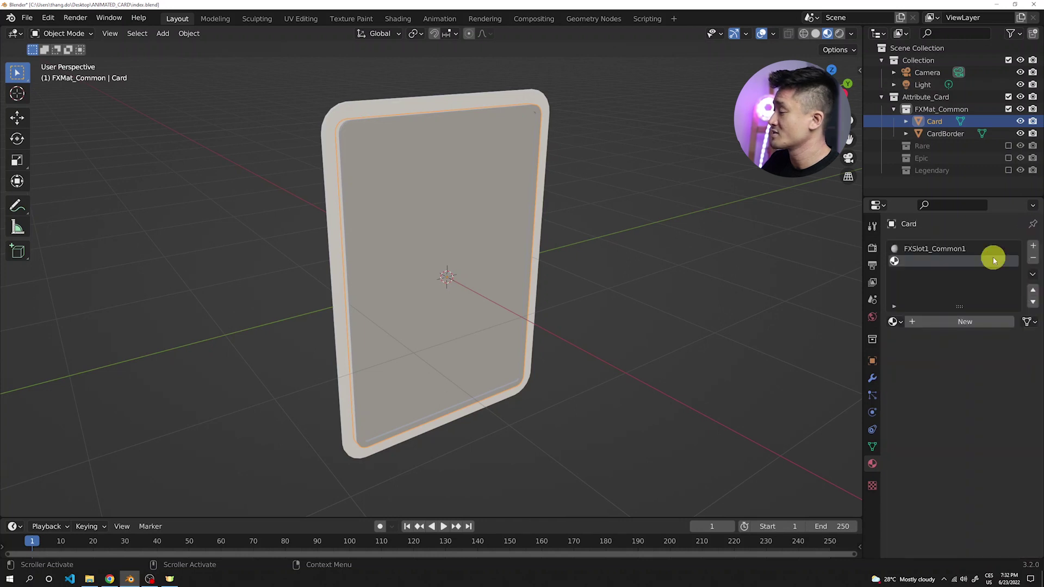
pyautogui.click(956, 322)
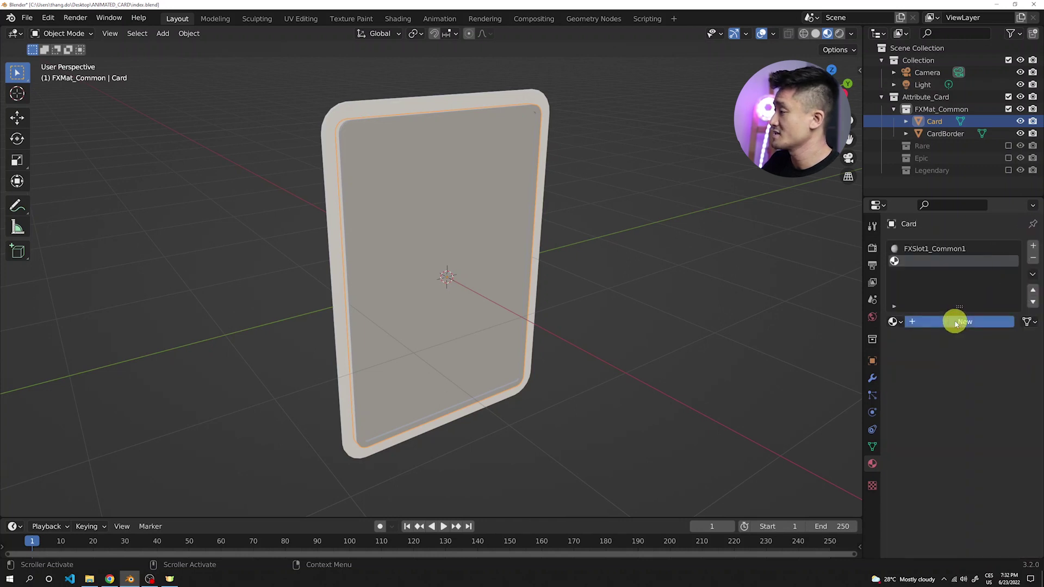
pyautogui.click(949, 321)
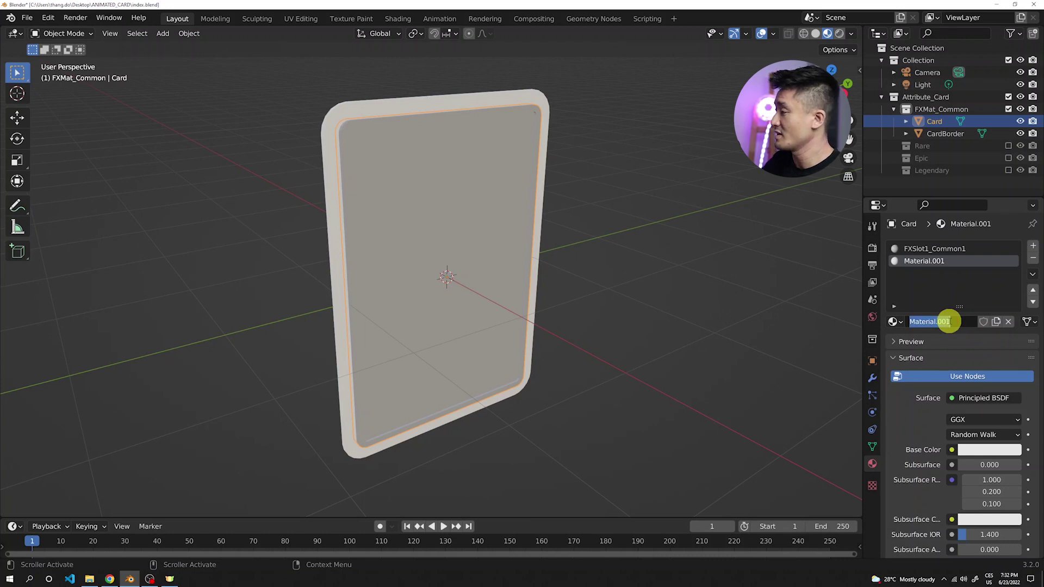
pyautogui.write('FX')
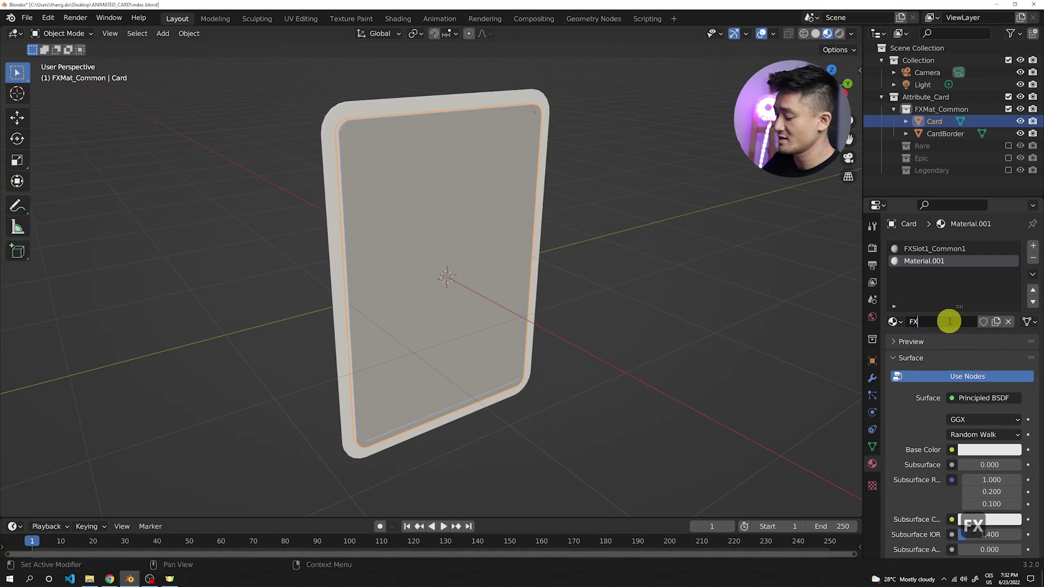
pyautogui.write('In')
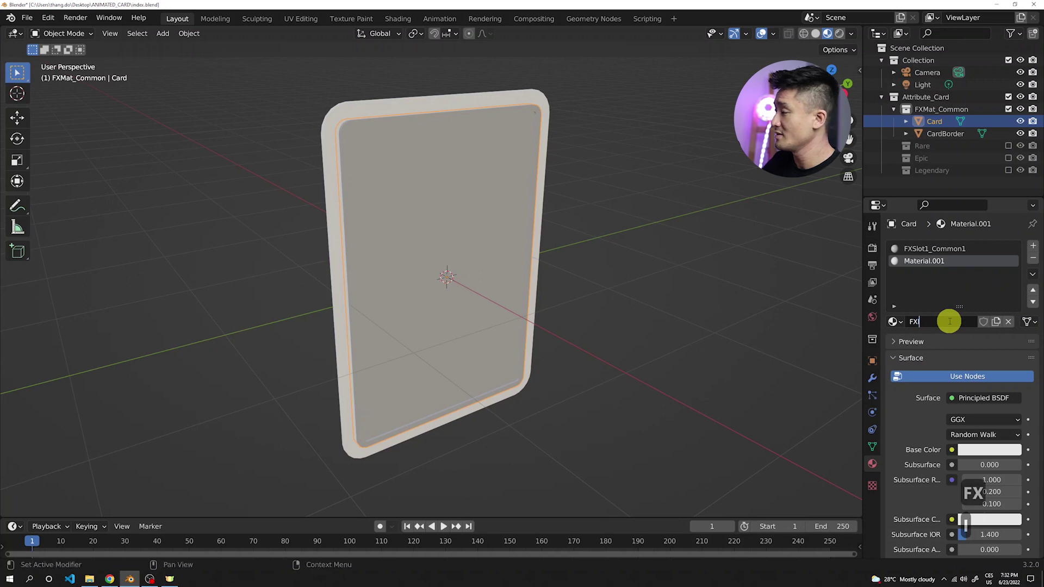
pyautogui.write('1')
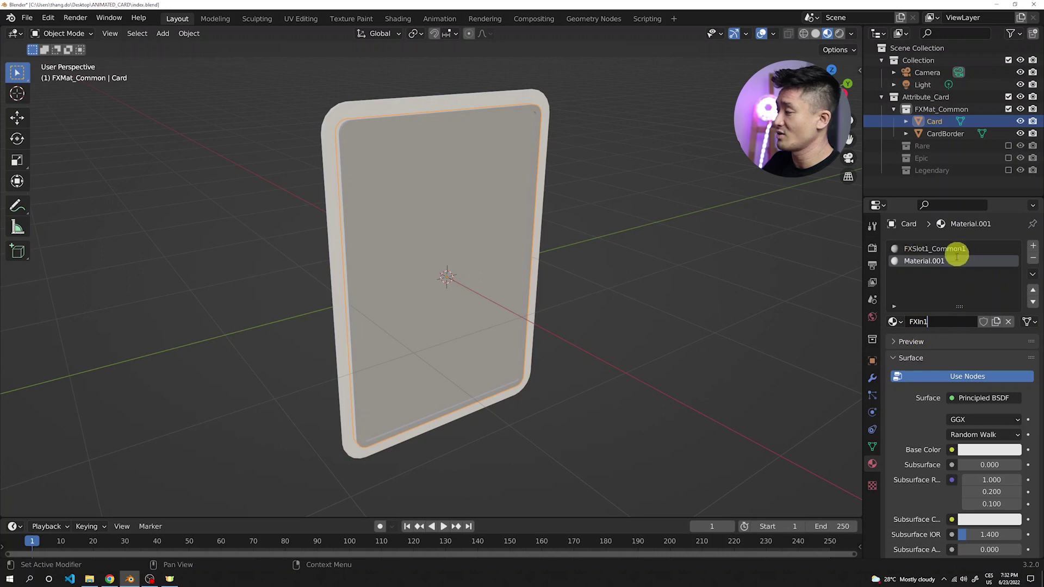
pyautogui.write('_')
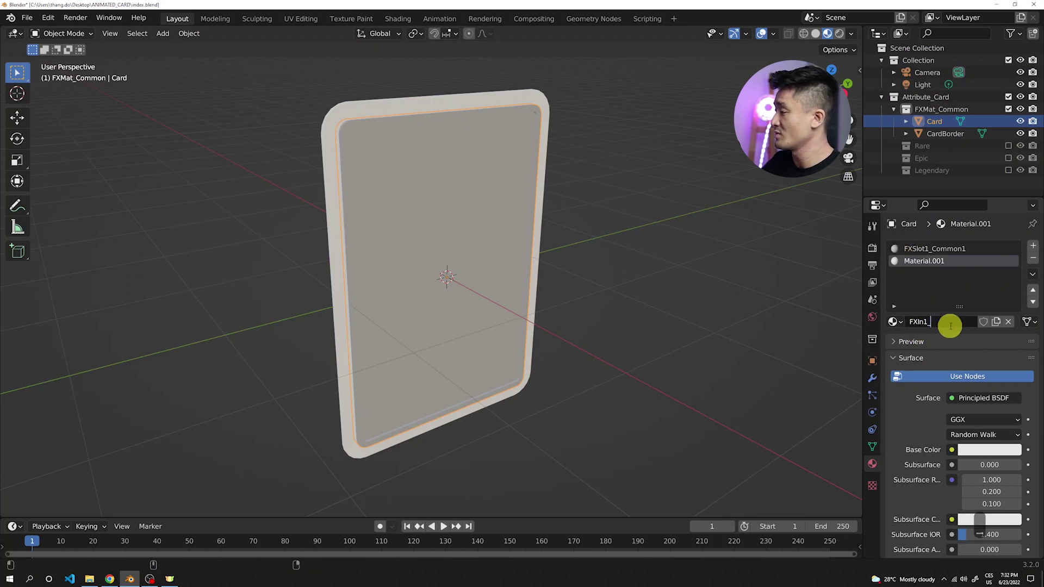
pyautogui.write('Common')
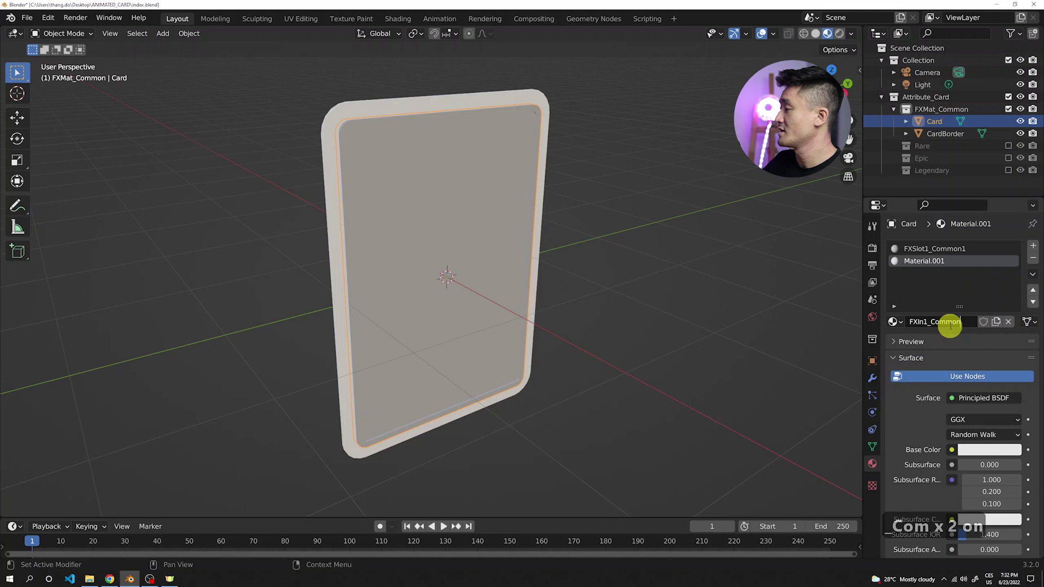
pyautogui.write('2')
pyautogui.press('Return')
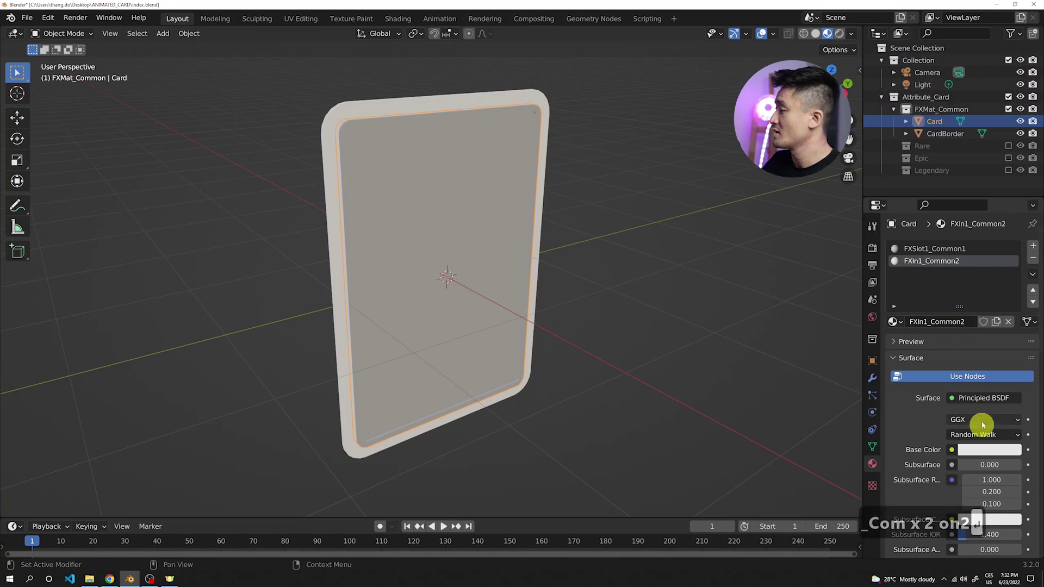
# - Set the FXIn1_Common2 base color to a dark grey with an HSV value of about 0.091
pyautogui.click(997, 452)
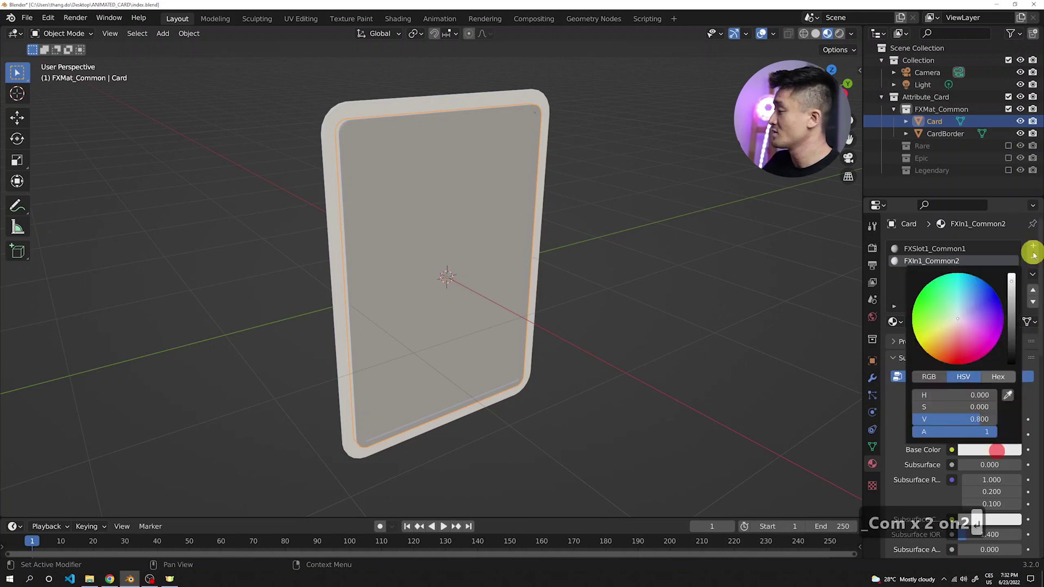
pyautogui.moveTo(1011, 309); pyautogui.dragTo(1013, 333)
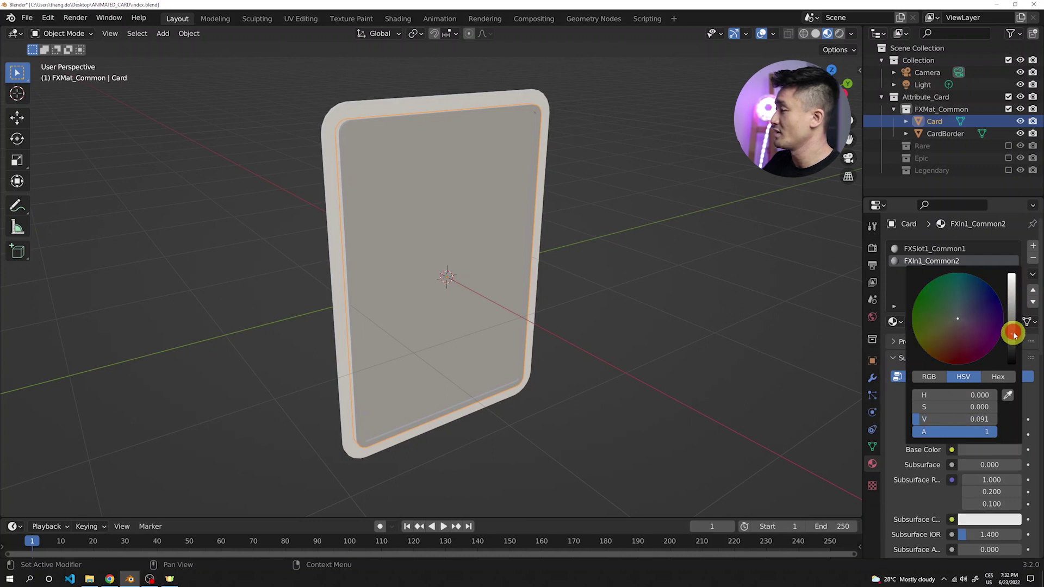
pyautogui.click(896, 280)
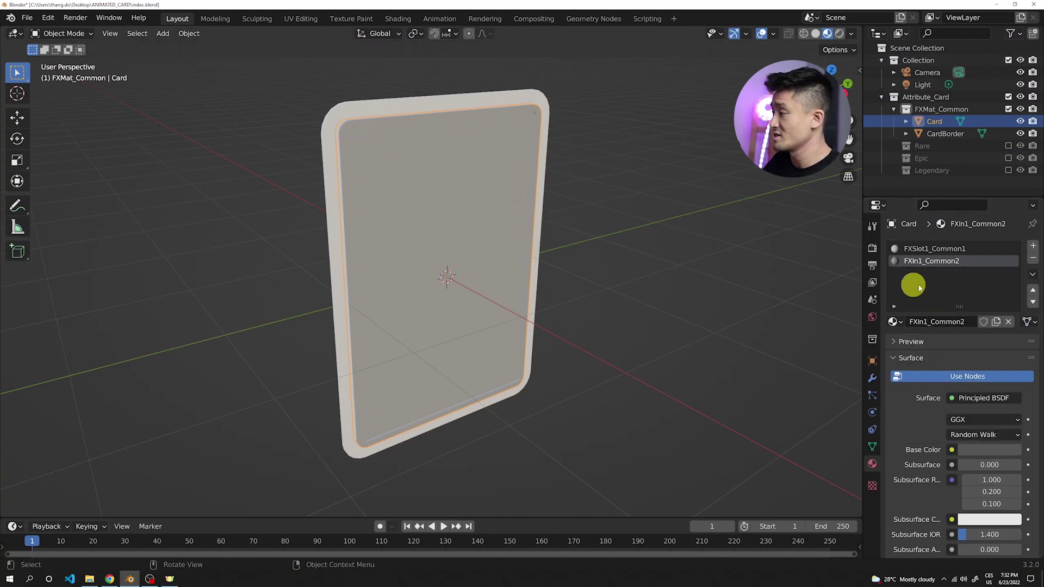
# - Add a third material slot with a new material named FXIn1_Common3 and a near-black base color, HSV value about 0.021
pyautogui.click(1033, 248)
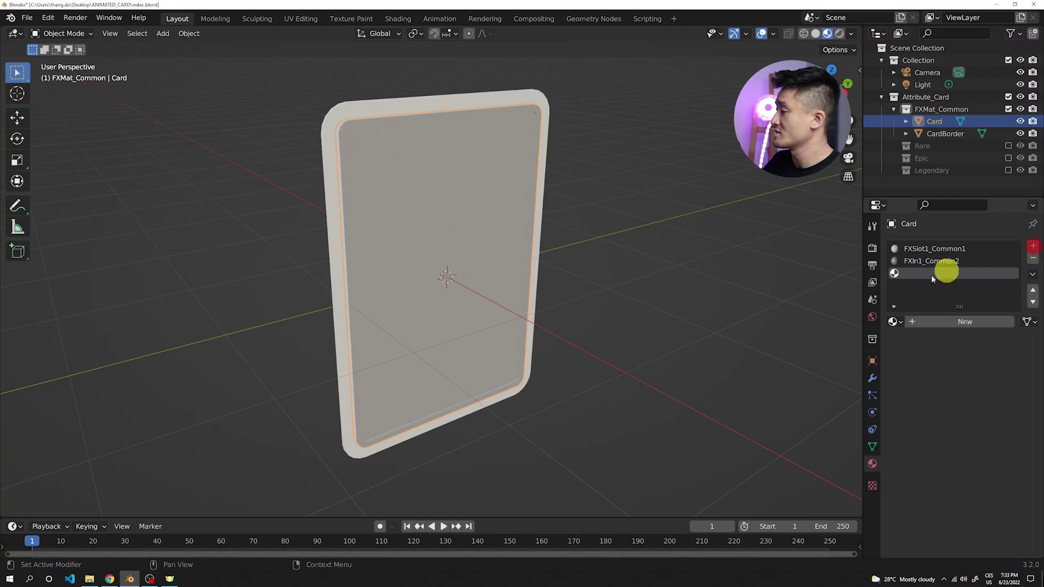
pyautogui.click(934, 321)
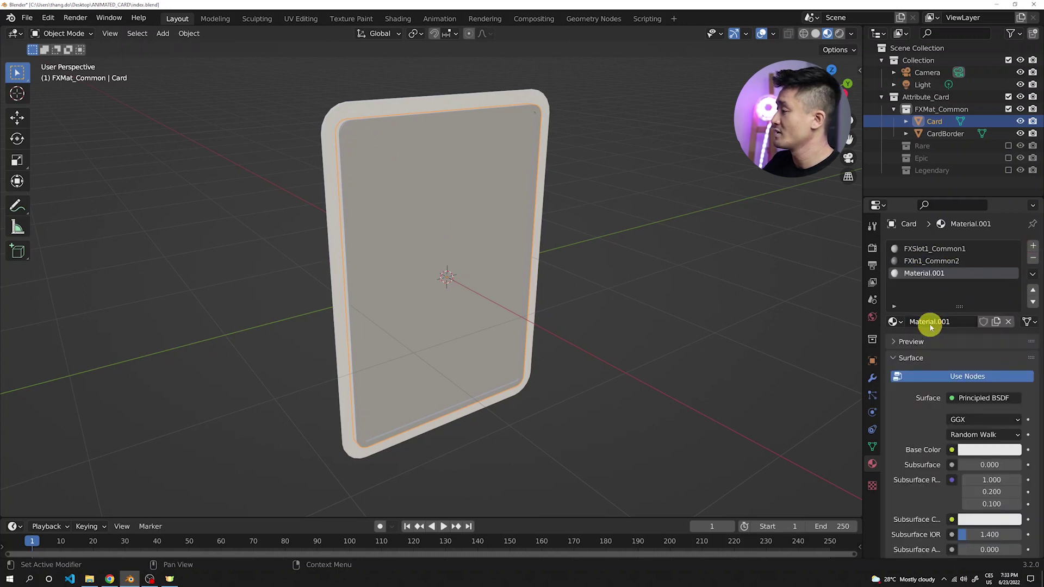
pyautogui.doubleClick(929, 321)
pyautogui.write('FXIn')
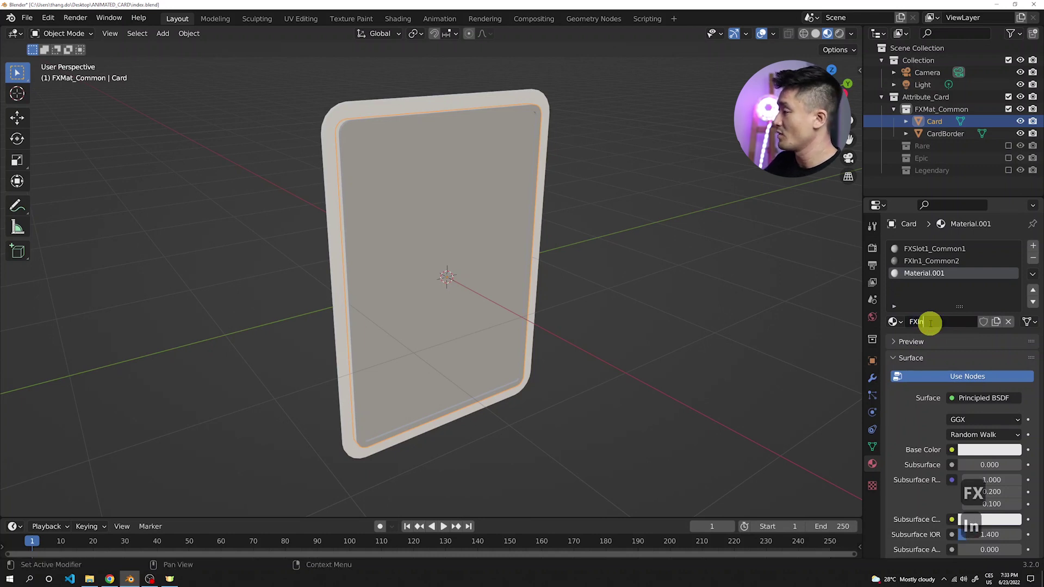
pyautogui.write('1_Co')
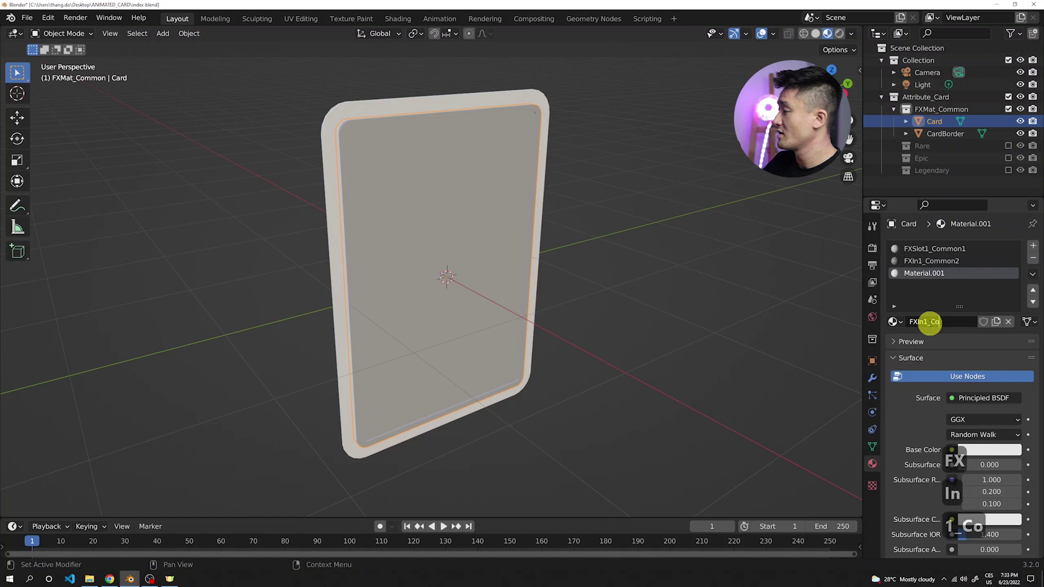
pyautogui.write('mmon3')
pyautogui.press('Return')
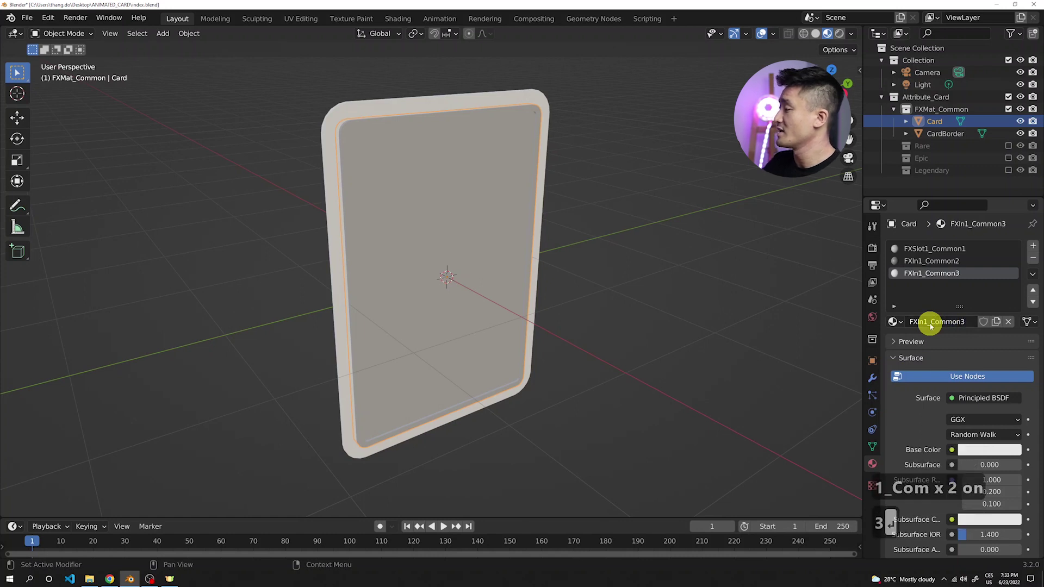
pyautogui.click(985, 451)
pyautogui.moveTo(1012, 357); pyautogui.dragTo(1012, 352)
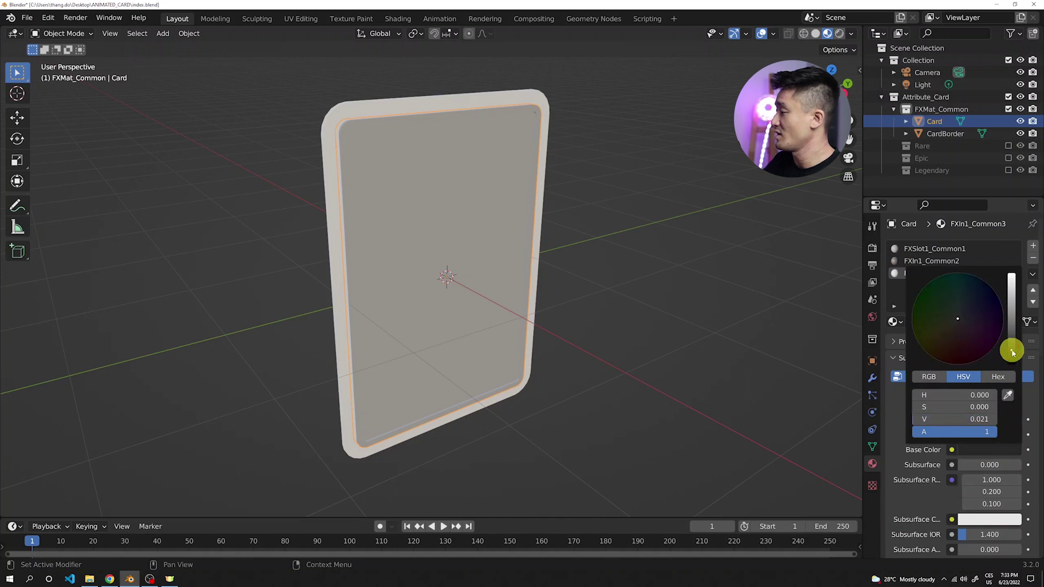
# - Add a fourth material slot to the Card with a new material named CardContent
pyautogui.click(892, 296)
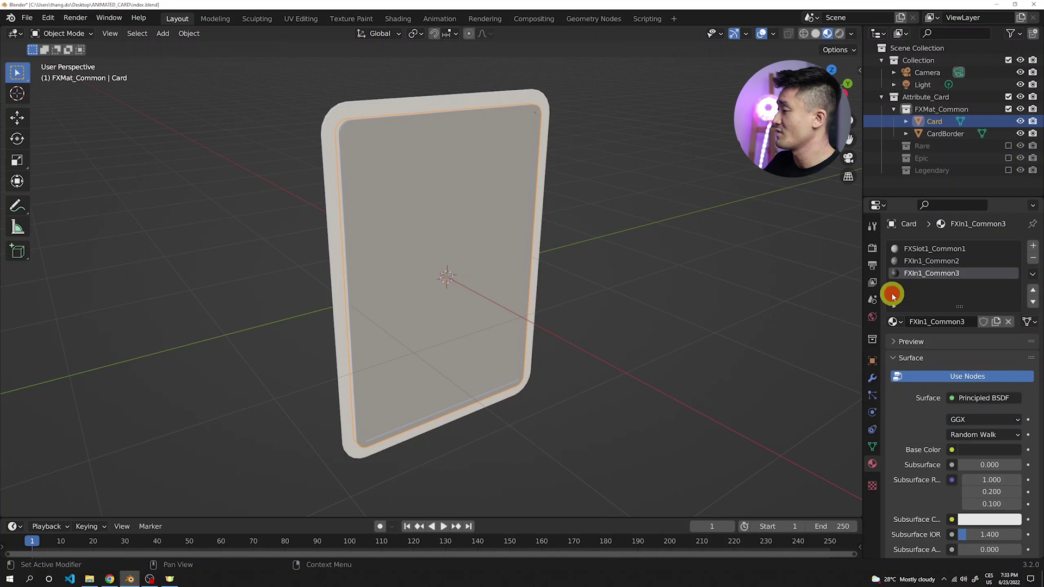
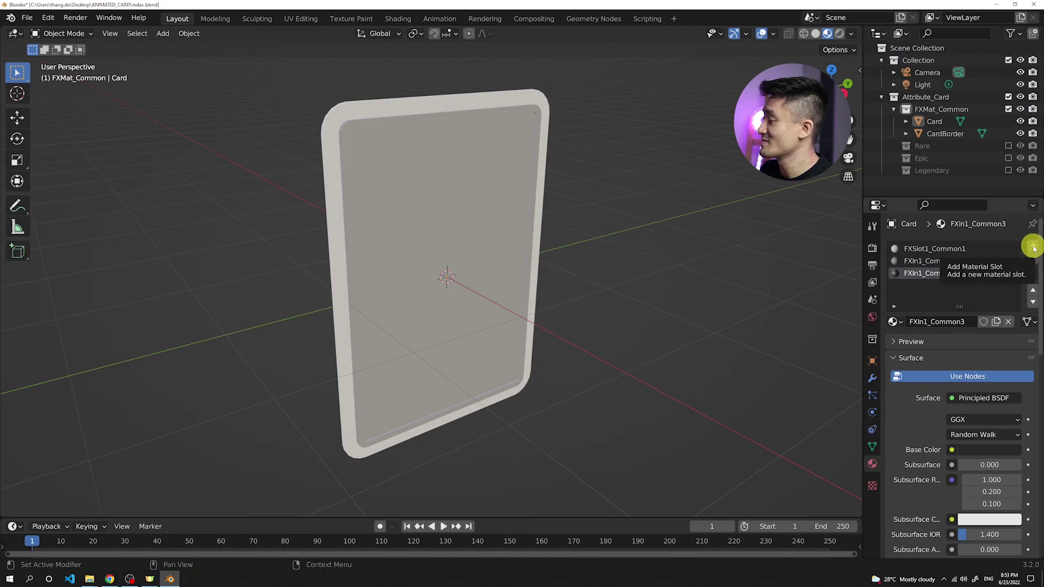
pyautogui.click(1033, 247)
pyautogui.click(941, 321)
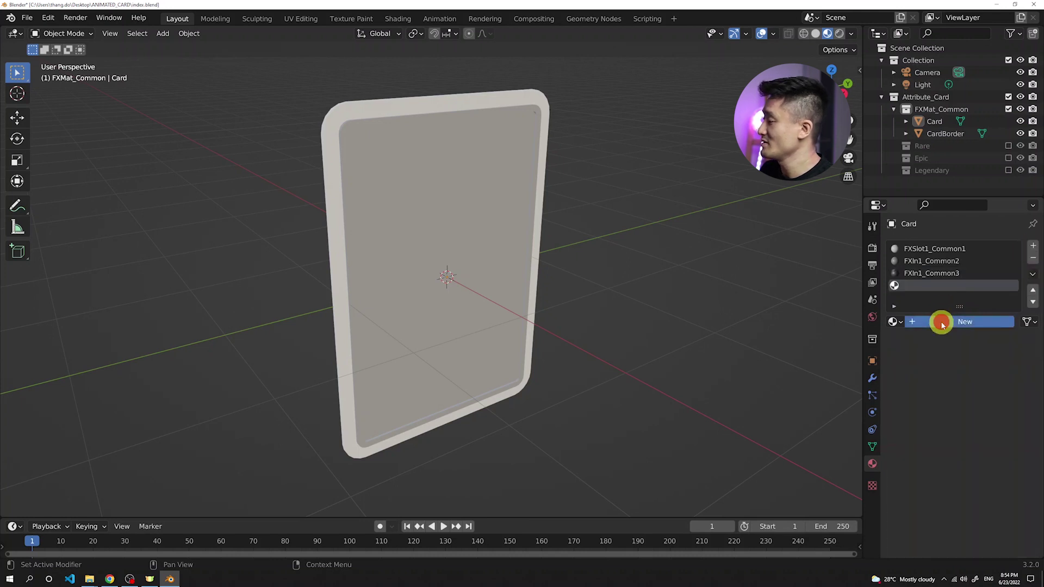
pyautogui.doubleClick(931, 323)
pyautogui.write('CardContent')
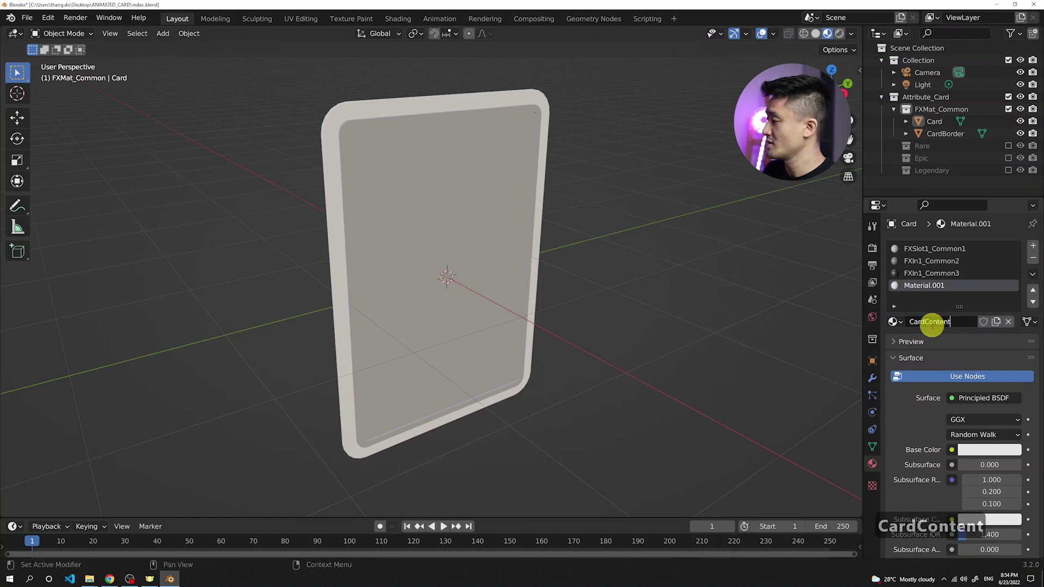
pyautogui.press('Return')
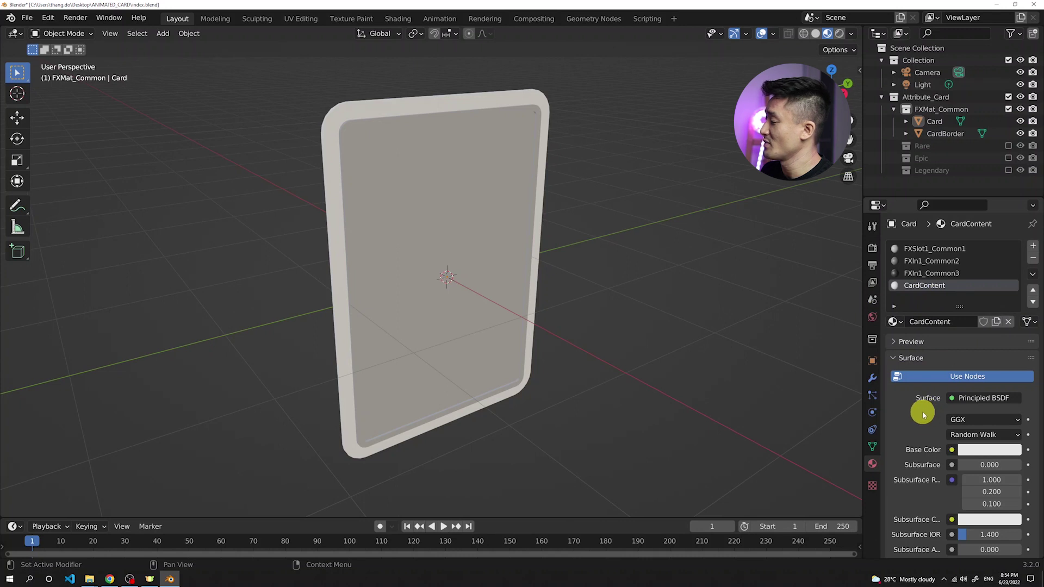
# - Use an Image Texture as the CardContent base color and load all images in the SOBER_JEDIES_COLLECTION folder as an image sequence
pyautogui.click(951, 450)
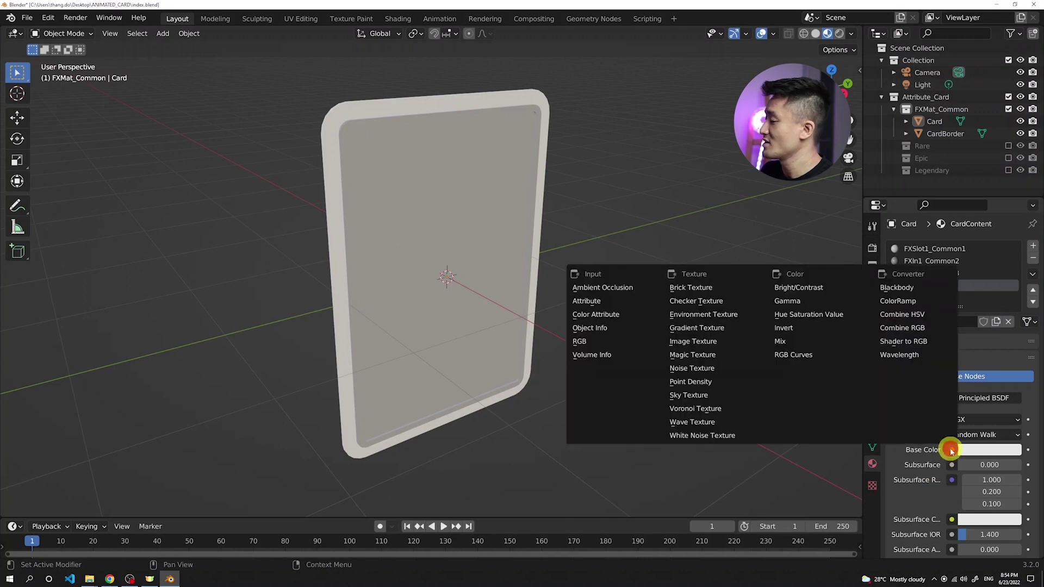
pyautogui.click(707, 341)
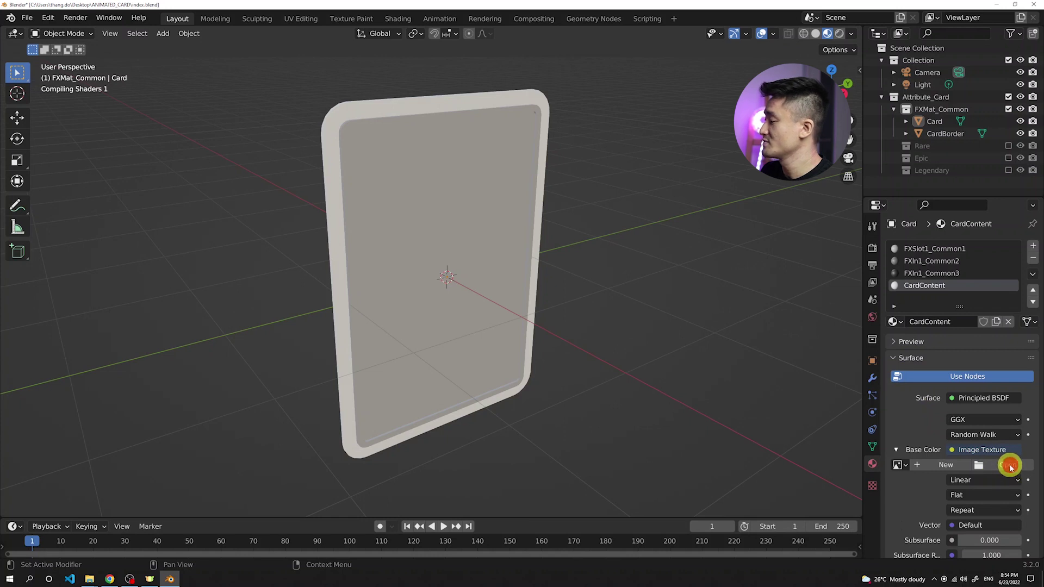
pyautogui.click(1008, 465)
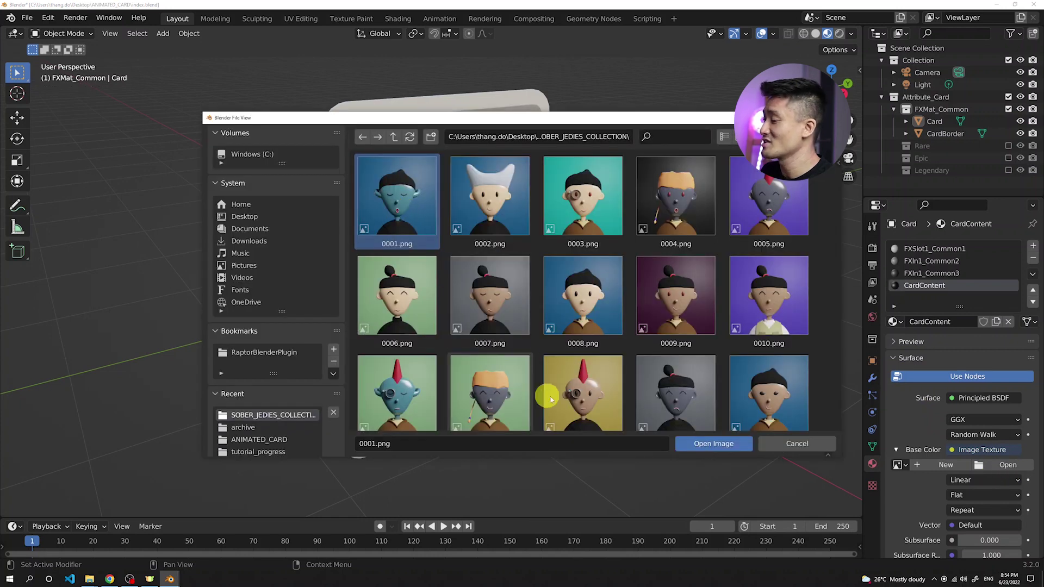
pyautogui.press('a')
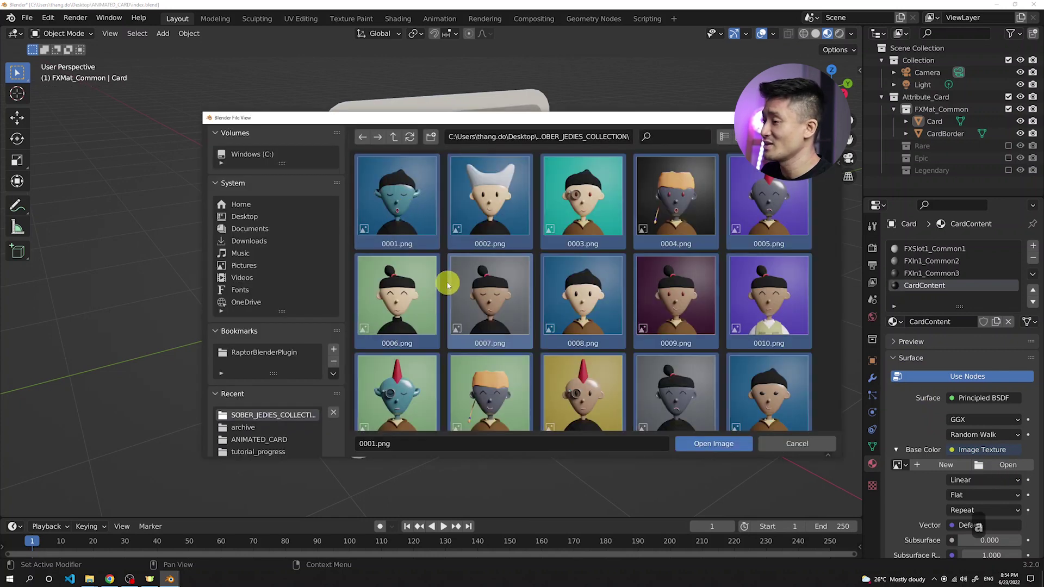
pyautogui.click(717, 443)
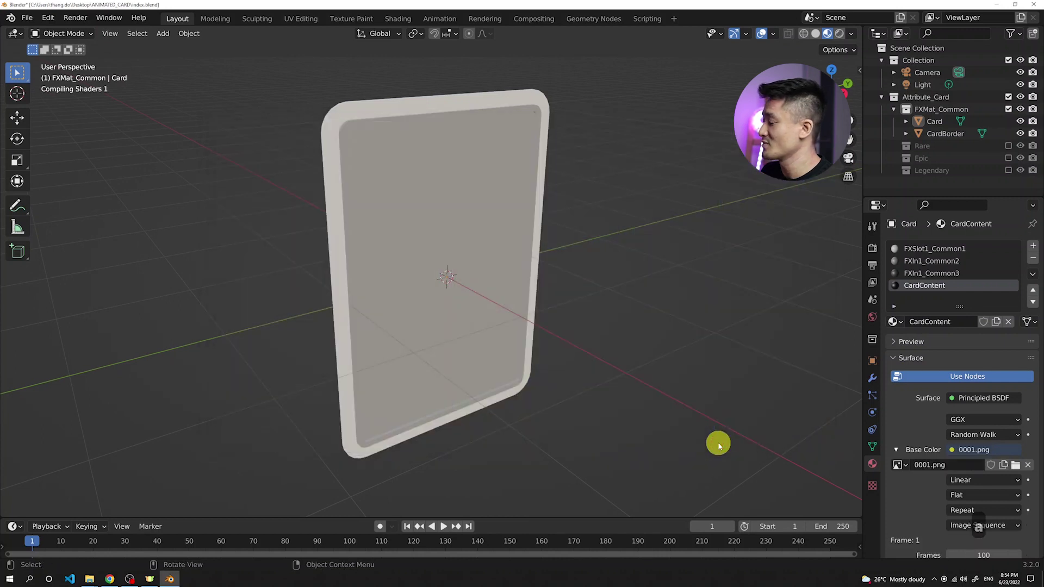
# - Assign the CardContent material to the large front face of the Card in Edit Mode
pyautogui.click(468, 226)
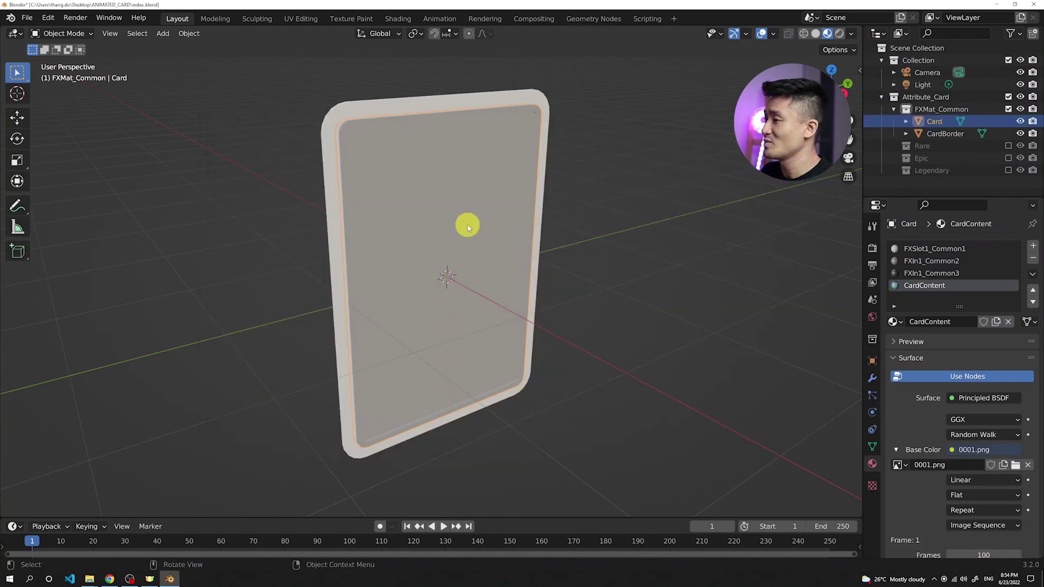
pyautogui.press('Tab')
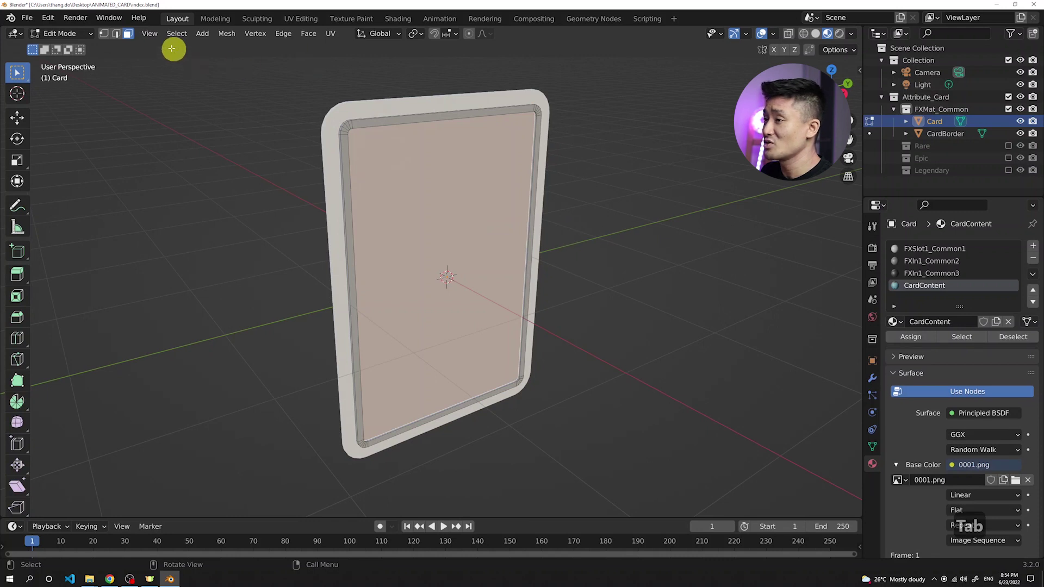
pyautogui.click(650, 220)
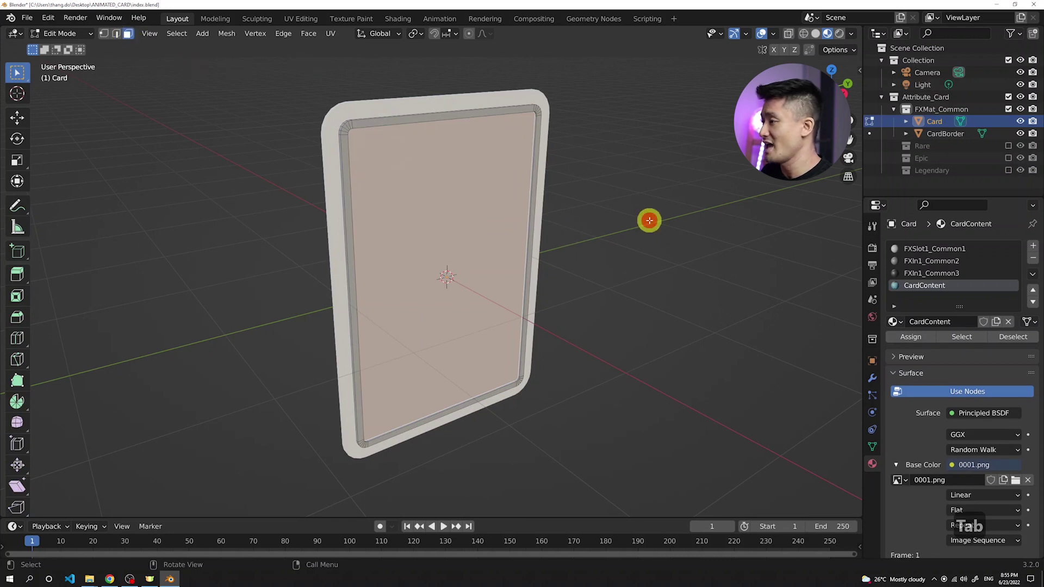
pyautogui.click(445, 259)
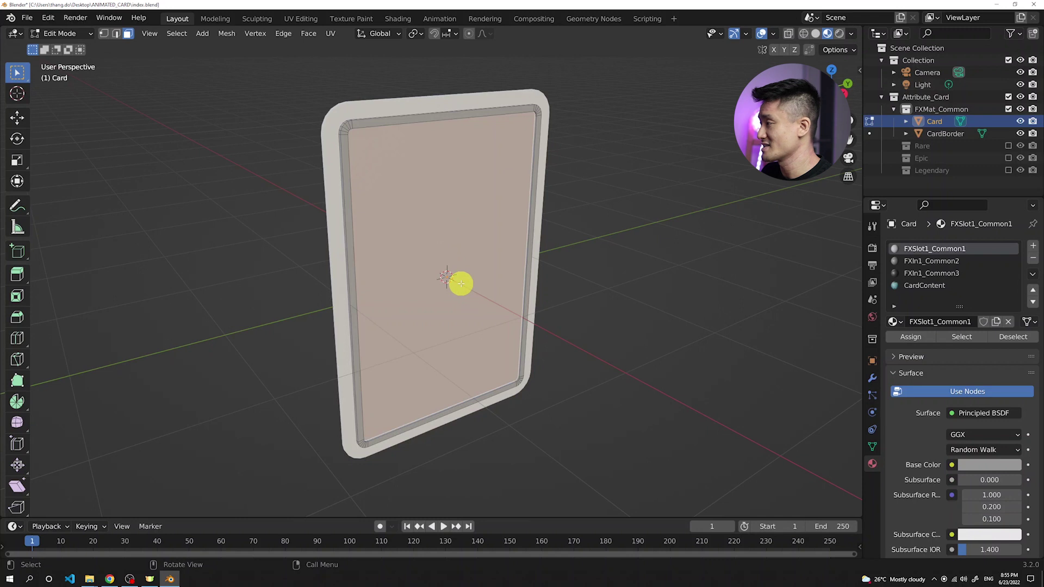
pyautogui.click(928, 286)
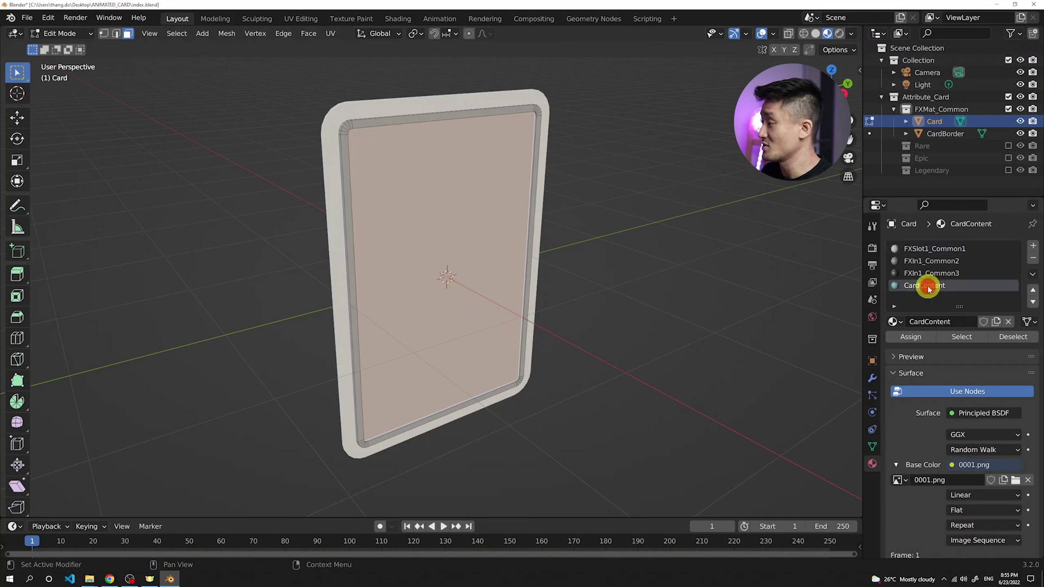
pyautogui.click(911, 338)
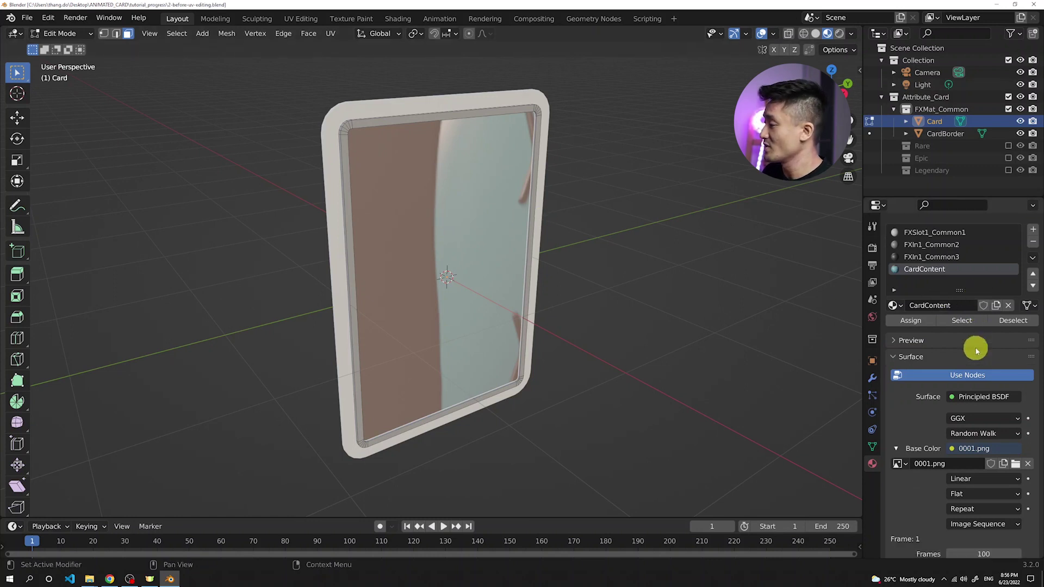
# - Enable Auto Refresh for the CardContent image sequence
pyautogui.scroll(-3, 976, 349)
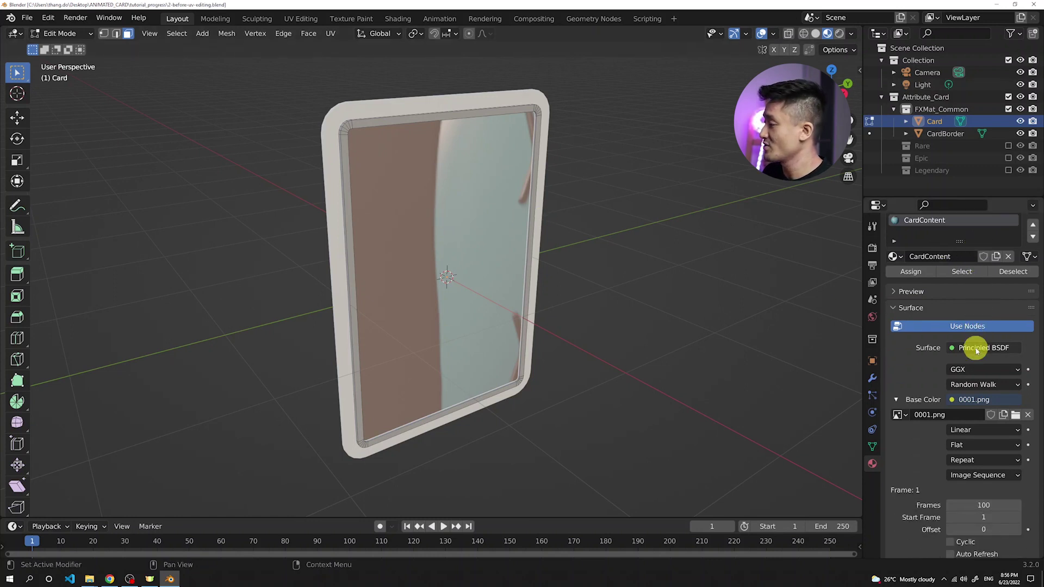
pyautogui.scroll(-2, 977, 350)
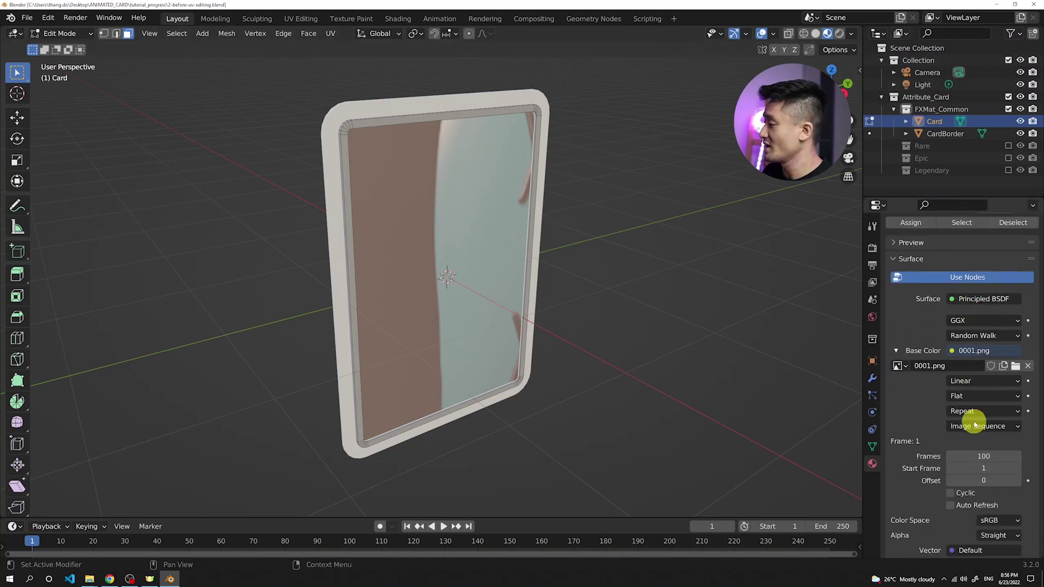
pyautogui.click(950, 506)
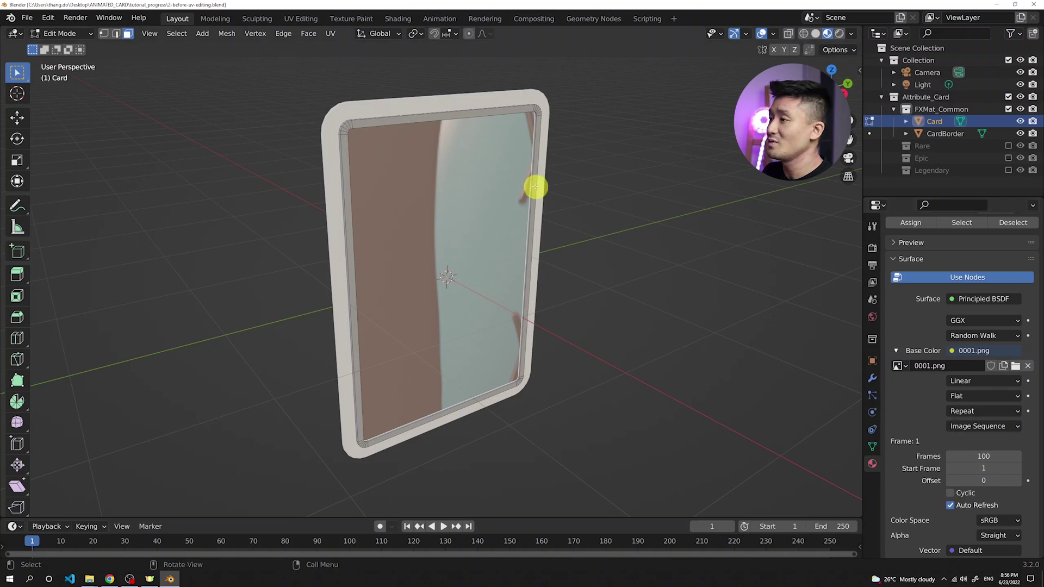
# - Switch to the UV Editing workspace and show its 3D viewport in Material Preview shading
pyautogui.click(306, 19)
pyautogui.scroll(4, 651, 300)
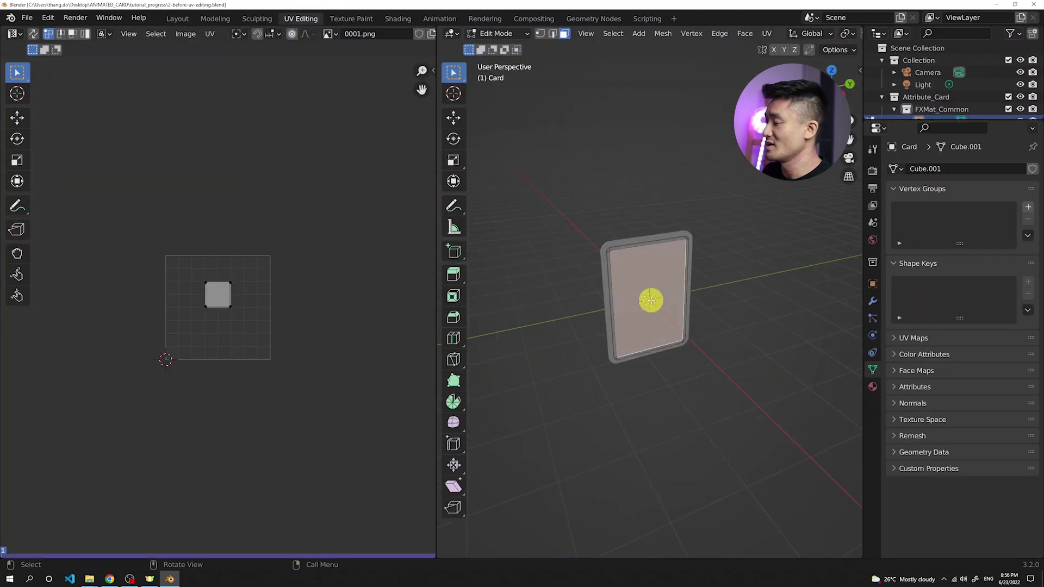
pyautogui.scroll(1, 650, 300)
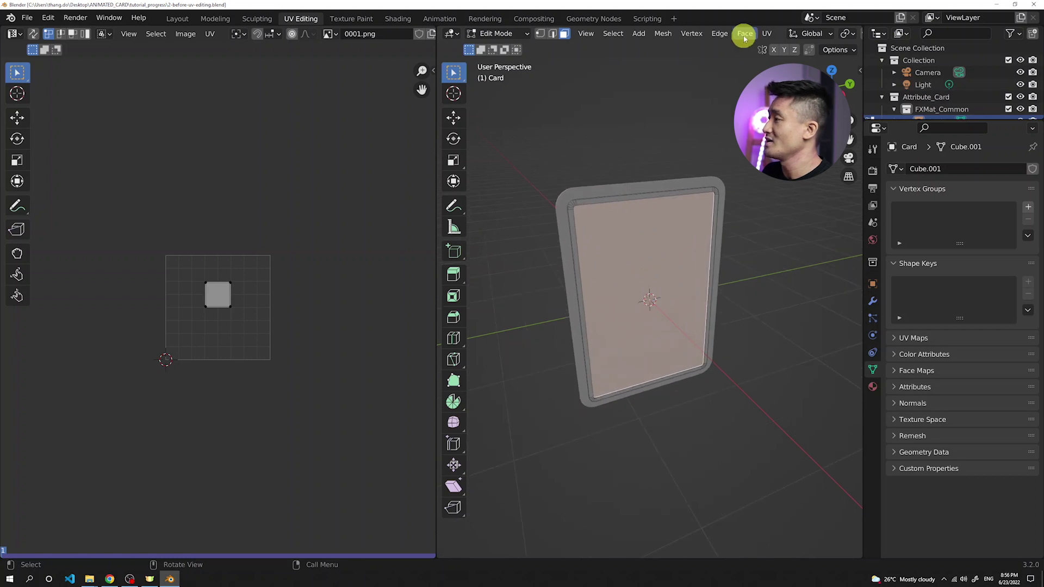
pyautogui.scroll(-3, 743, 37)
pyautogui.scroll(-4, 740, 35)
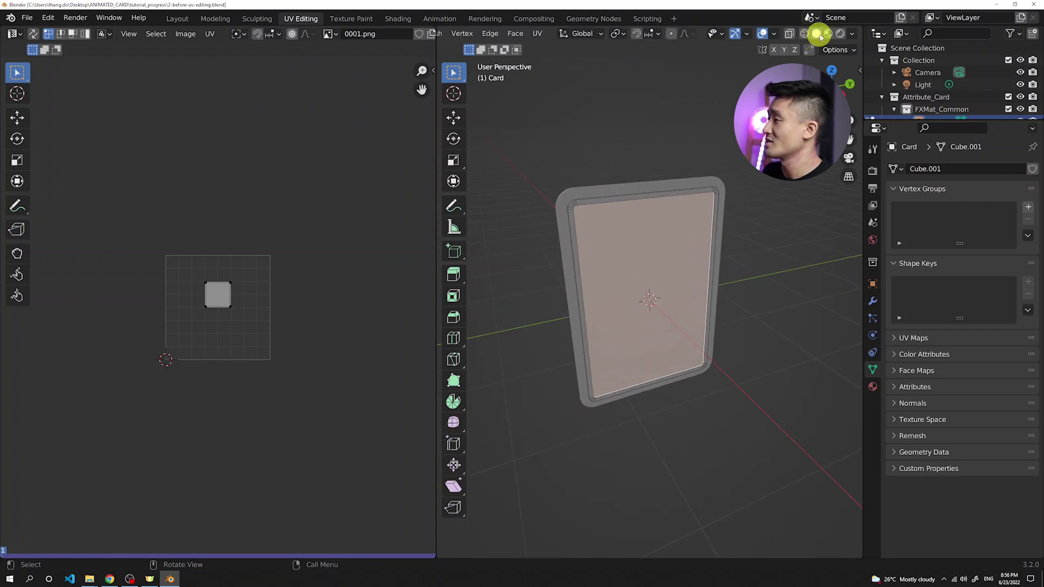
pyautogui.click(828, 34)
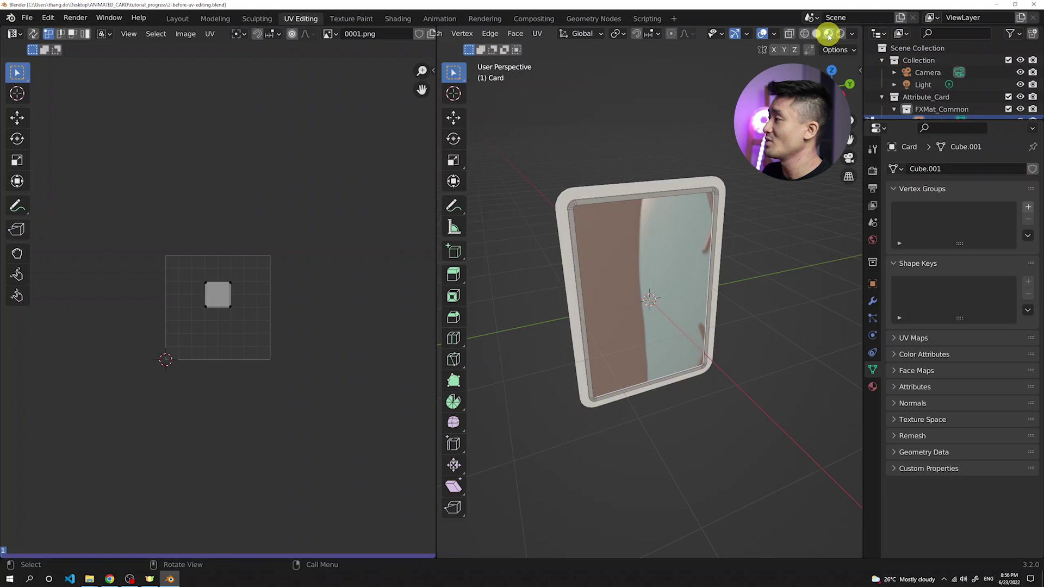
pyautogui.scroll(7, 568, 34)
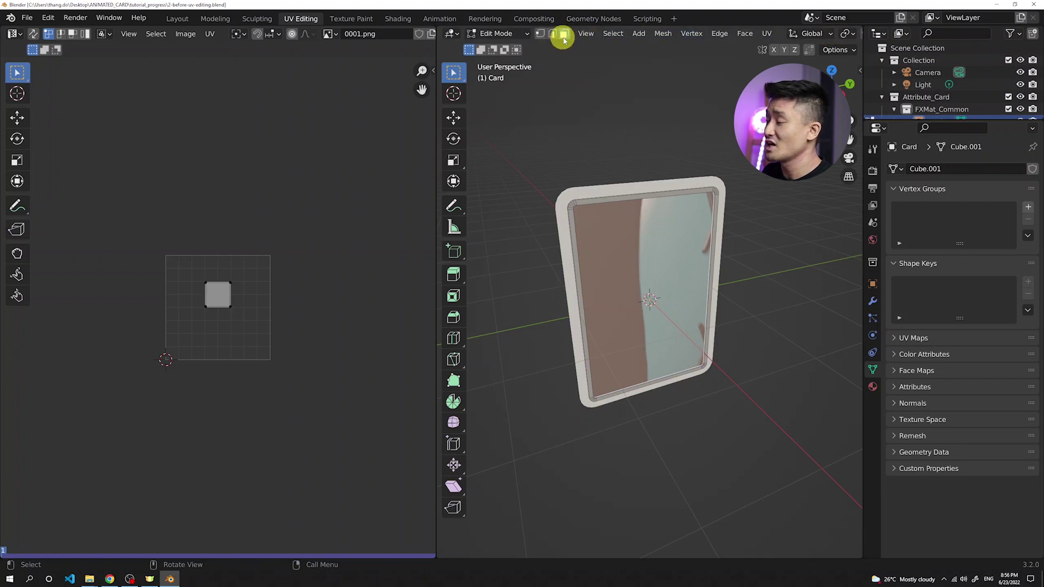
# - Select the Card's front face and UV unwrap it with the Unwrap method
pyautogui.click(650, 290)
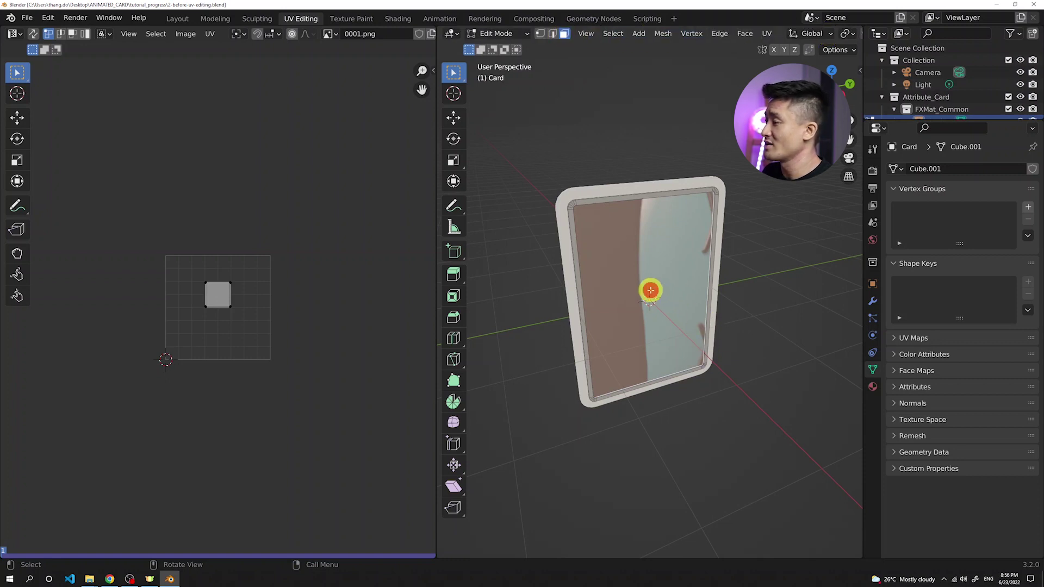
pyautogui.rightClick(645, 270)
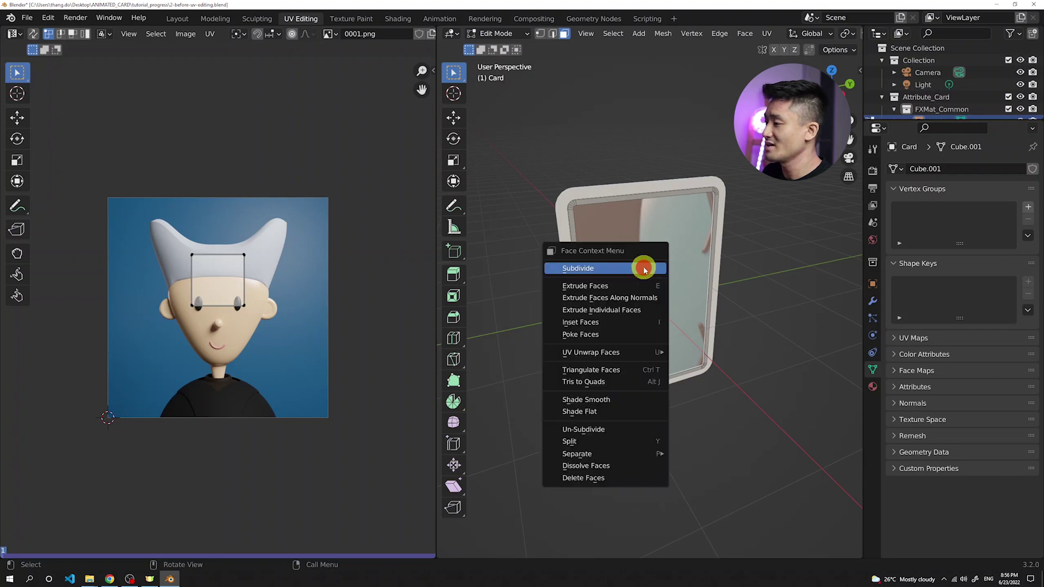
pyautogui.moveTo(569, 354)
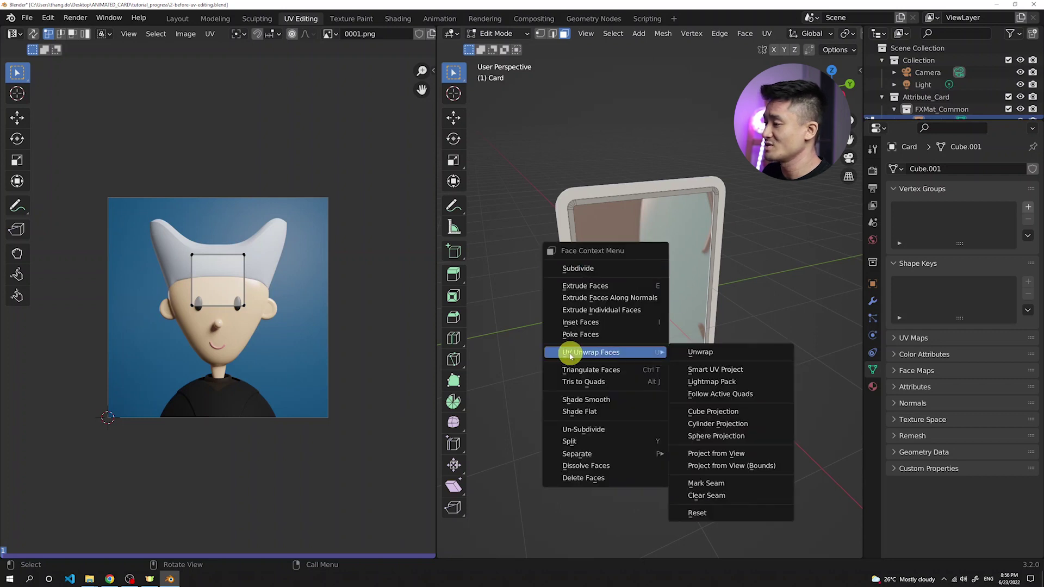
pyautogui.click(723, 352)
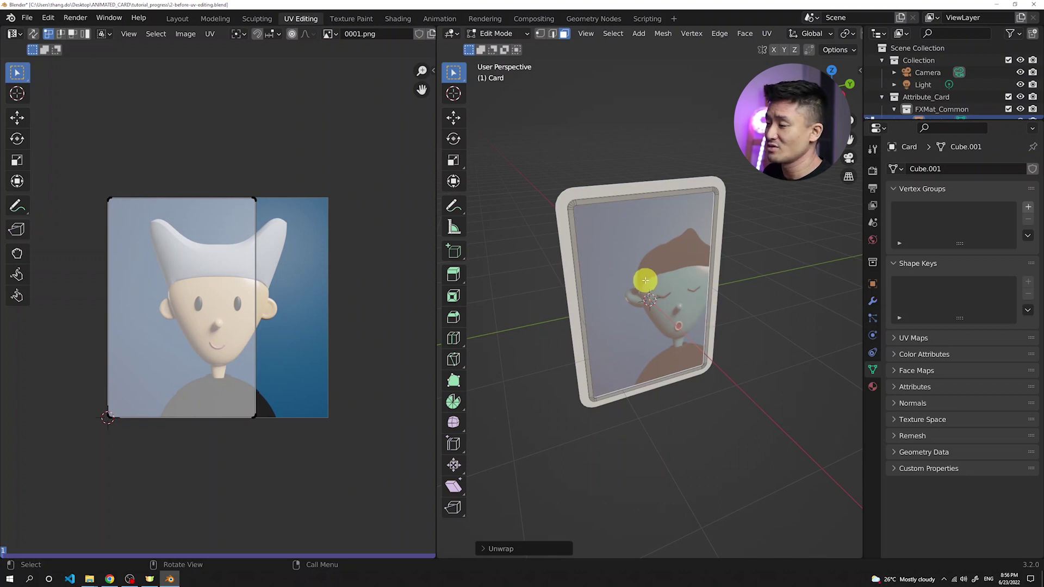
# - Select the whole UV face and move it about 0.1667 along X to center it on the character image
pyautogui.moveTo(71, 169)
pyautogui.mouseDown()
pyautogui.moveTo(97, 231)
pyautogui.moveTo(335, 489)
pyautogui.moveTo(320, 425)
pyautogui.mouseUp()
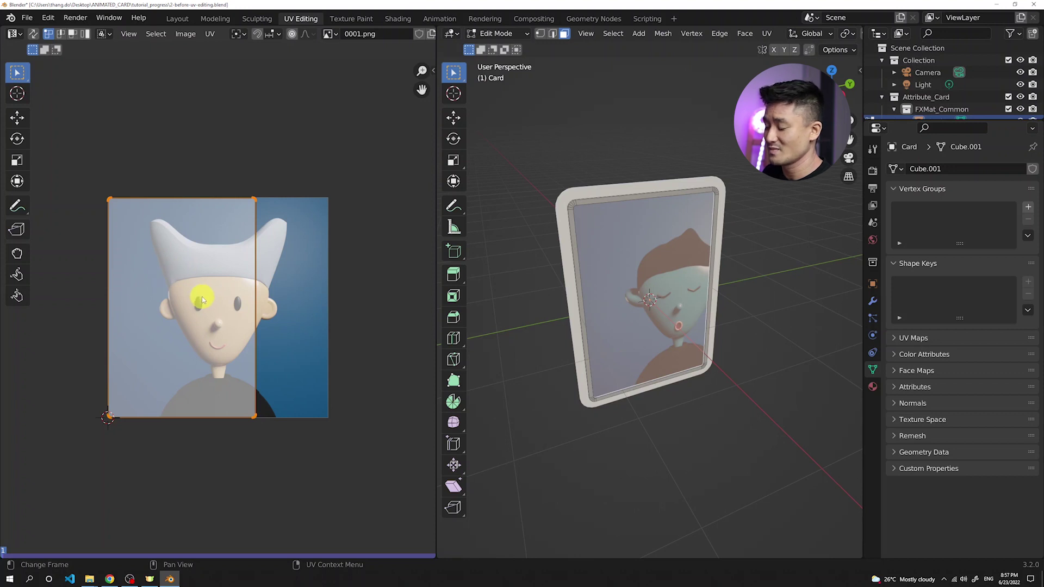
pyautogui.press('g')
pyautogui.press('x')
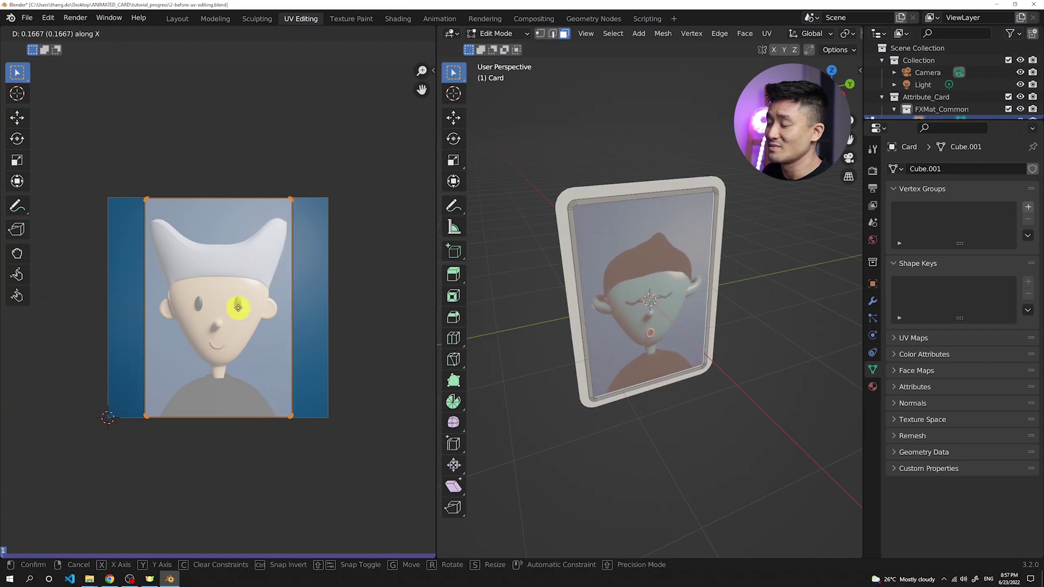
pyautogui.click(238, 308)
# - Return to the Layout workspace and scrub the timeline to frame 17 and on to frame 31 to preview the image sequence
pyautogui.click(176, 20)
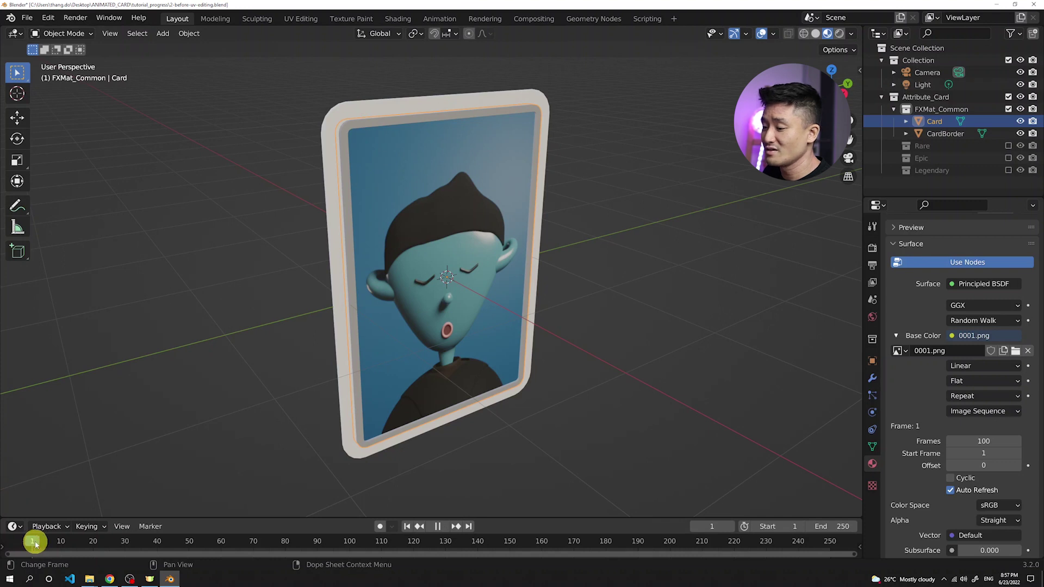
pyautogui.moveTo(34, 544); pyautogui.dragTo(84, 544)
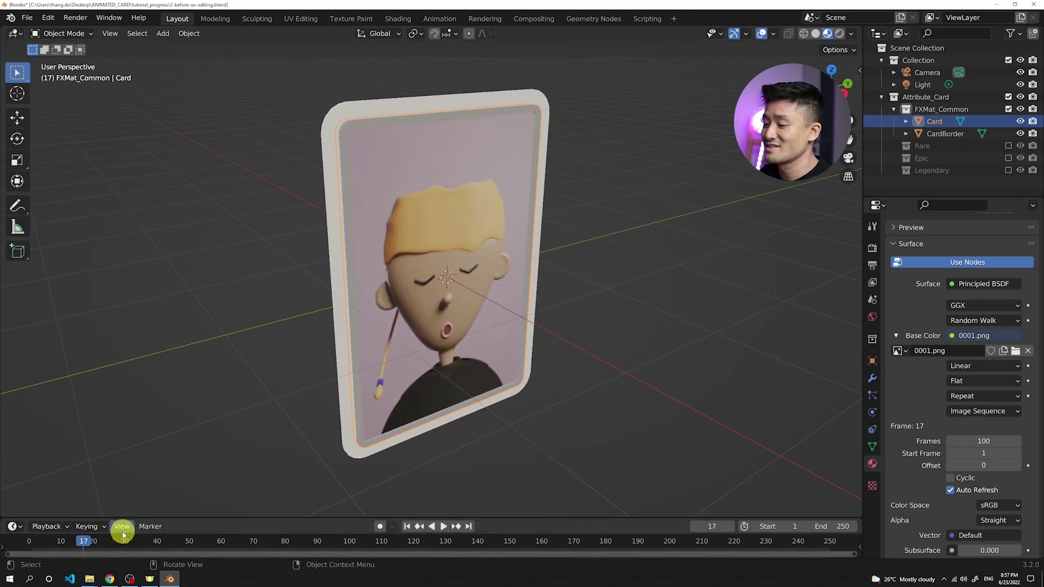
pyautogui.moveTo(122, 531); pyautogui.dragTo(128, 541)
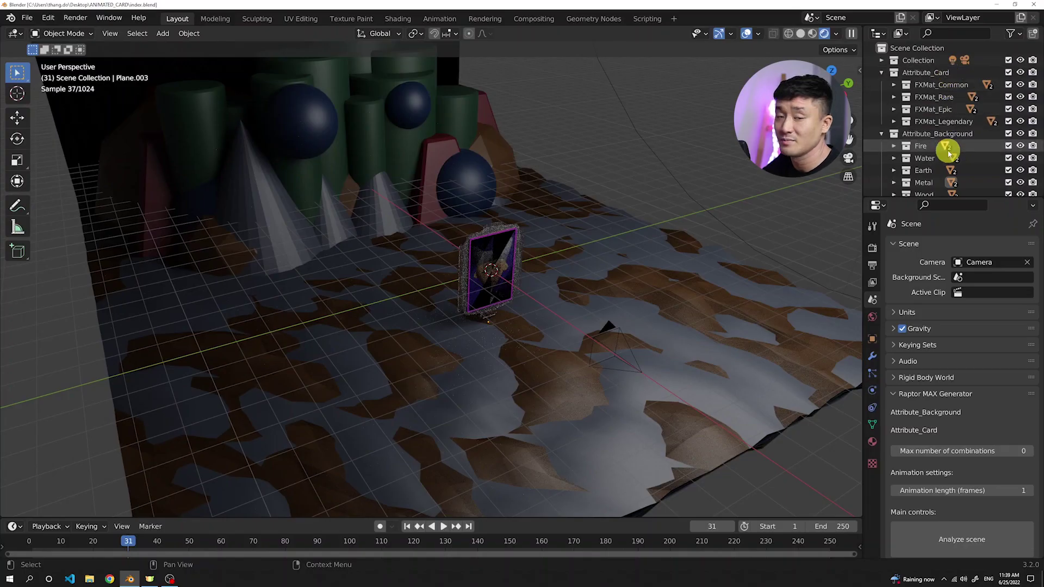
# - Analyze the scene's Attribute_Card and Attribute_Background collections with the Raptor MAX Generator
pyautogui.scroll(-1, 948, 152)
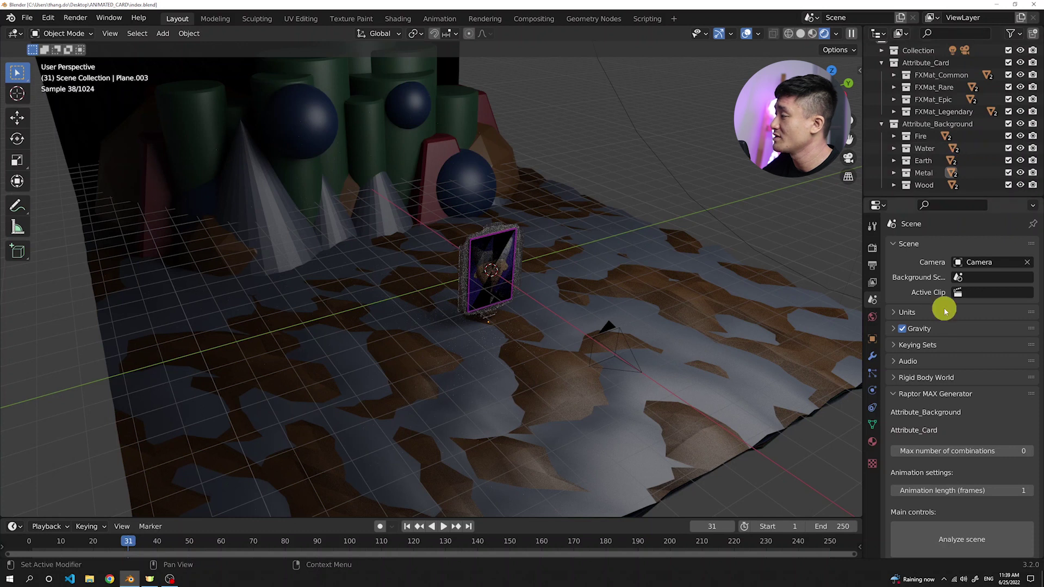
pyautogui.scroll(-3, 942, 307)
pyautogui.scroll(-1, 949, 359)
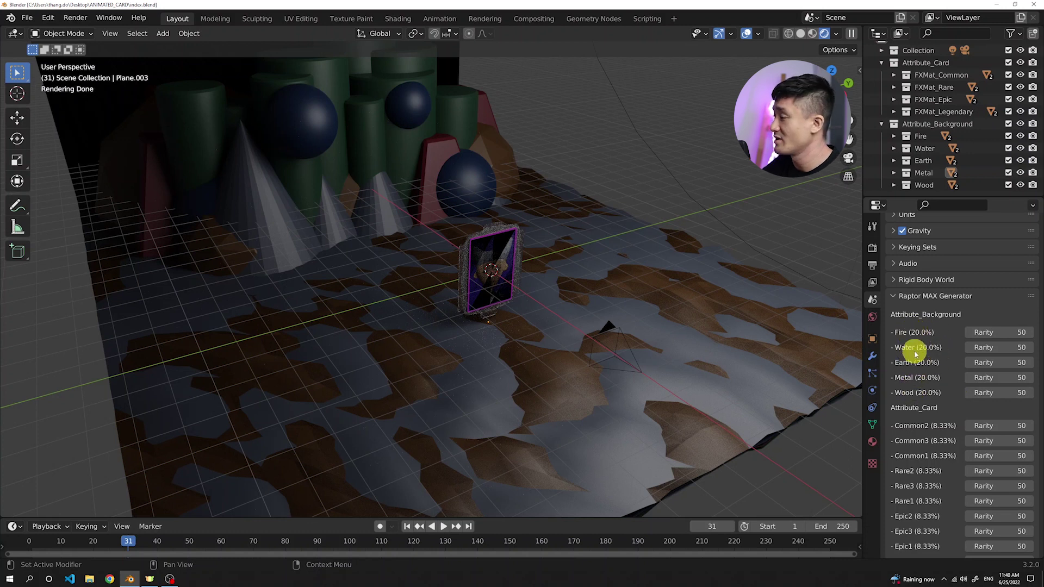
# - Try a different rarity for the Common2 card attribute and set it back to 50
pyautogui.scroll(-3, 918, 381)
pyautogui.scroll(-3, 924, 376)
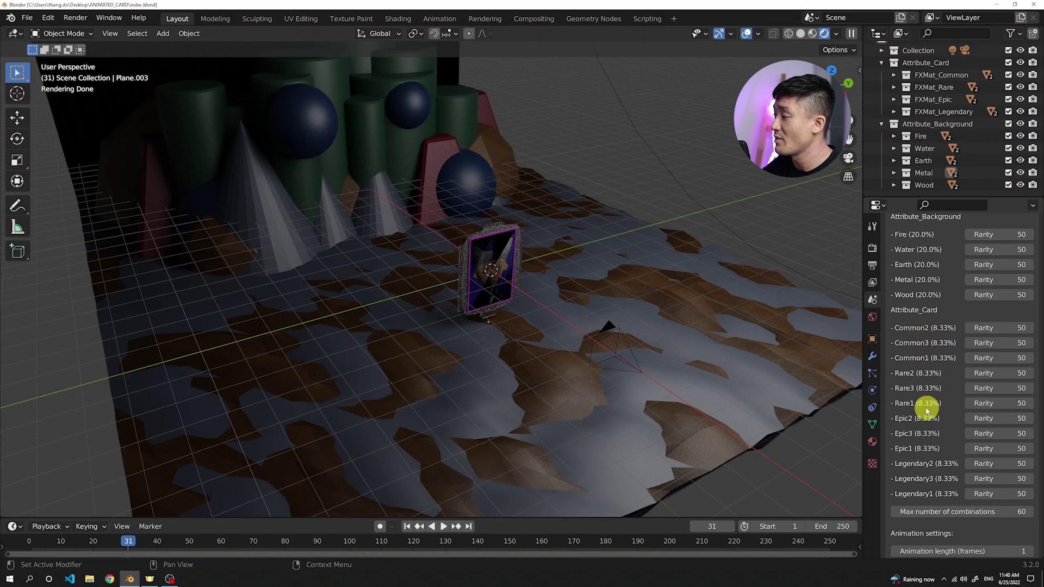
pyautogui.scroll(-2, 923, 432)
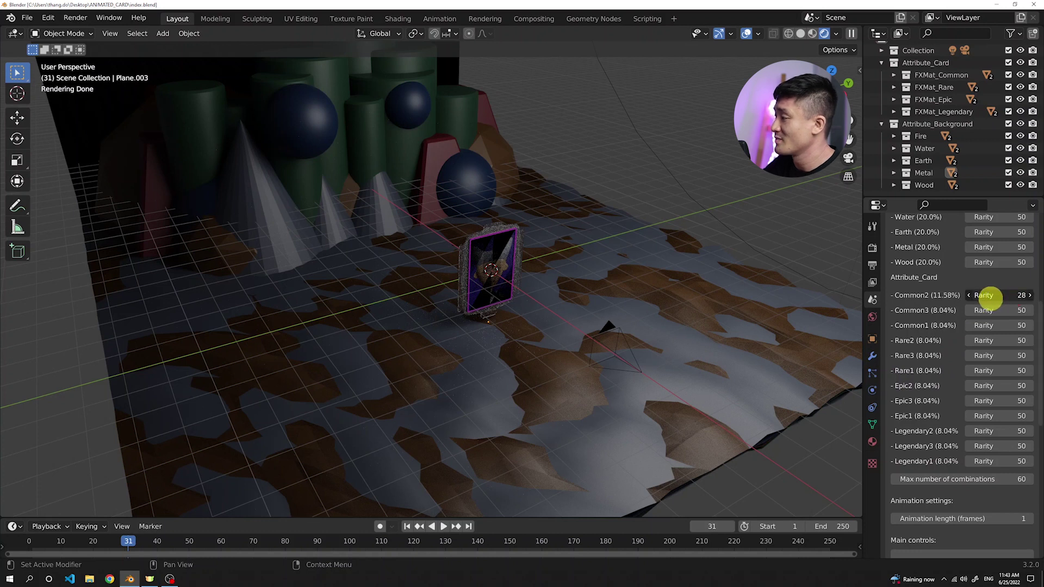
pyautogui.moveTo(998, 298); pyautogui.dragTo(1003, 298)
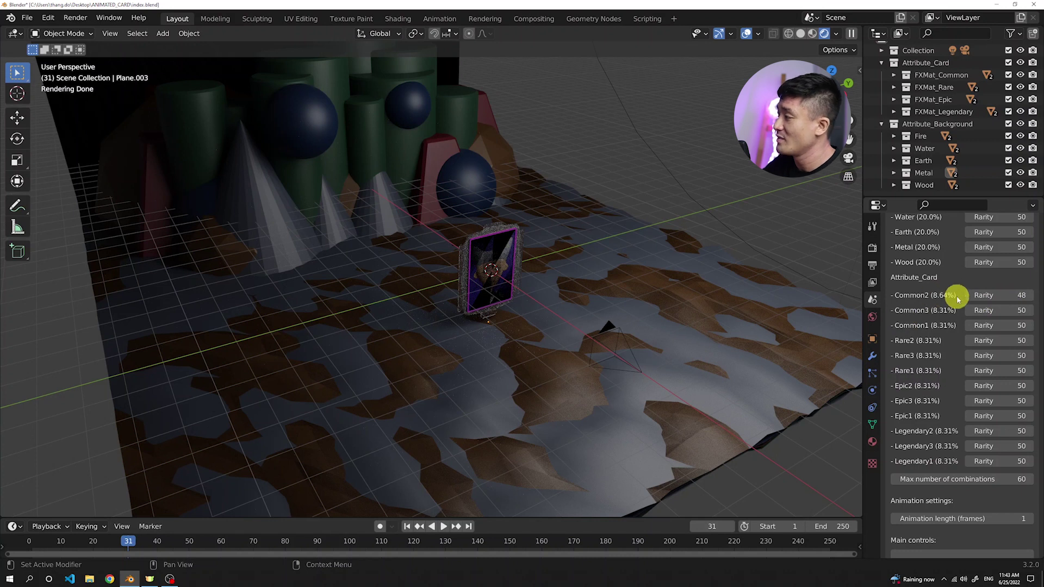
pyautogui.click(1000, 295)
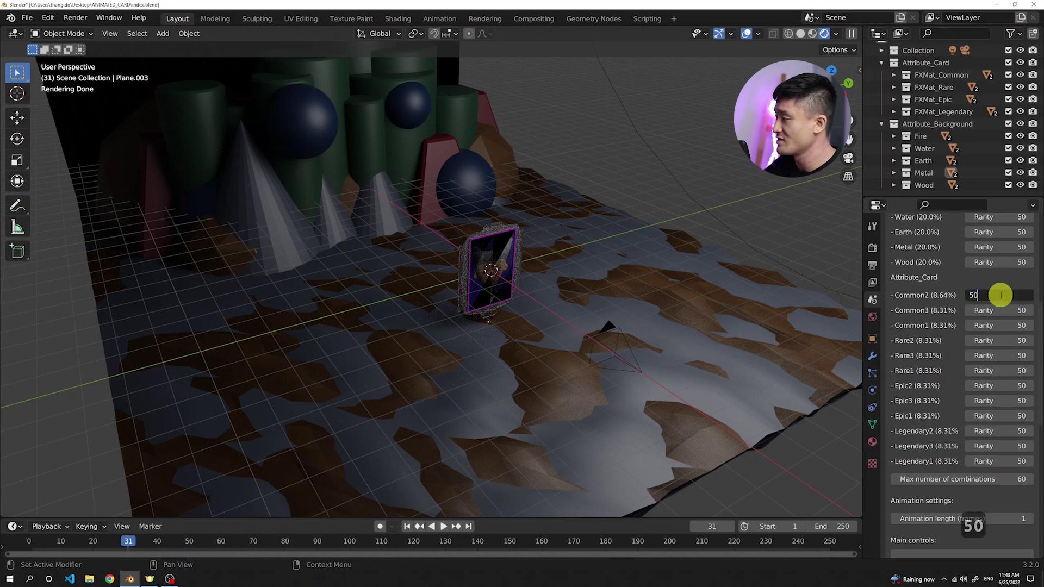
pyautogui.write('50')
pyautogui.press('Return')
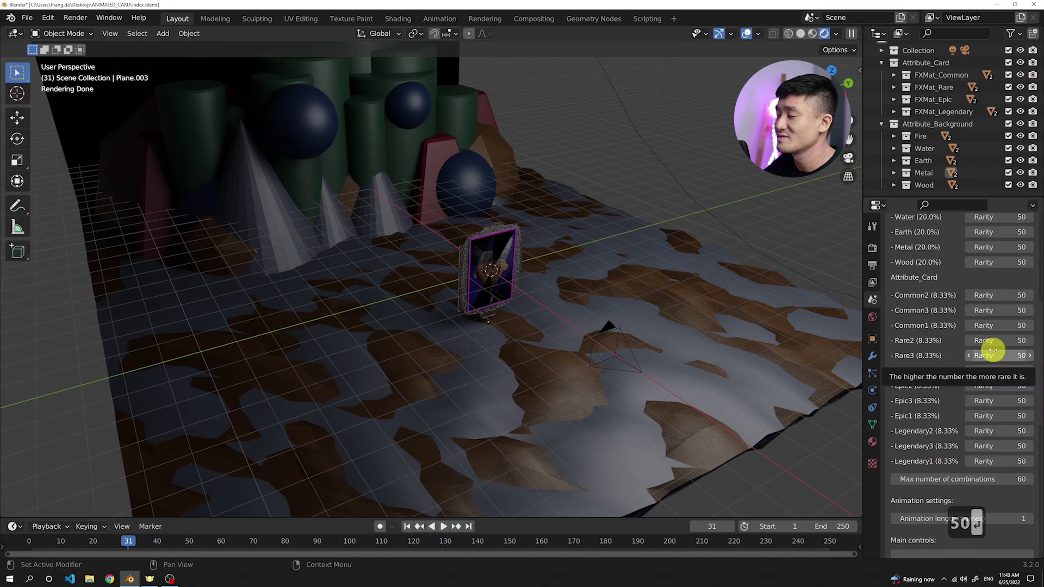
# - Generate the attribute combinations with the Raptor MAX Generator and scrub the timeline from frame 1 to frame 52 to preview them
pyautogui.scroll(-8, 955, 402)
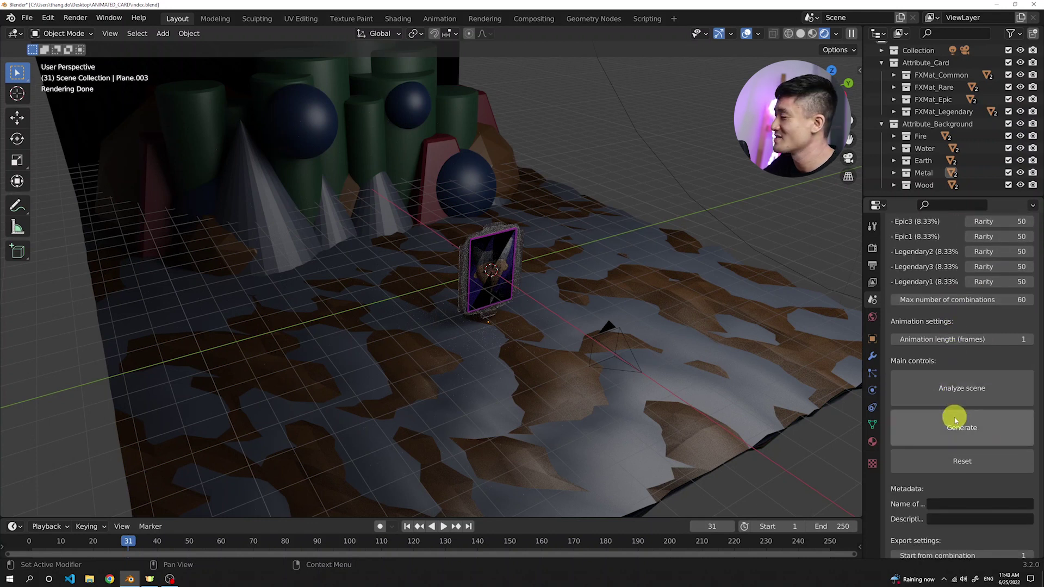
pyautogui.click(955, 428)
pyautogui.click(486, 281)
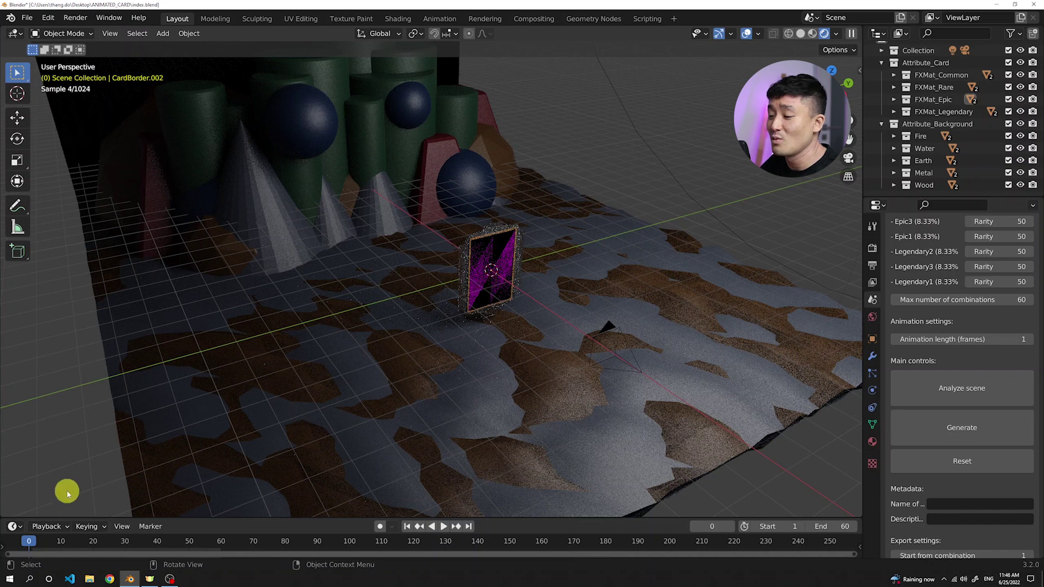
pyautogui.click(32, 542)
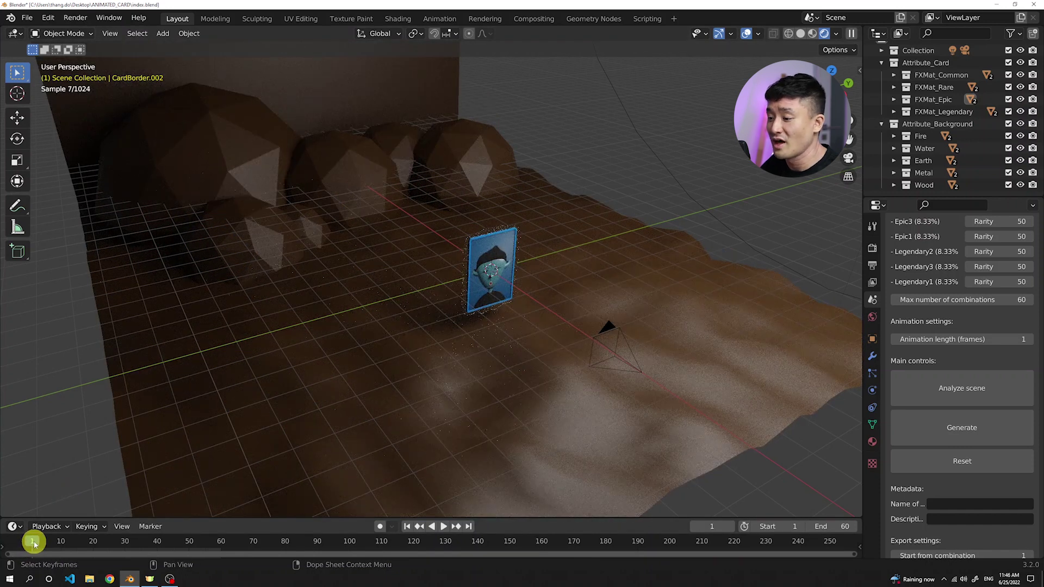
pyautogui.moveTo(32, 543); pyautogui.dragTo(187, 542)
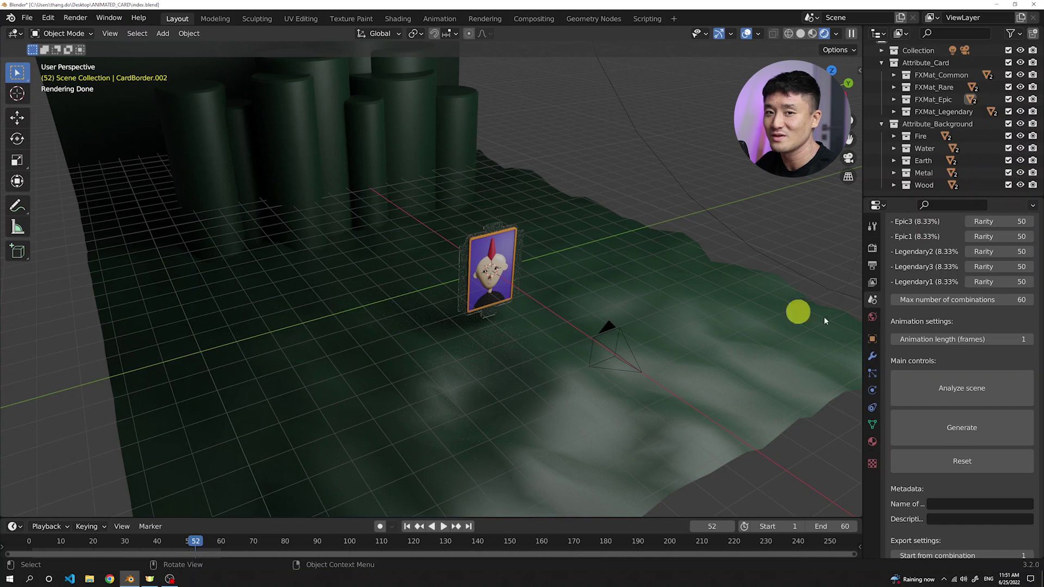
# - Set the render output path to the CardRenders folder with PNG as the file format, and return to the generator's settings
pyautogui.scroll(-5, 996, 385)
pyautogui.scroll(-4, 997, 386)
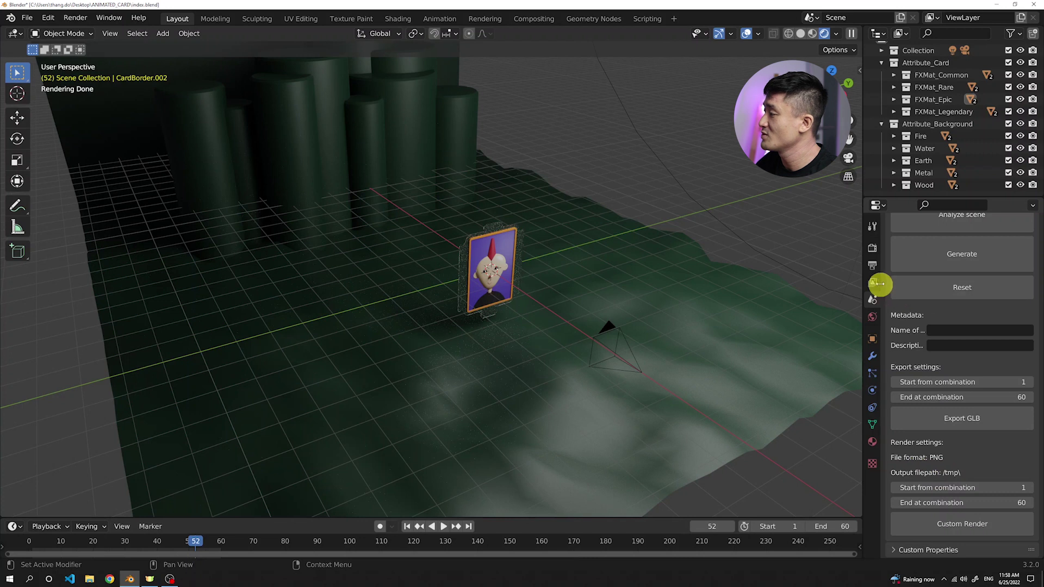
pyautogui.click(872, 266)
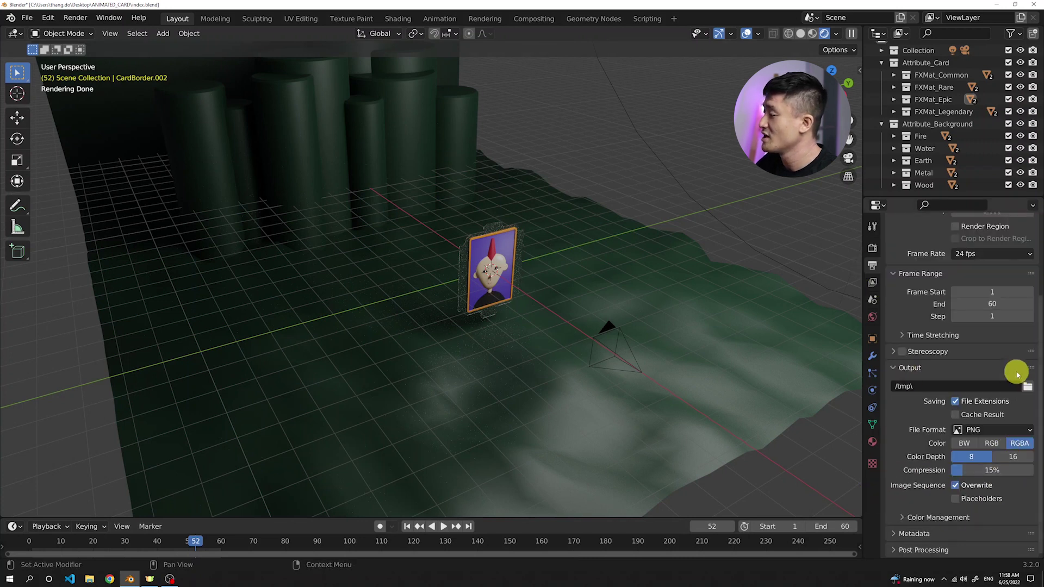
pyautogui.click(1027, 386)
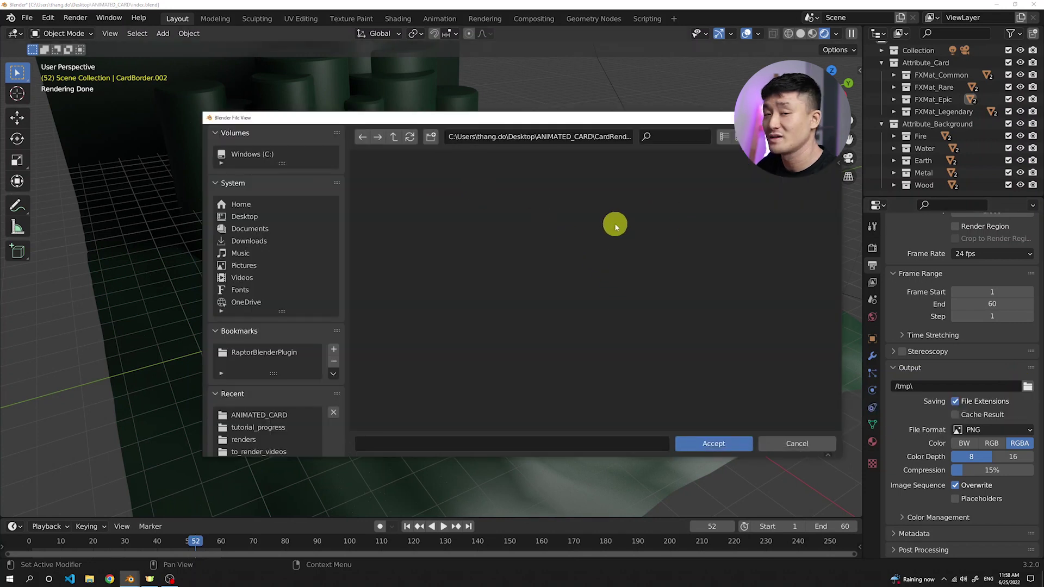
pyautogui.click(716, 443)
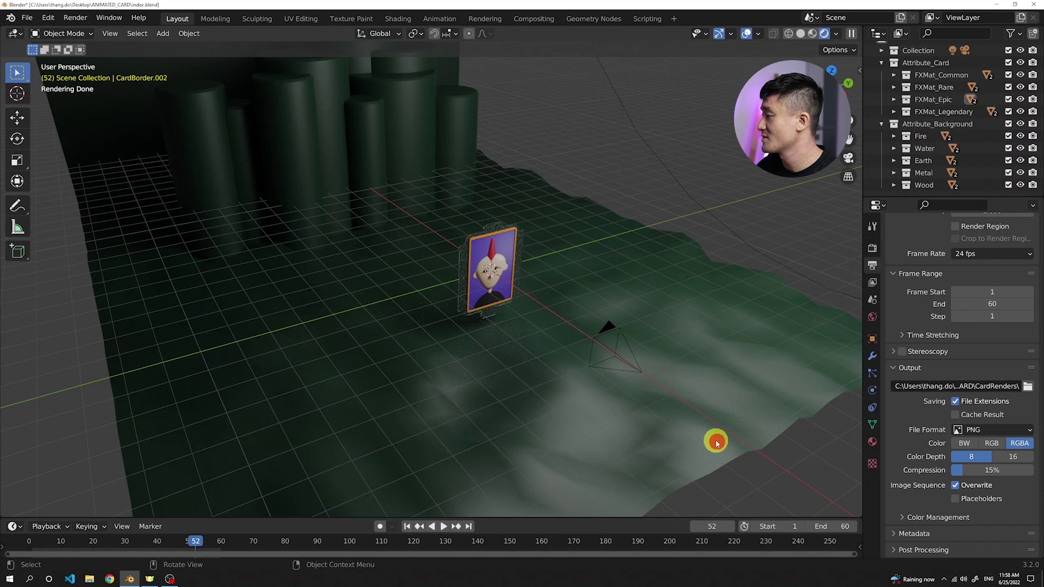
pyautogui.click(1006, 429)
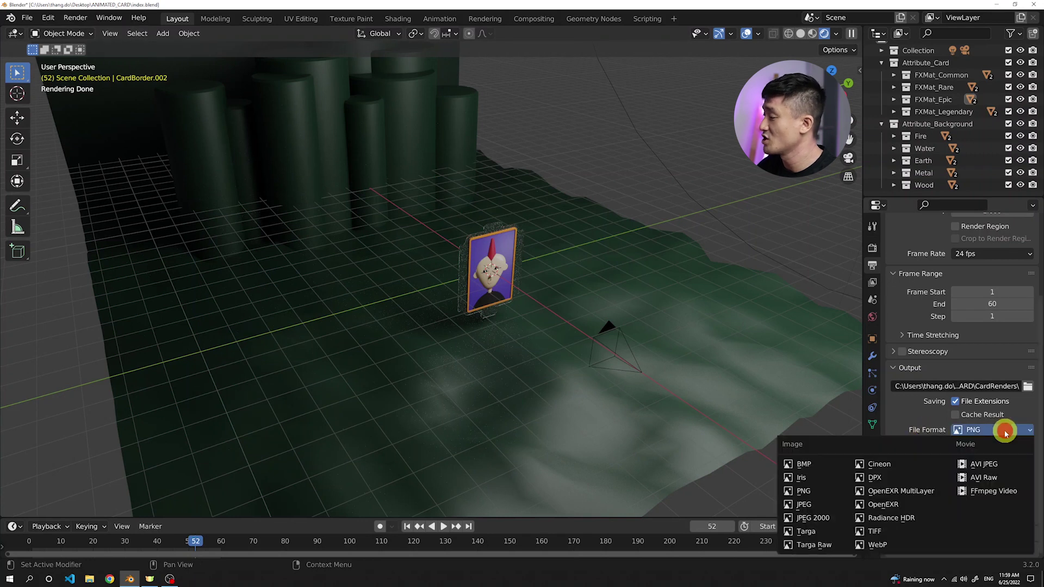
pyautogui.click(804, 491)
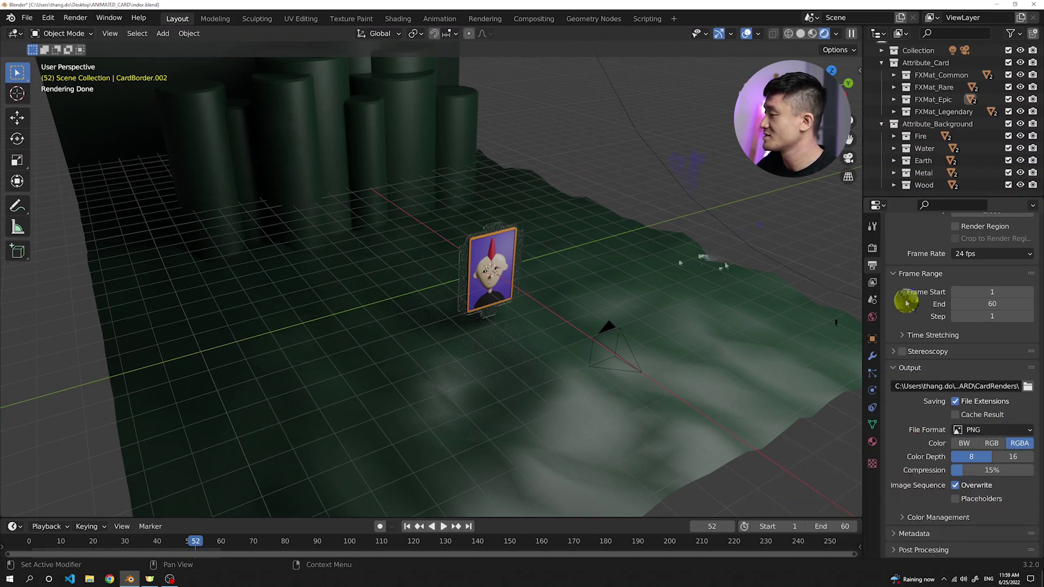
pyautogui.click(872, 299)
pyautogui.scroll(-8, 961, 424)
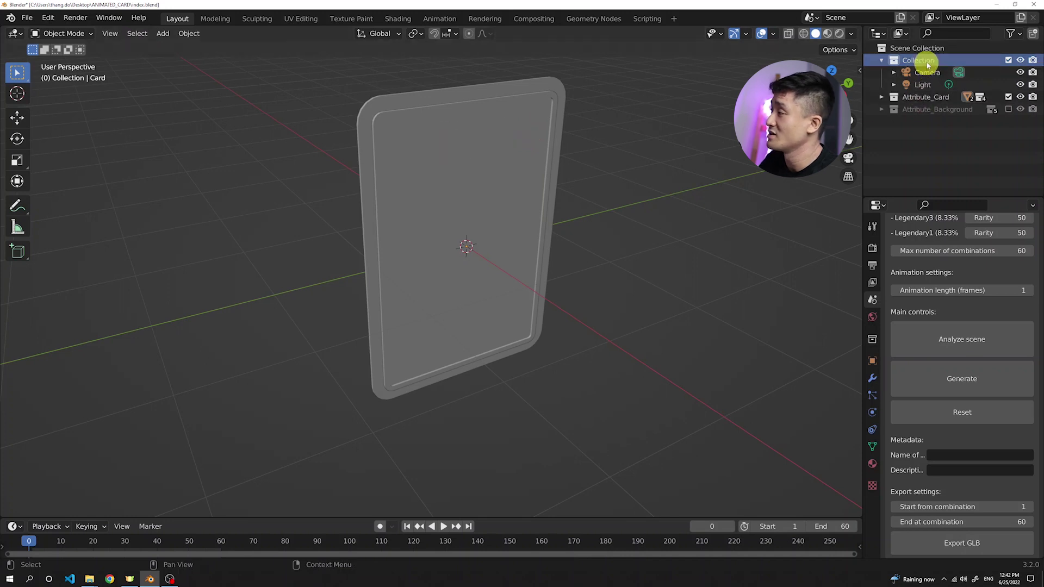
# - Add a Plain Axes empty to Collection and rename it CardAnimation
pyautogui.hotkey('shift', 'a')
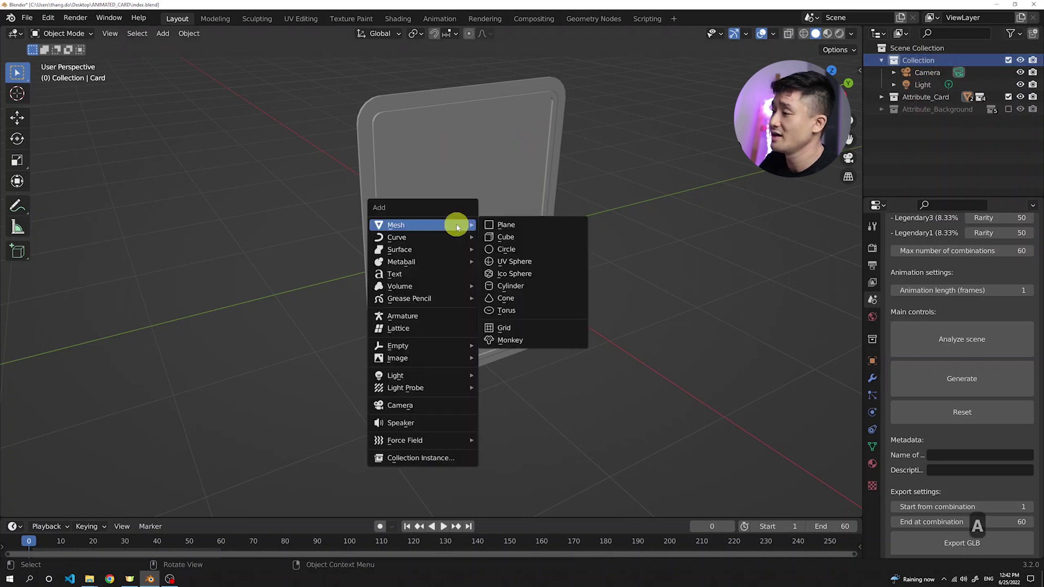
pyautogui.moveTo(433, 346)
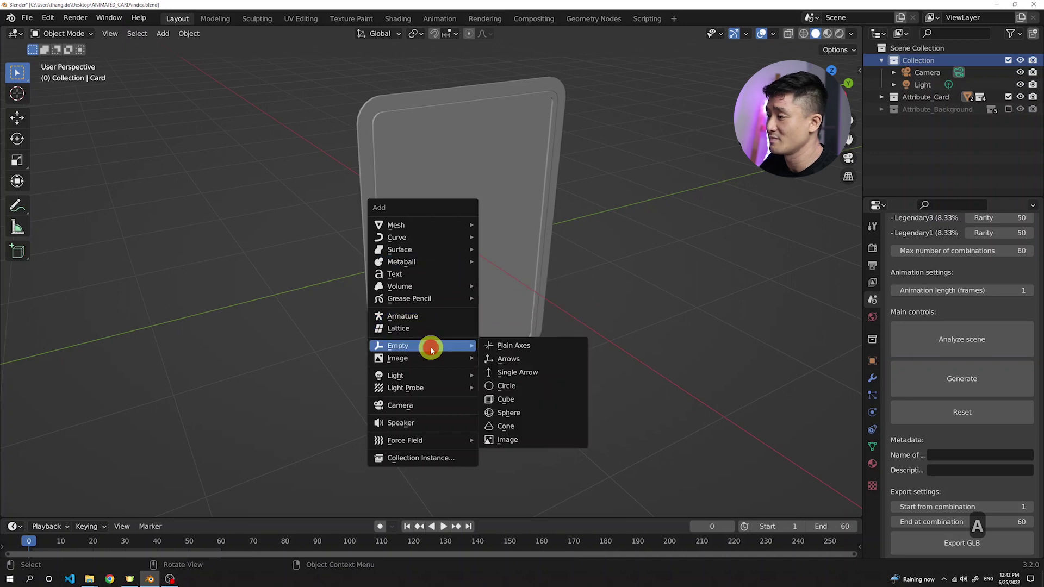
pyautogui.click(546, 346)
pyautogui.doubleClick(927, 84)
pyautogui.write('C')
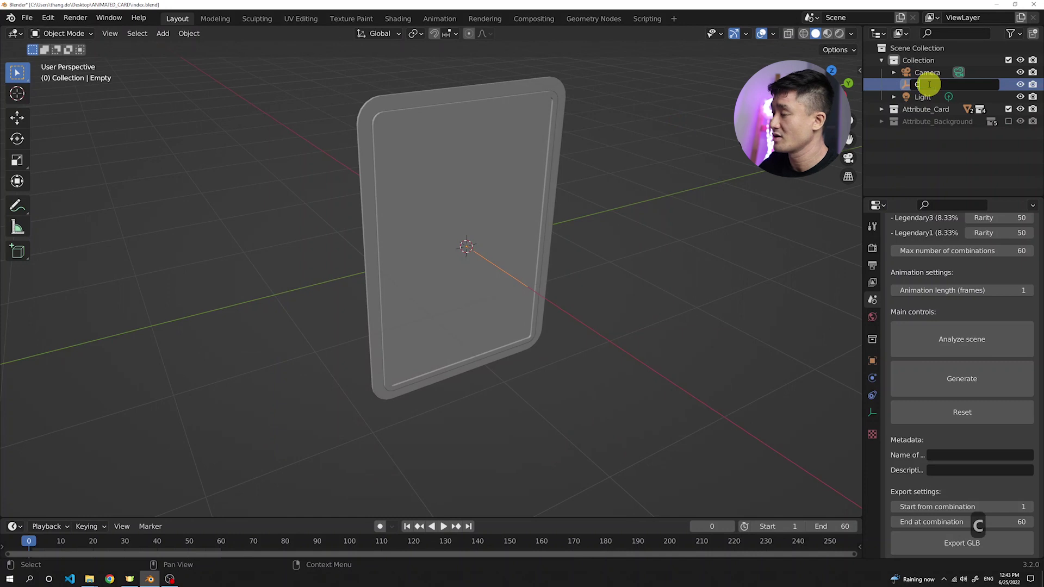
pyautogui.write('ardAnimation')
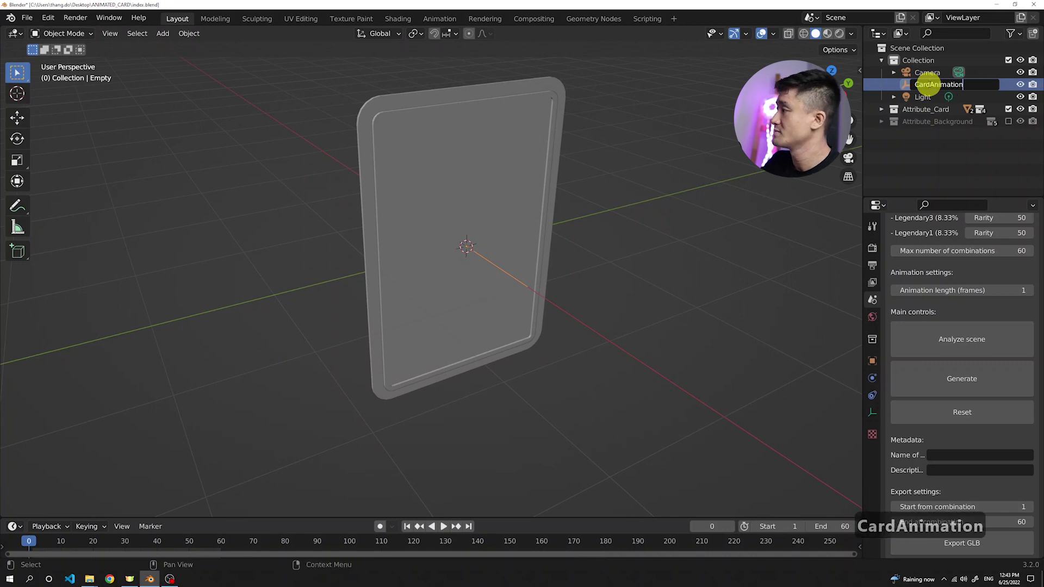
pyautogui.press('Return')
# - Select the Card object in the FXMat_Common collection and set its parent to CardAnimation
pyautogui.click(562, 124)
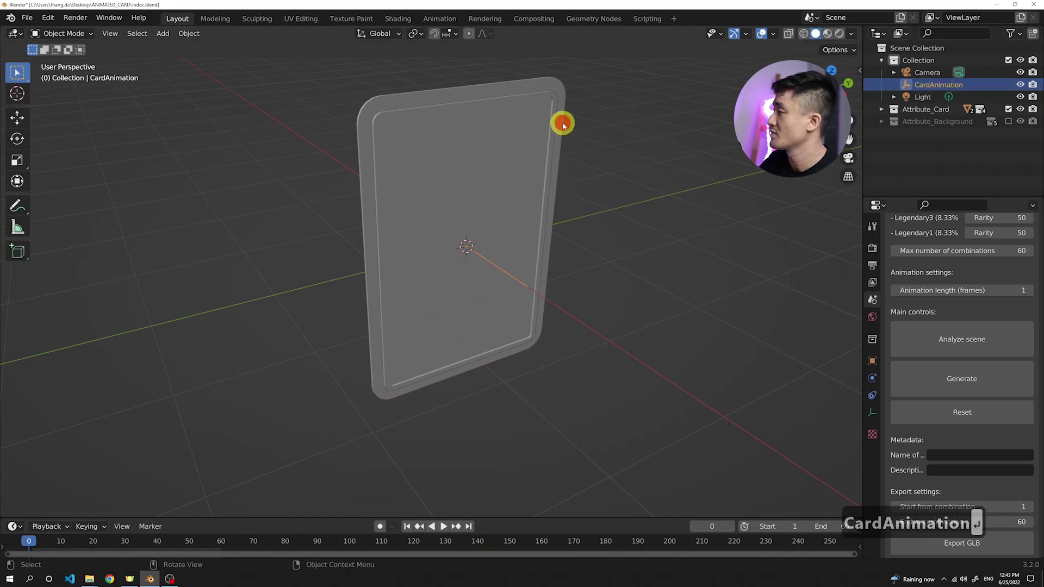
pyautogui.click(882, 109)
pyautogui.click(934, 133)
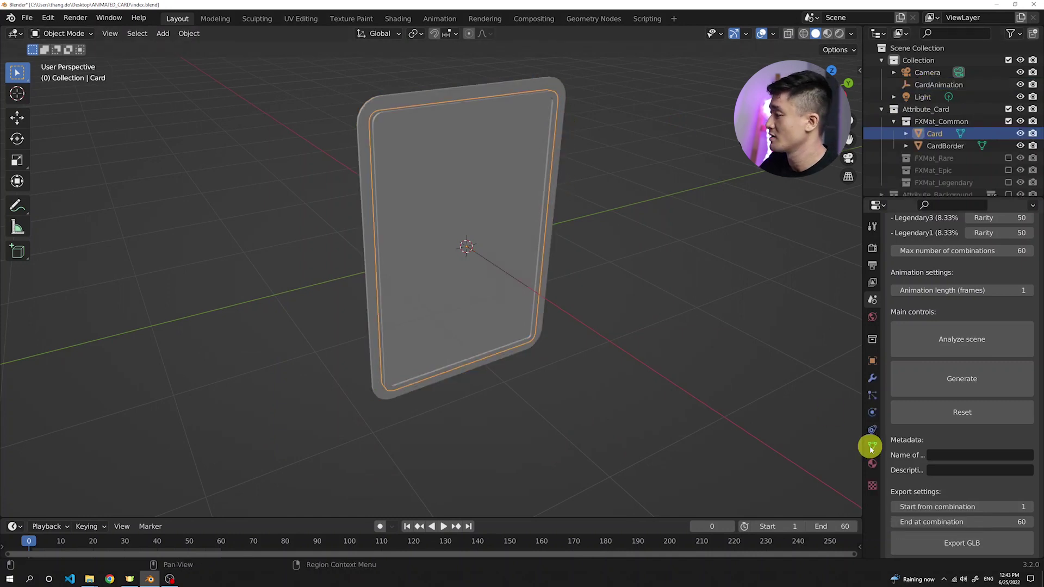
pyautogui.click(873, 360)
pyautogui.click(896, 404)
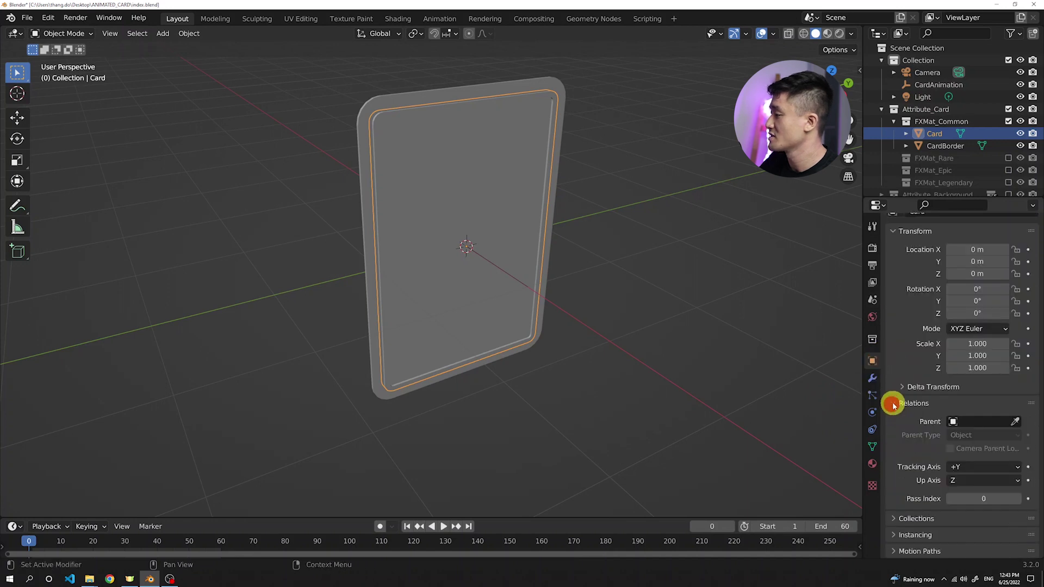
pyautogui.click(1002, 424)
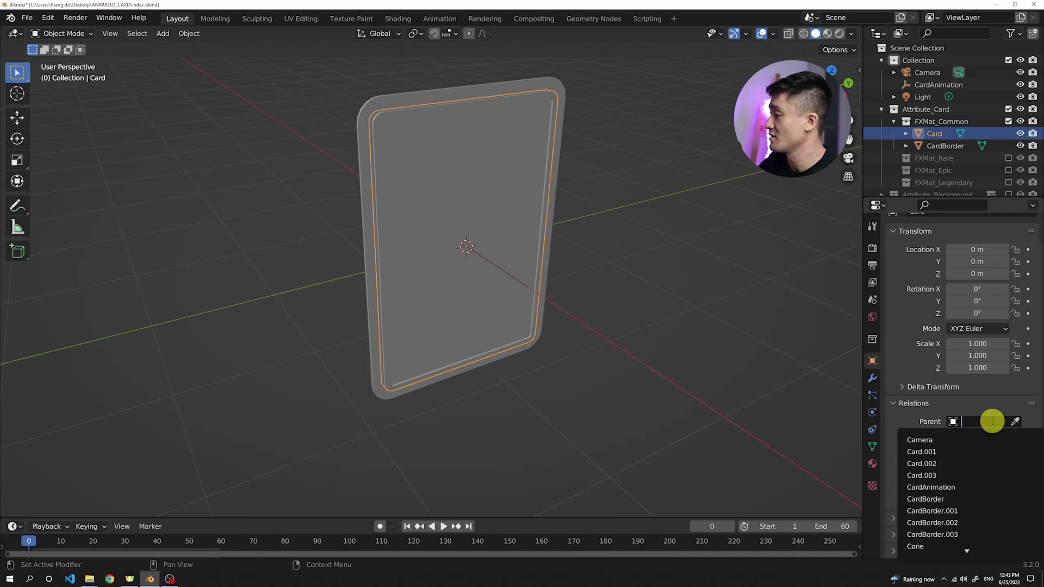
pyautogui.write('CardAni')
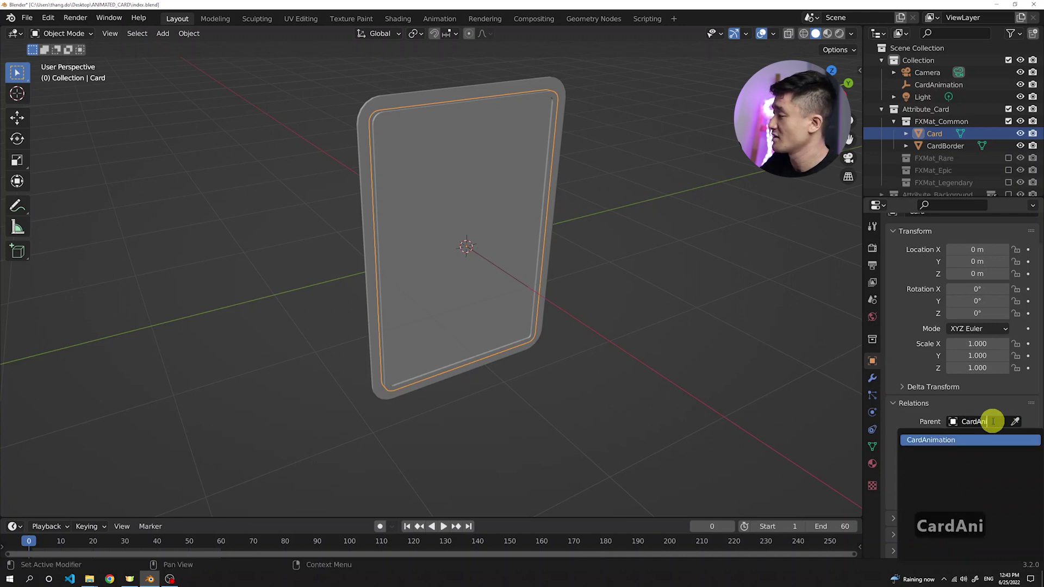
pyautogui.click(949, 440)
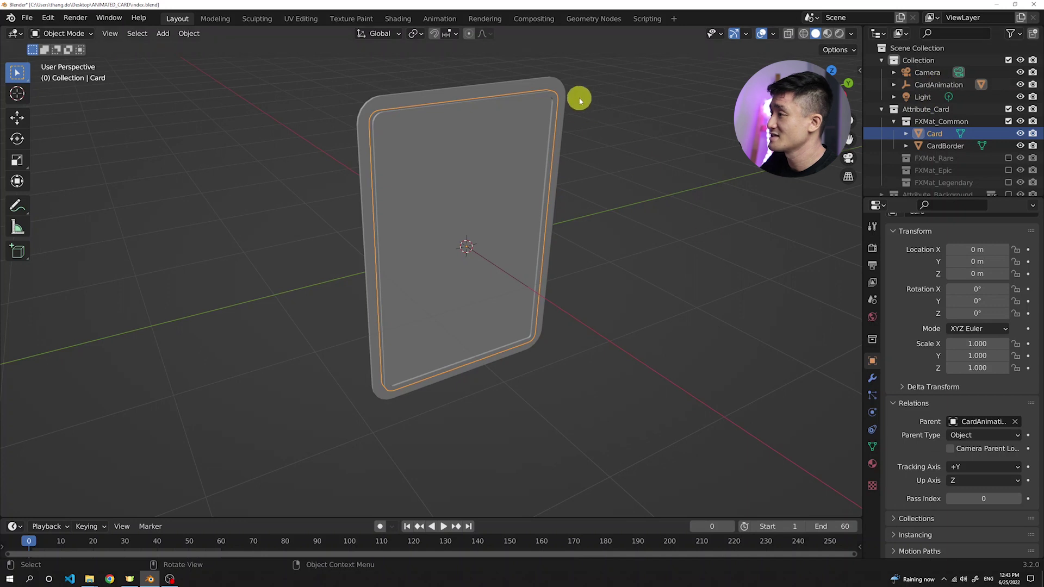
# - Select the CardBorder object and set its parent to CardAnimation
pyautogui.click(560, 91)
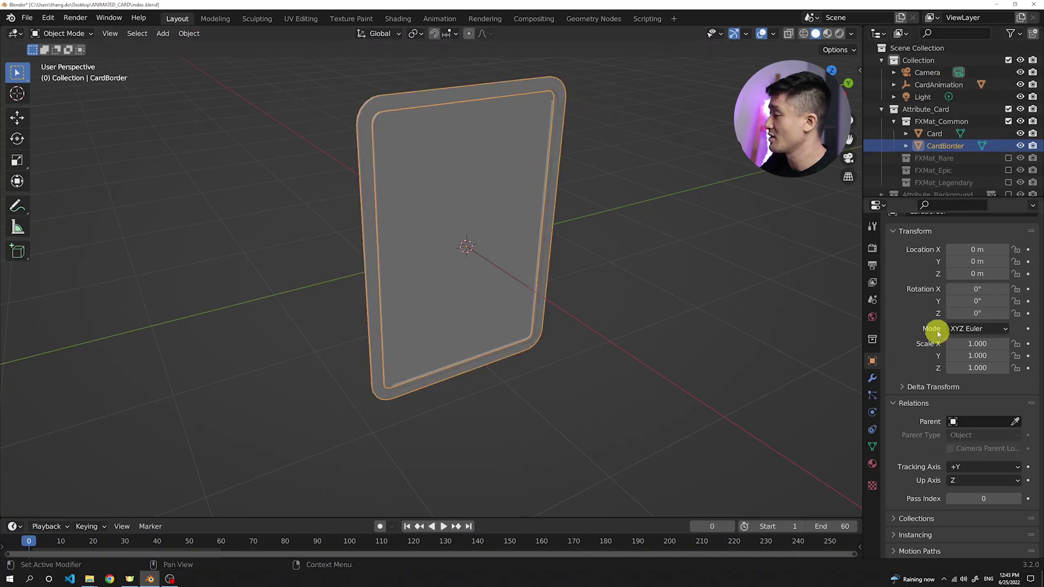
pyautogui.click(985, 422)
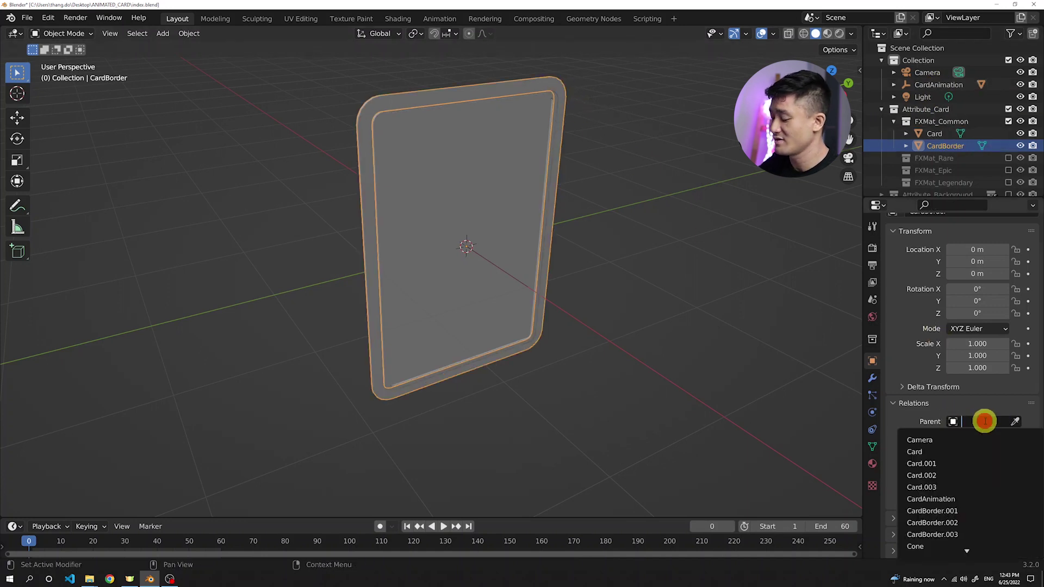
pyautogui.write('Card')
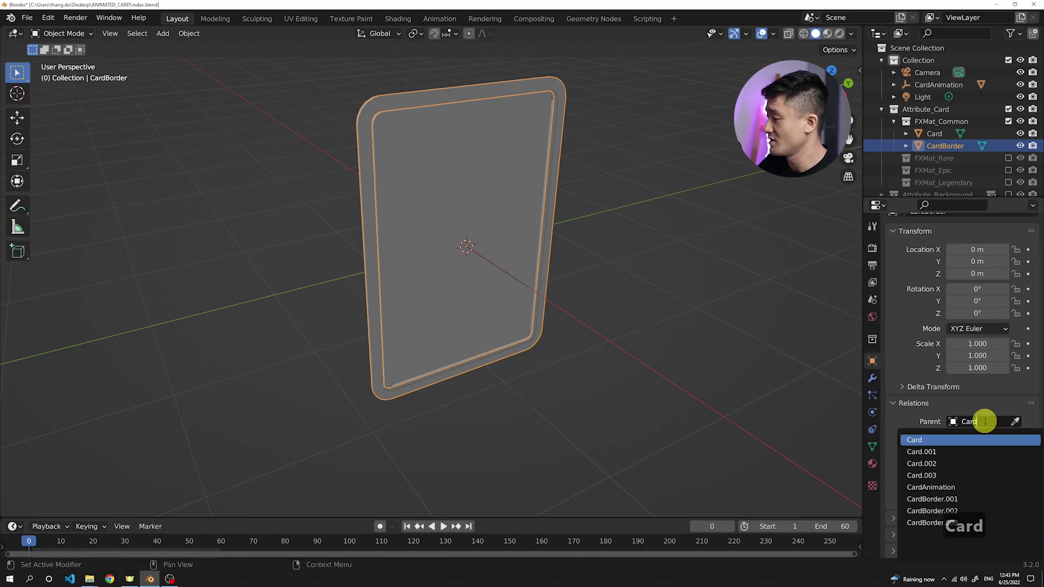
pyautogui.click(949, 487)
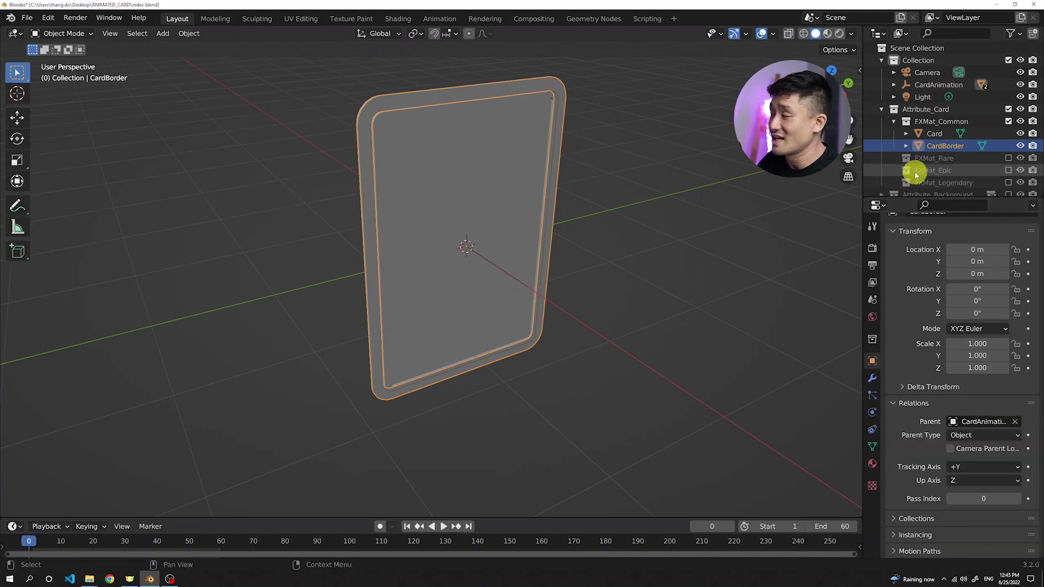
# - Select the CardAnimation empty, try rotating it freely to test the parenting, and cancel the rotation
pyautogui.click(941, 84)
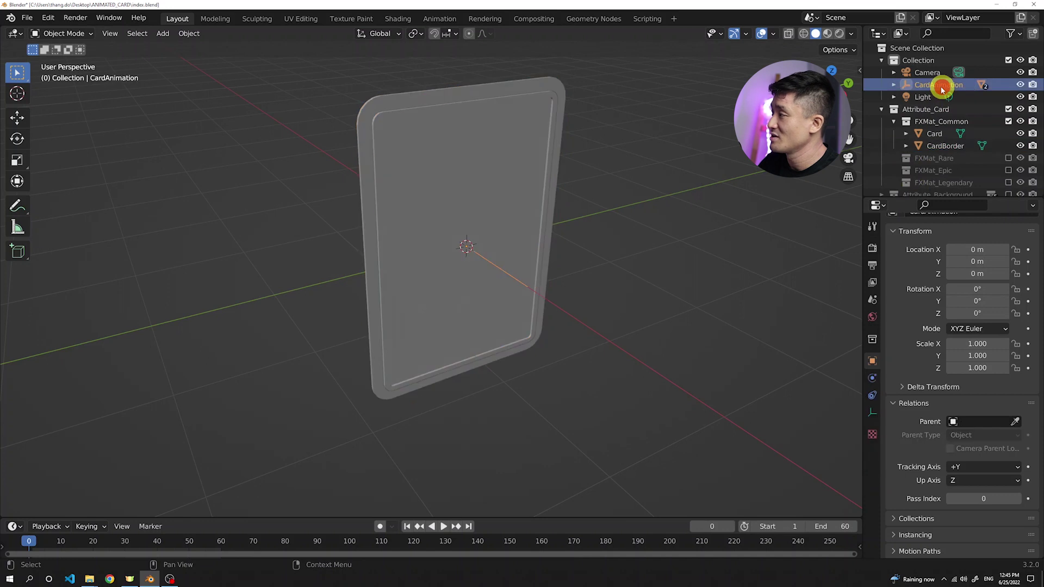
pyautogui.press('r')
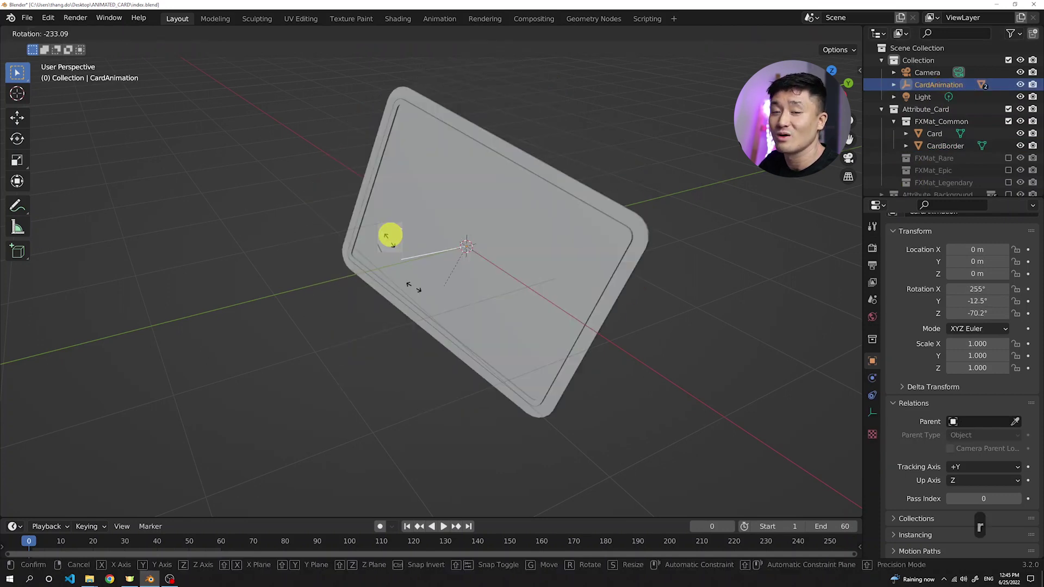
pyautogui.press('Escape')
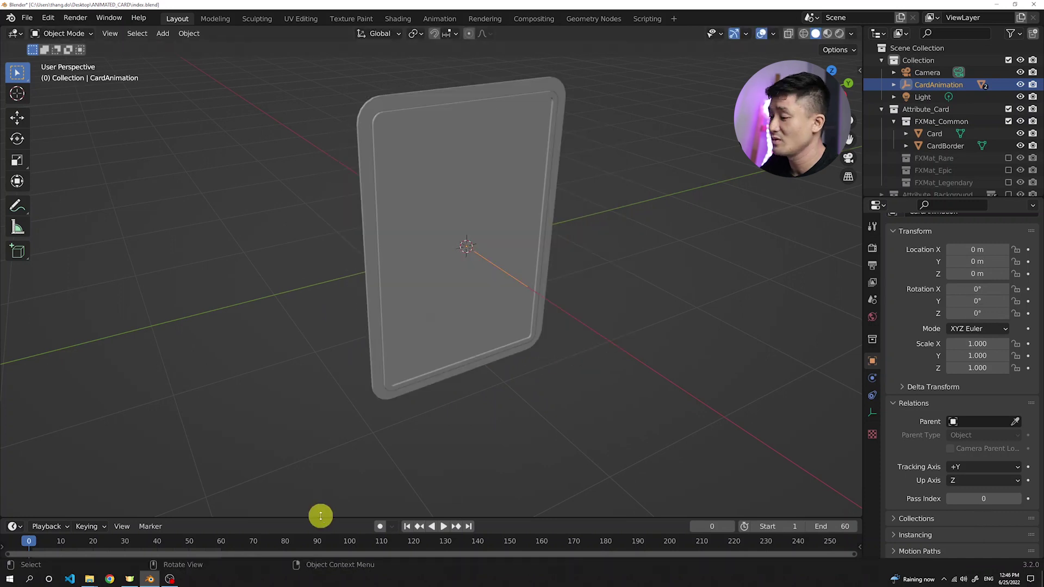
# - Set the CardAnimation empty's Z rotation to -15° at frame 1 and insert a keyframe on it
pyautogui.moveTo(321, 516); pyautogui.dragTo(331, 484)
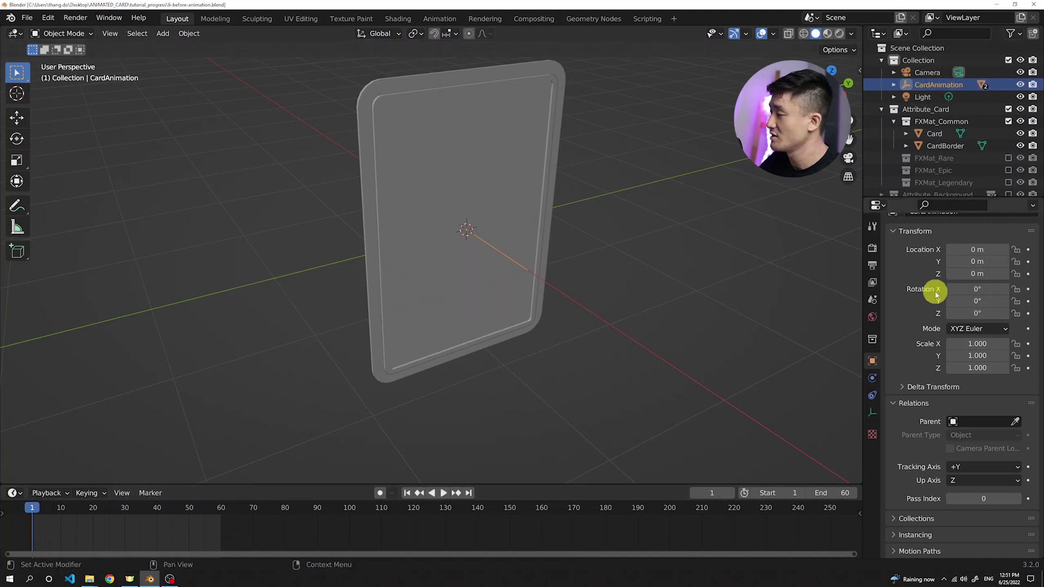
pyautogui.click(978, 313)
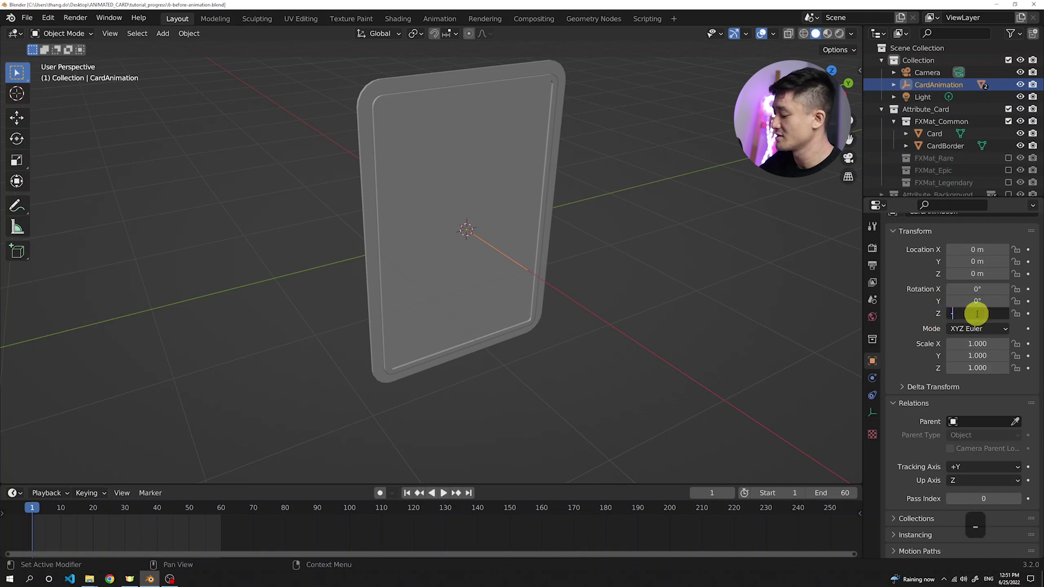
pyautogui.write('-15')
pyautogui.press('Return')
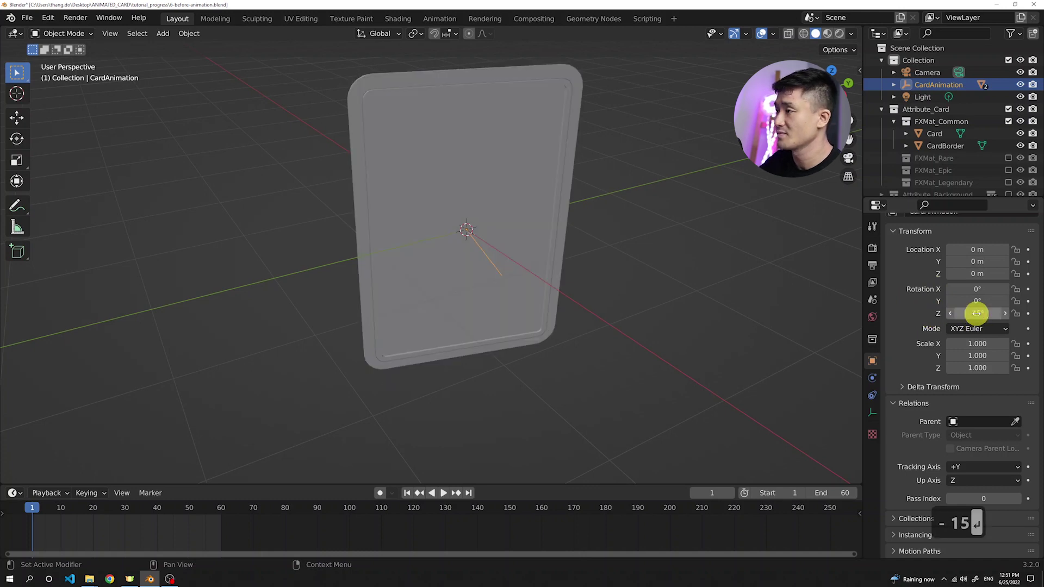
pyautogui.click(1029, 314)
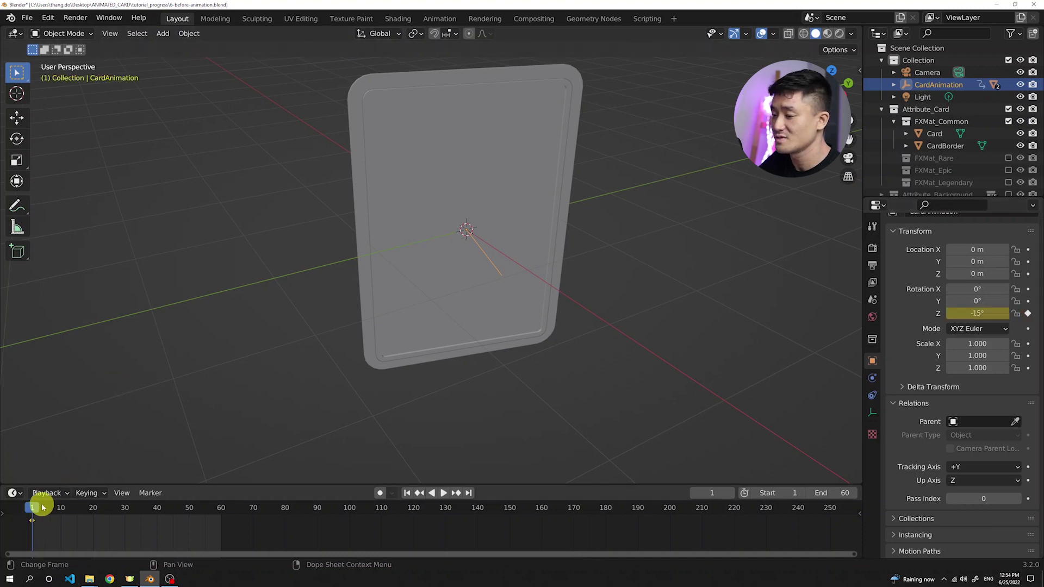
# - Keyframe the CardAnimation empty's Z rotation at 15° on frame 31 and scrub between the two keyframes
pyautogui.click(128, 509)
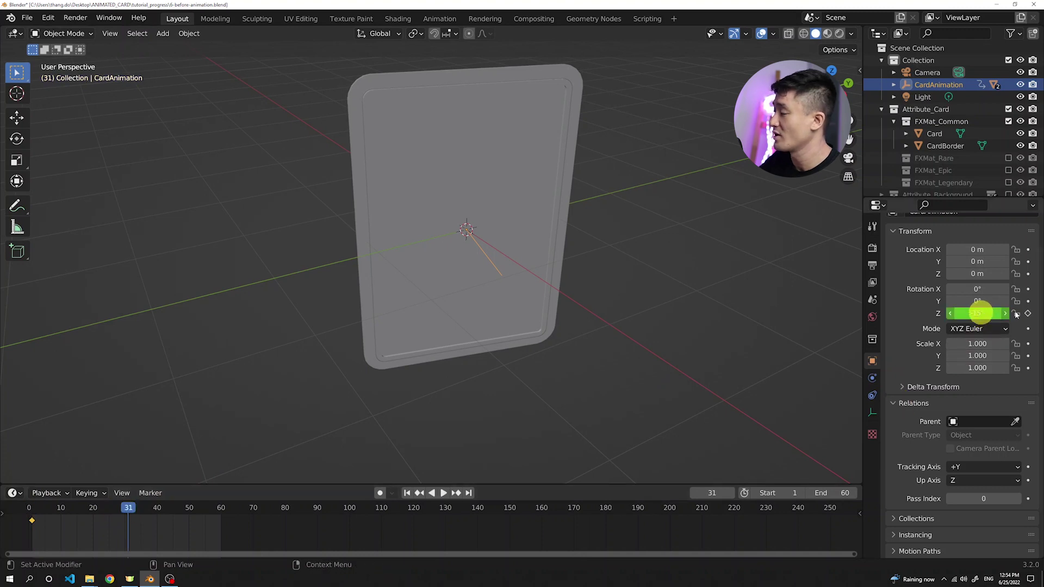
pyautogui.click(974, 313)
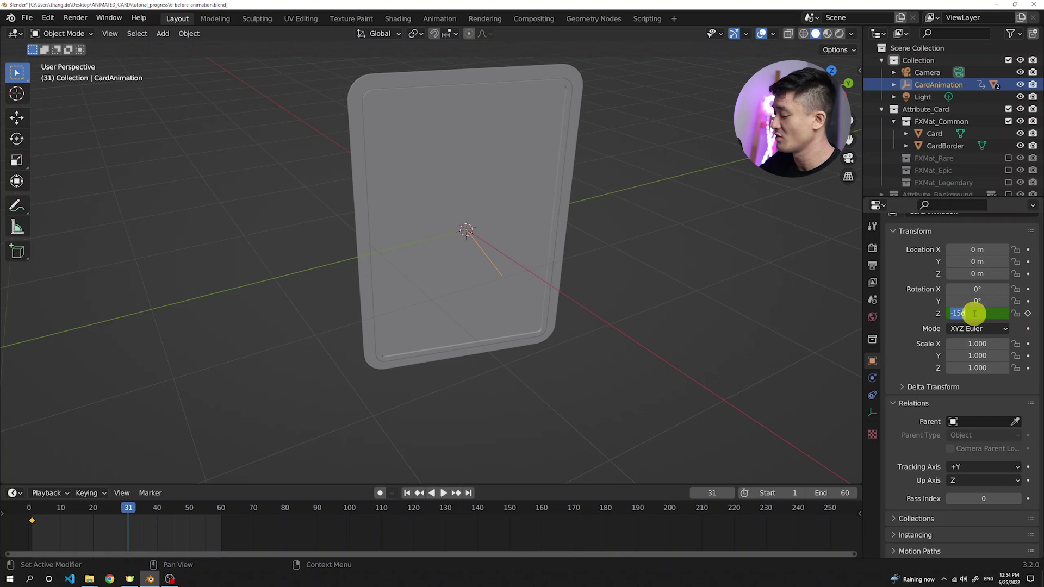
pyautogui.write('15')
pyautogui.press('Return')
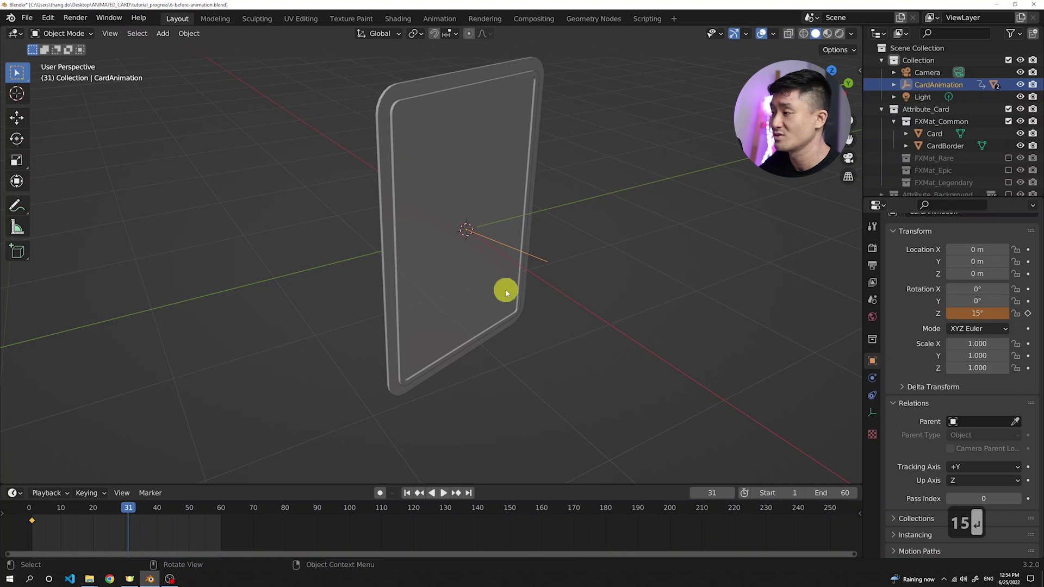
pyautogui.click(1029, 314)
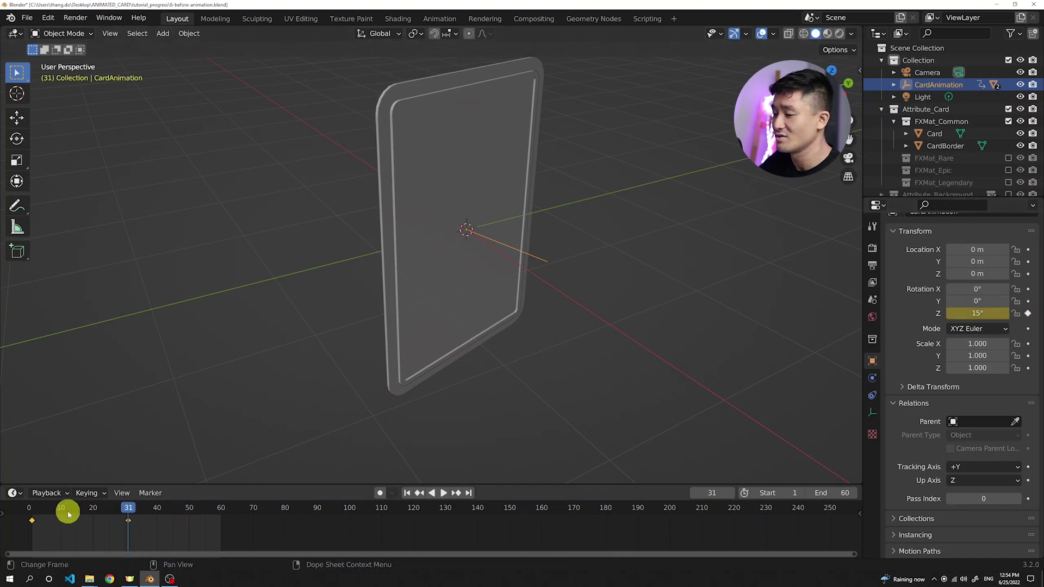
pyautogui.moveTo(32, 513); pyautogui.dragTo(128, 514)
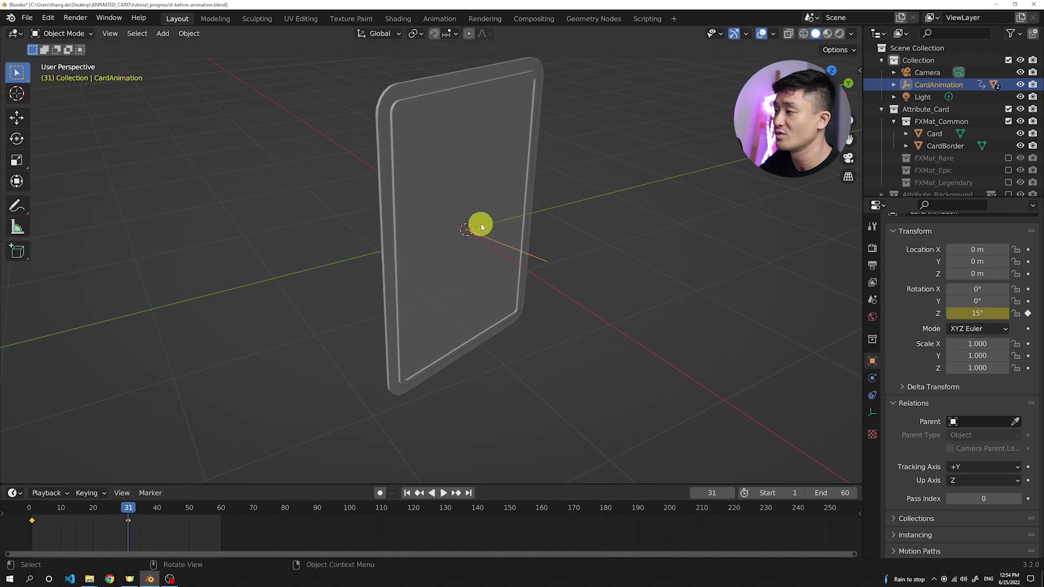
# - Copy the rotation keyframe from frame 1 and paste it at frame 61
pyautogui.click(30, 521)
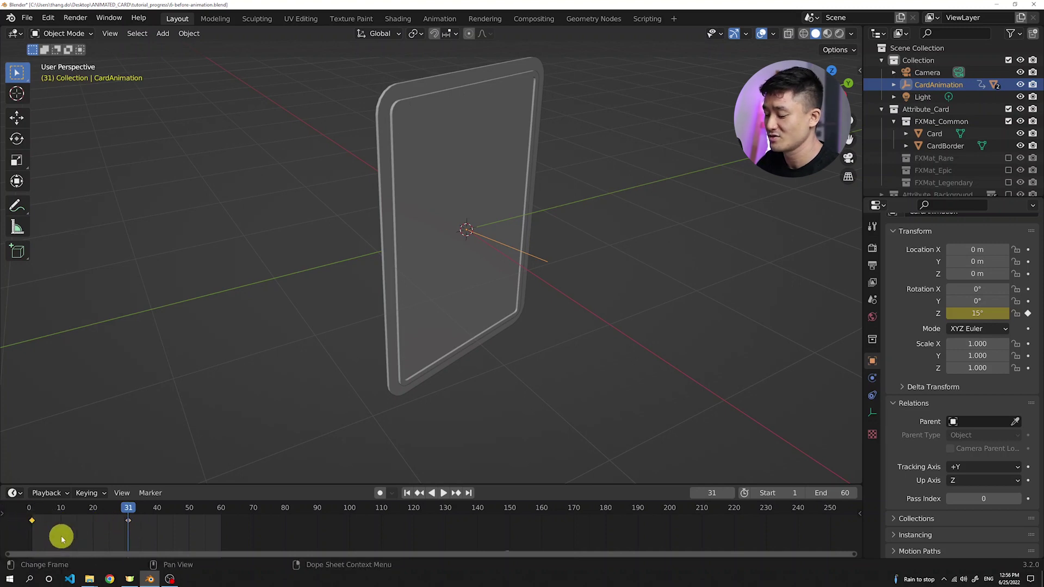
pyautogui.hotkey('ctrl', 'c')
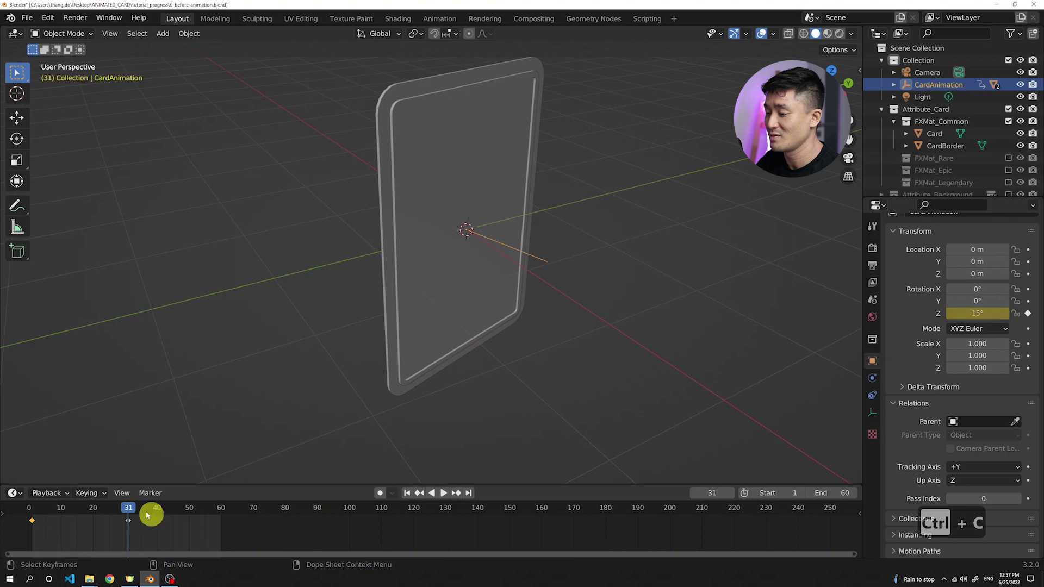
pyautogui.click(125, 508)
pyautogui.press('space')
pyautogui.moveTo(156, 510); pyautogui.dragTo(224, 524)
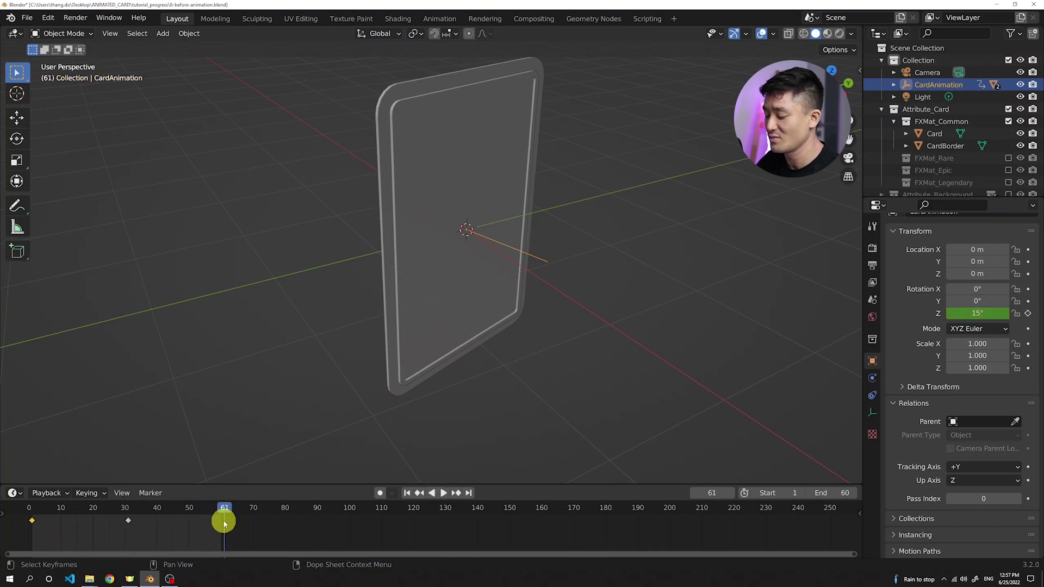
pyautogui.hotkey('ctrl', 'v')
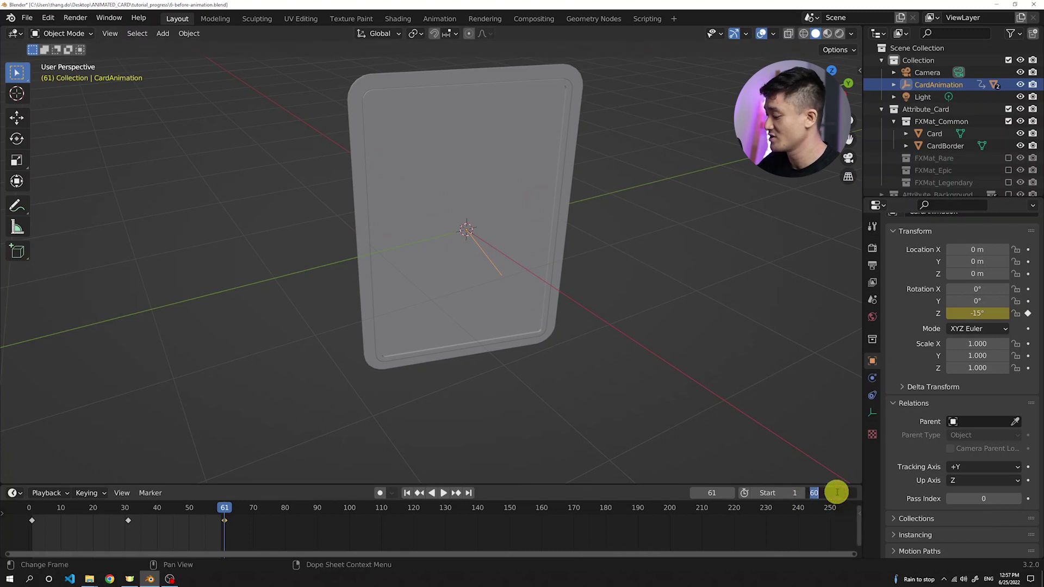
# - Set the scene's end frame to 61 and play the card swing from frame 1
pyautogui.write('61')
pyautogui.press('Return')
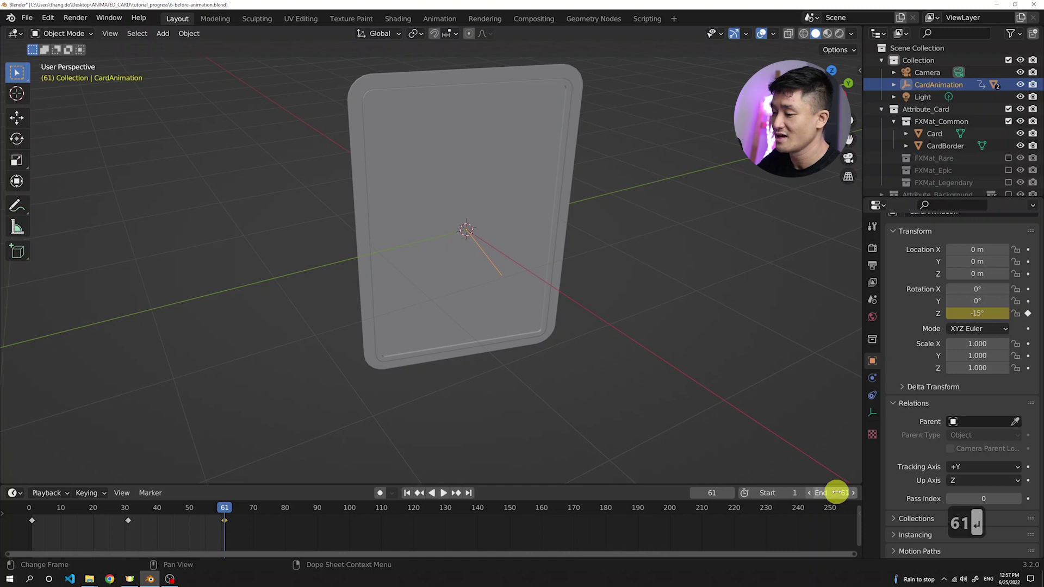
pyautogui.click(32, 512)
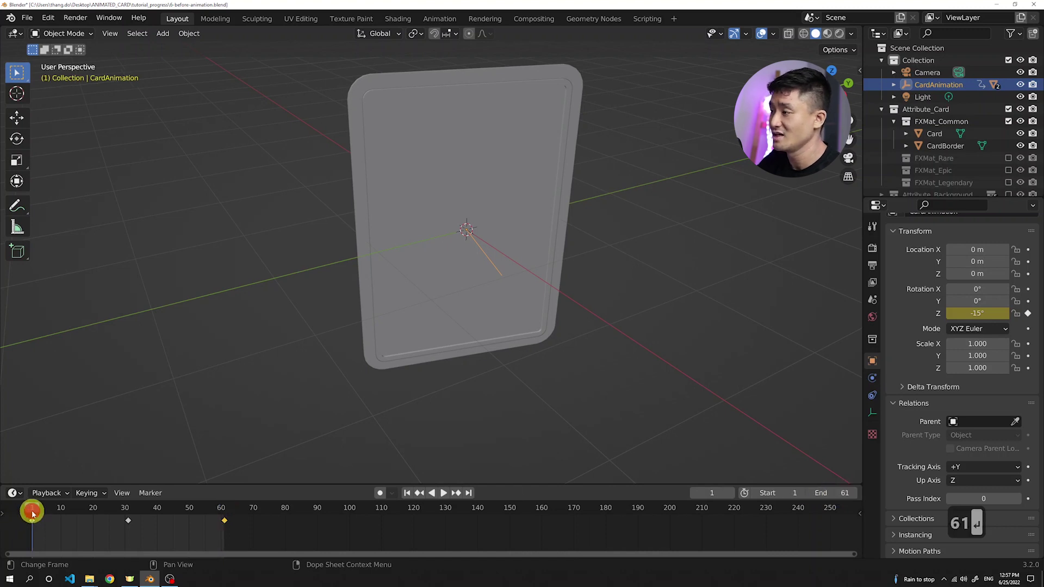
pyautogui.press('space')
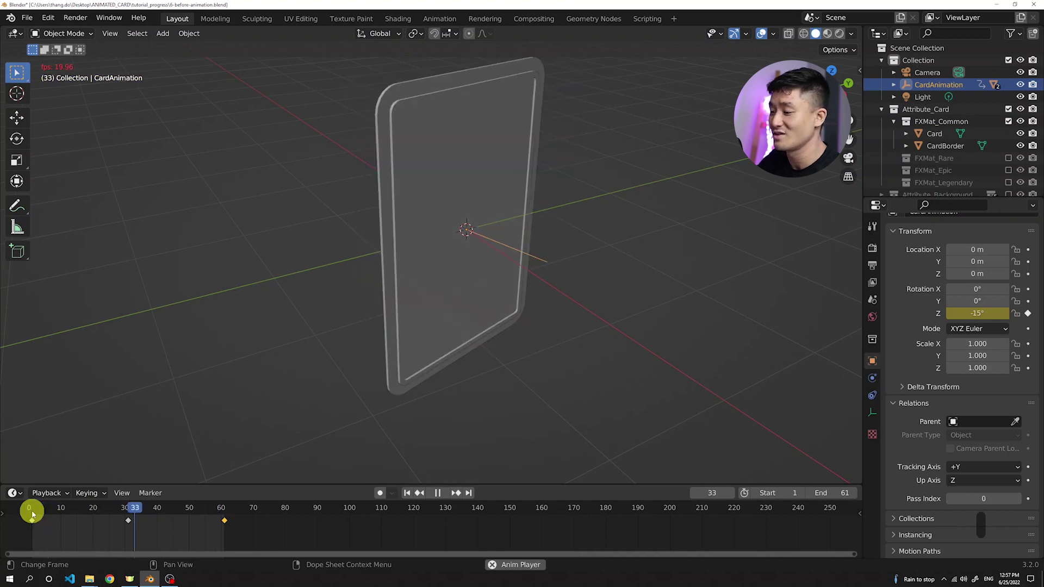
pyautogui.press('space')
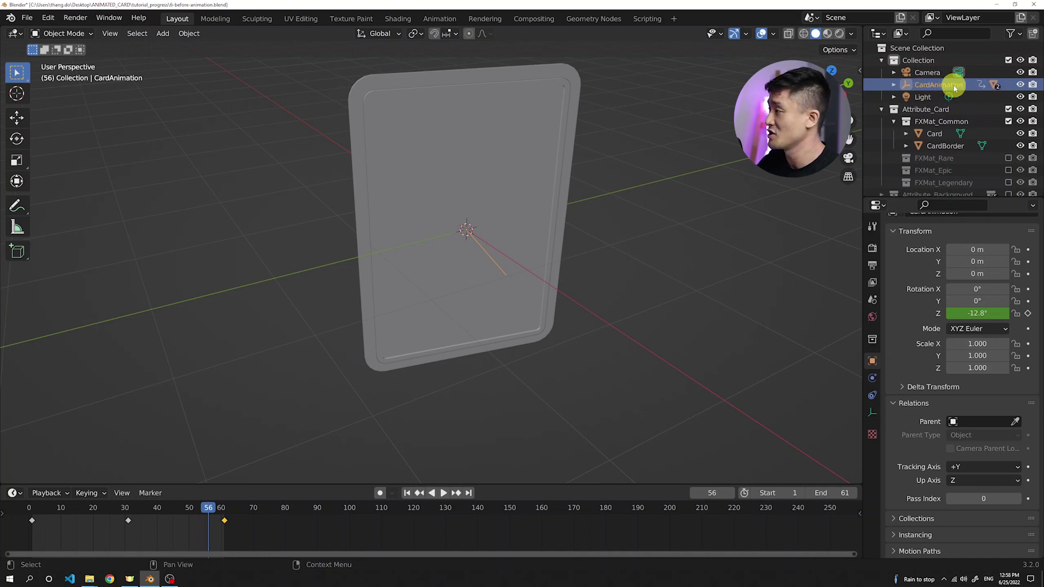
# - Exclude the FXMat_Common collection from the view layer and enable FXMat_Rare instead
pyautogui.click(894, 122)
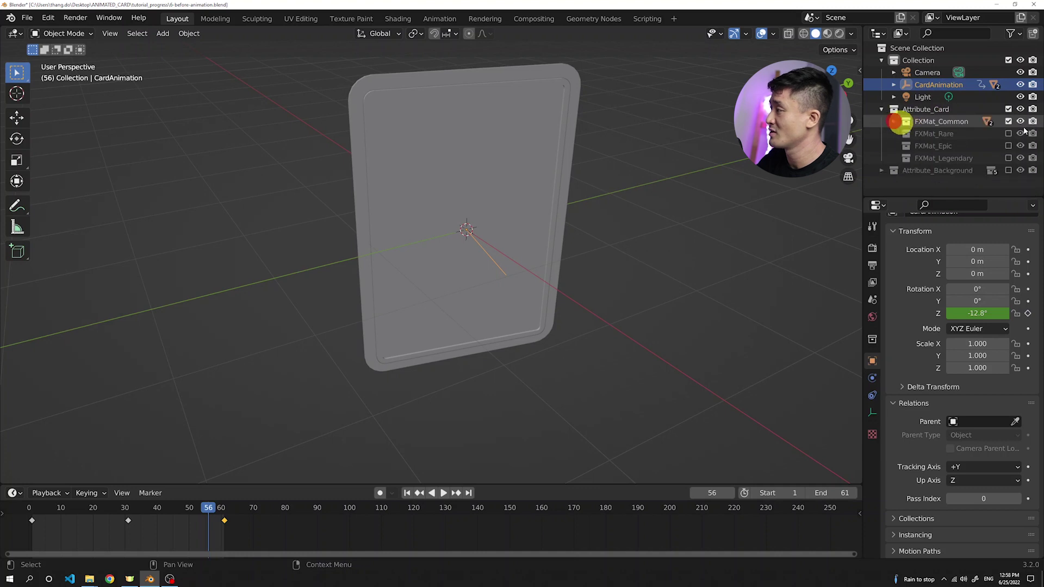
pyautogui.click(1008, 121)
pyautogui.click(1008, 133)
# - Select Card.001 in the FXMat_Rare collection and set its parent to CardAnimation
pyautogui.click(905, 135)
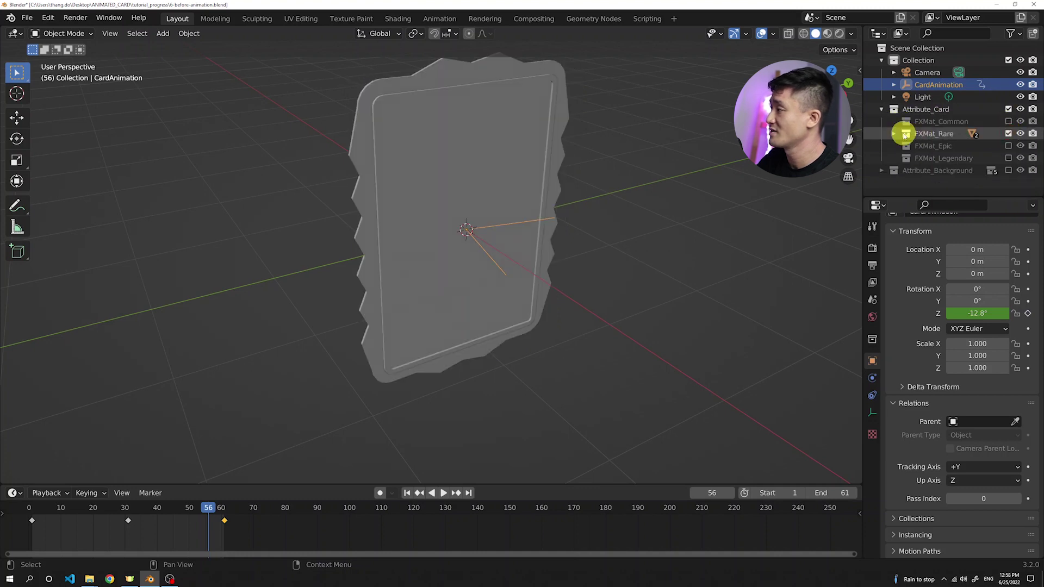
pyautogui.click(904, 135)
pyautogui.click(929, 146)
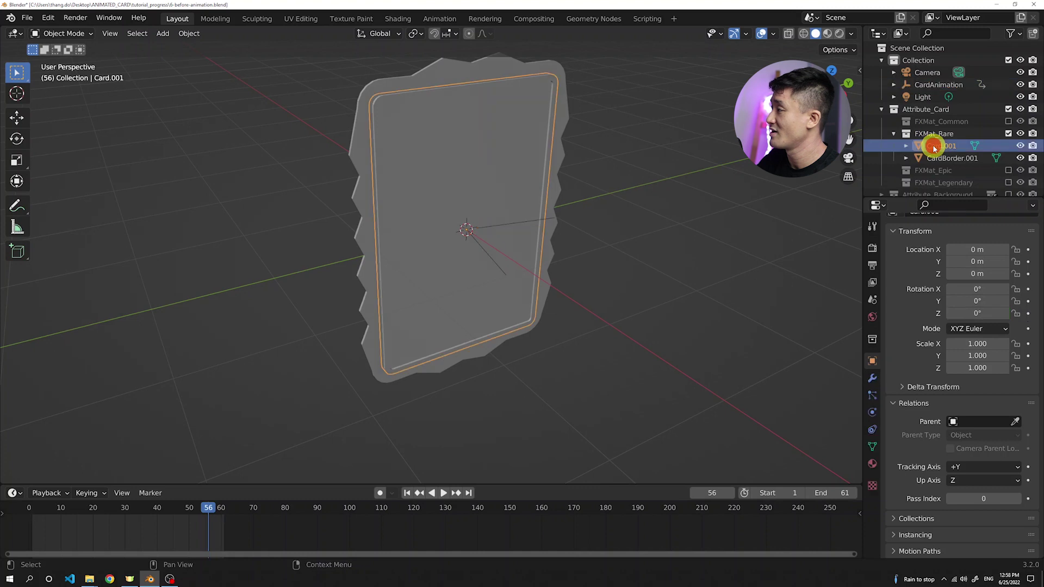
pyautogui.click(976, 420)
pyautogui.write('card')
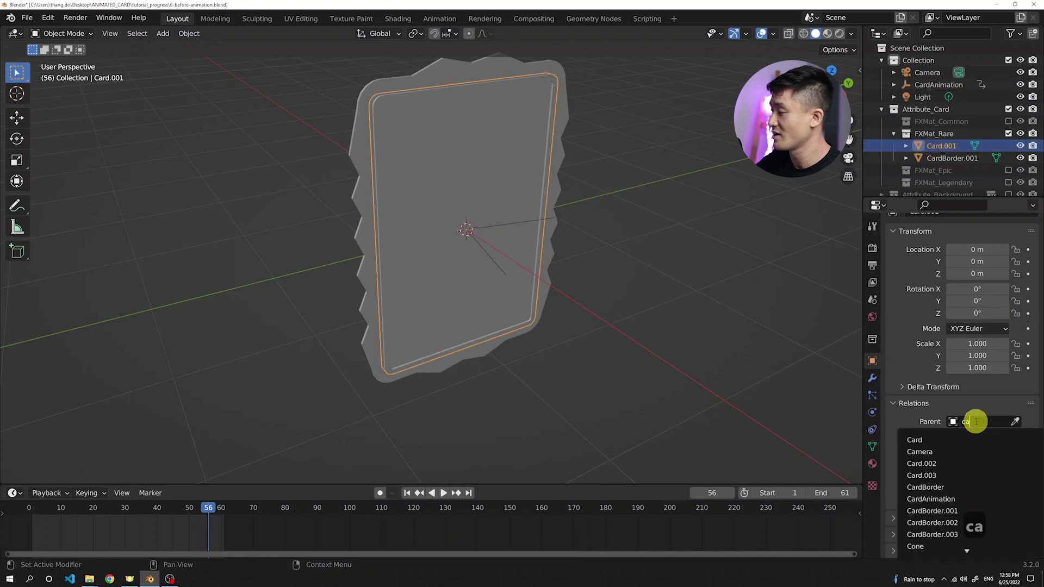
pyautogui.click(957, 487)
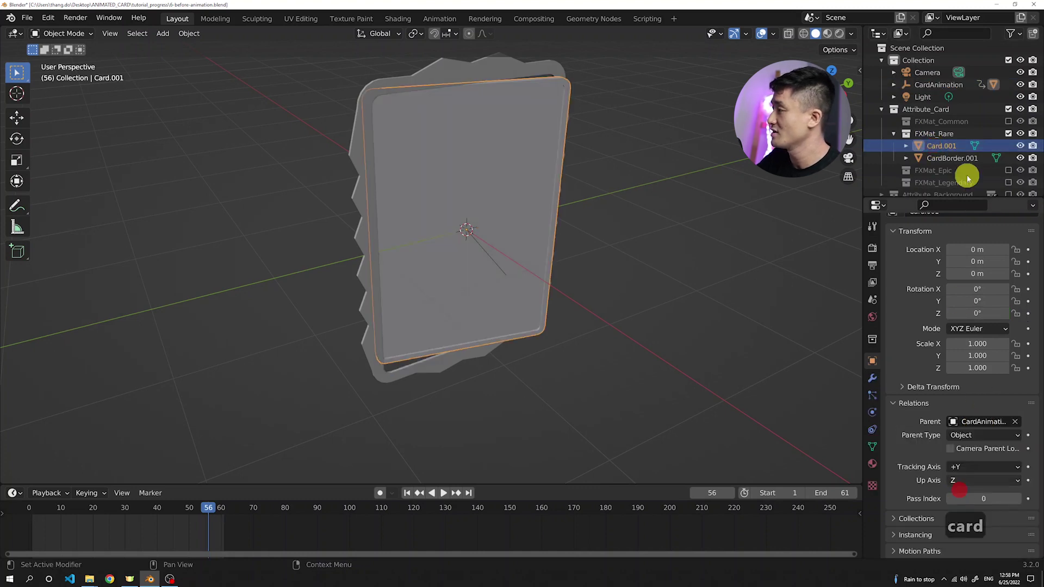
# - Set the parent of CardBorder.001 to CardAnimation and play the animation to check the rare card
pyautogui.click(951, 158)
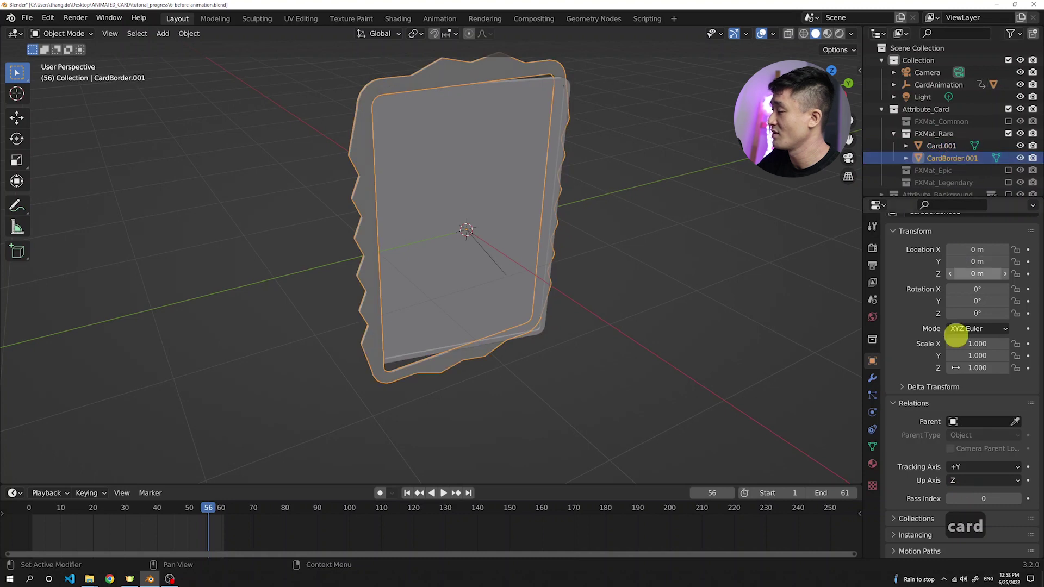
pyautogui.click(973, 422)
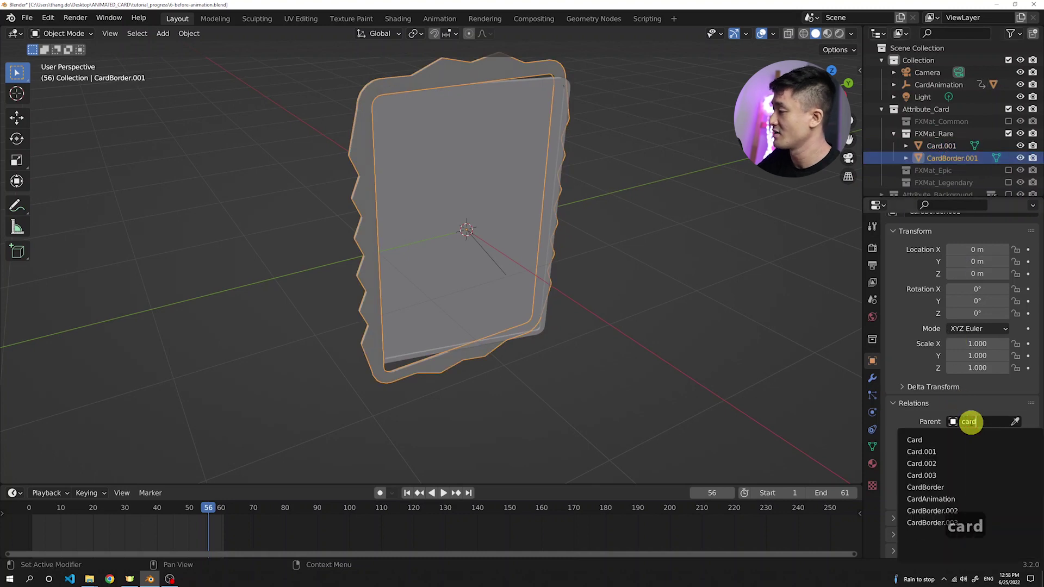
pyautogui.write('card')
pyautogui.click(957, 498)
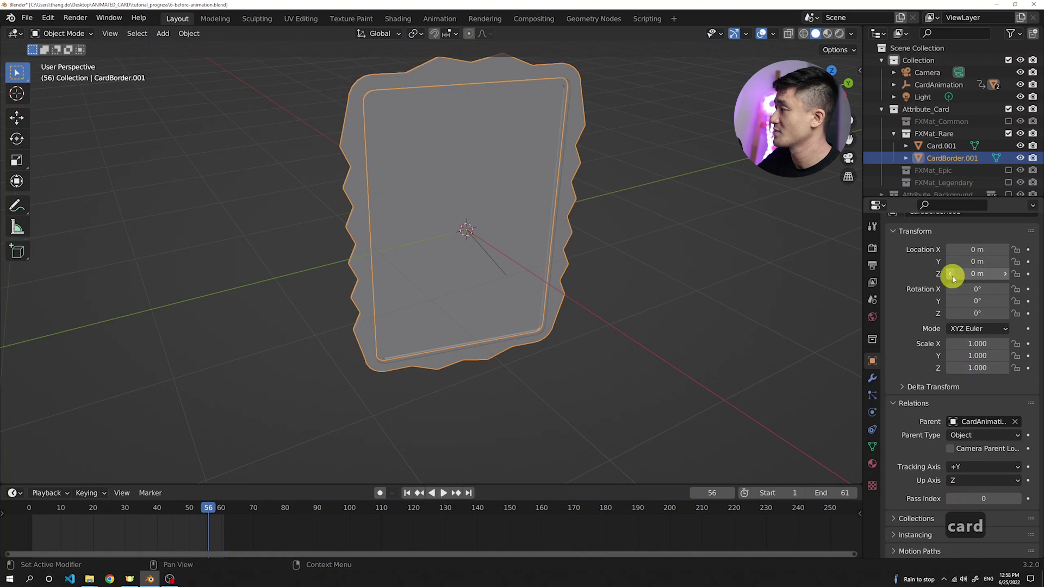
pyautogui.click(212, 508)
pyautogui.press('space')
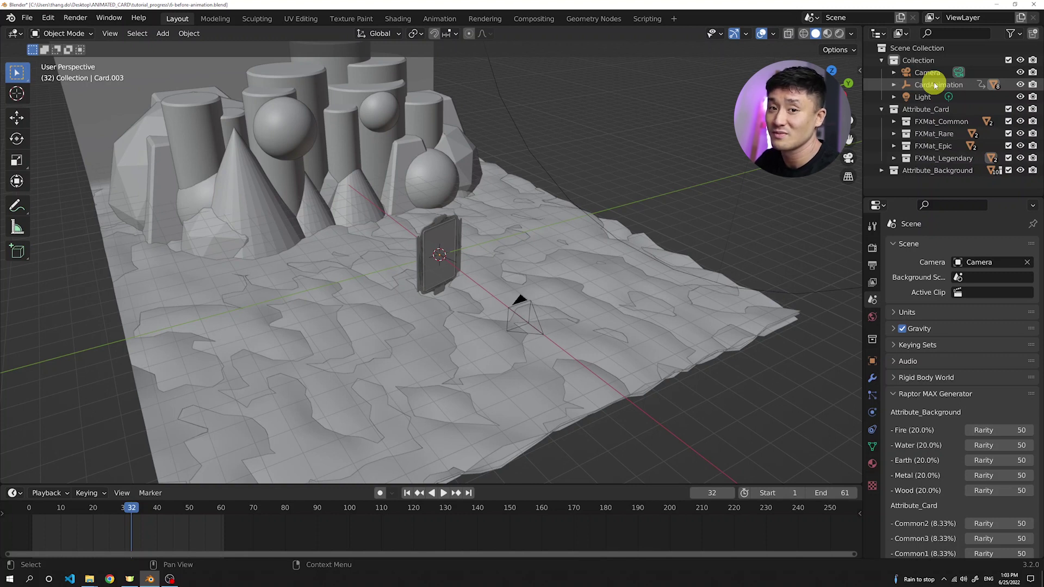
# - Set the Raptor MAX Generator animation length to 61 frames and generate the combinations
pyautogui.scroll(-8, 920, 413)
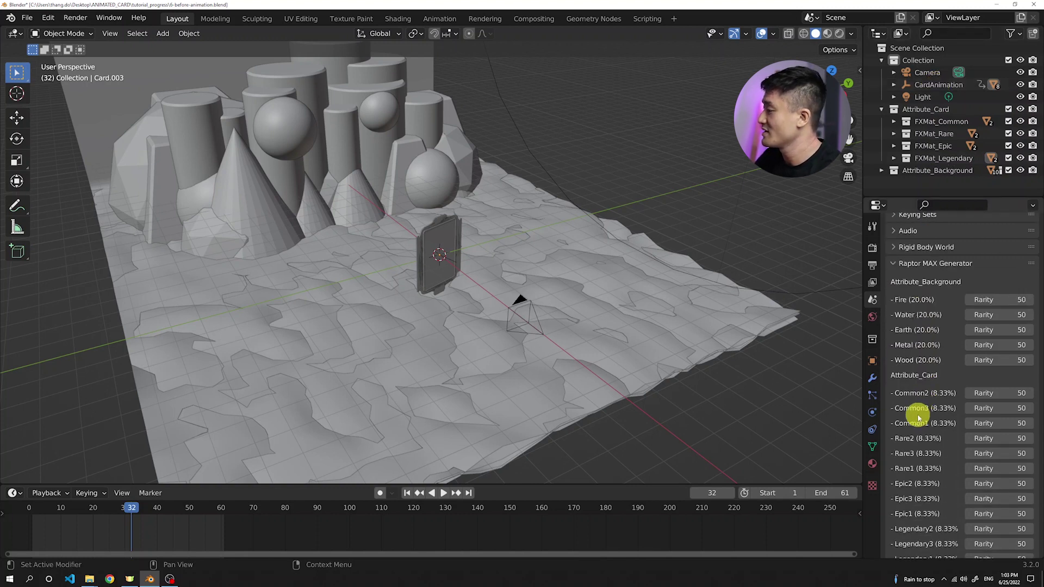
pyautogui.scroll(-5, 920, 416)
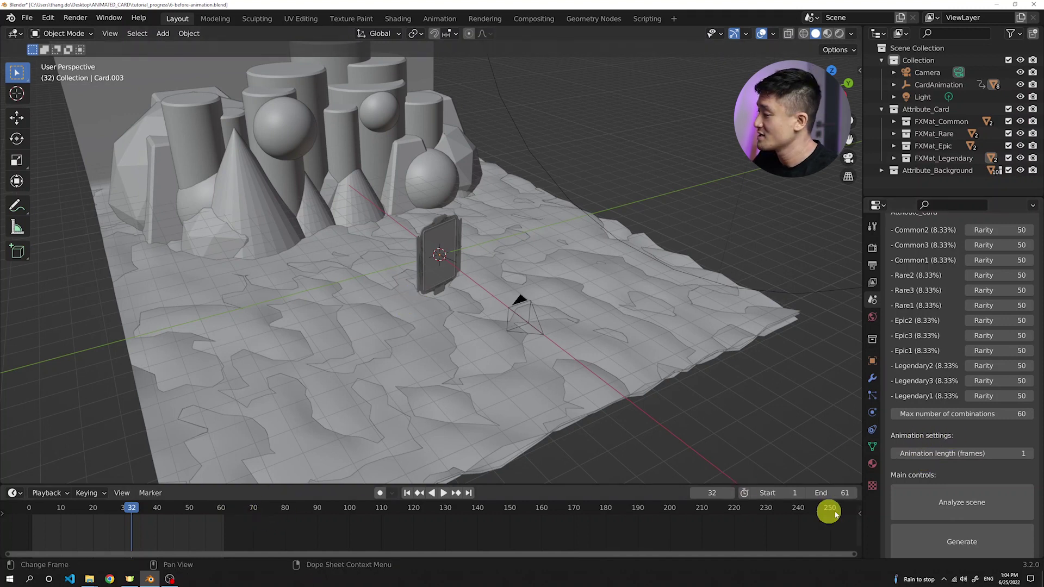
pyautogui.click(989, 453)
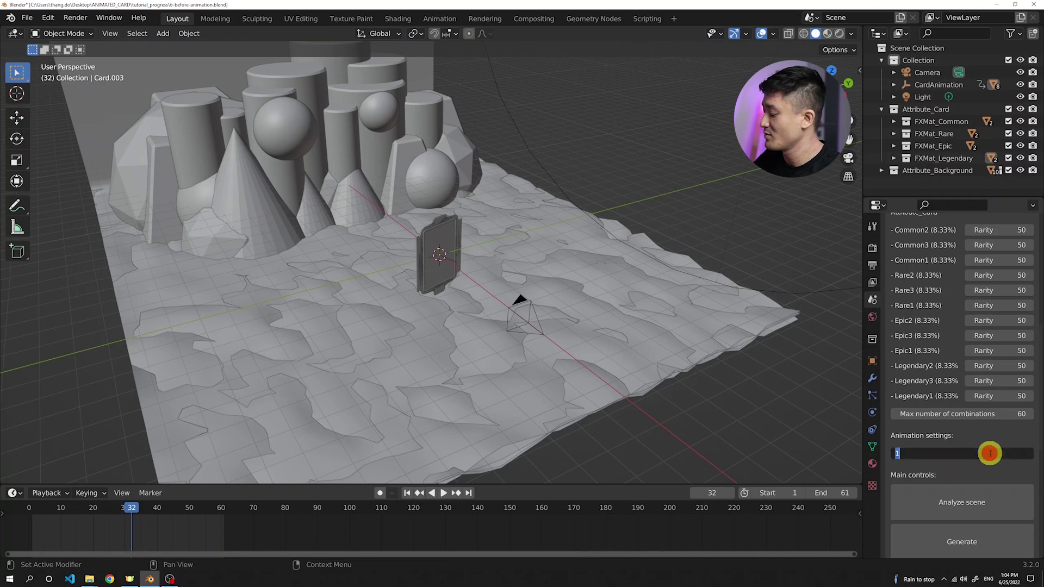
pyautogui.write('61')
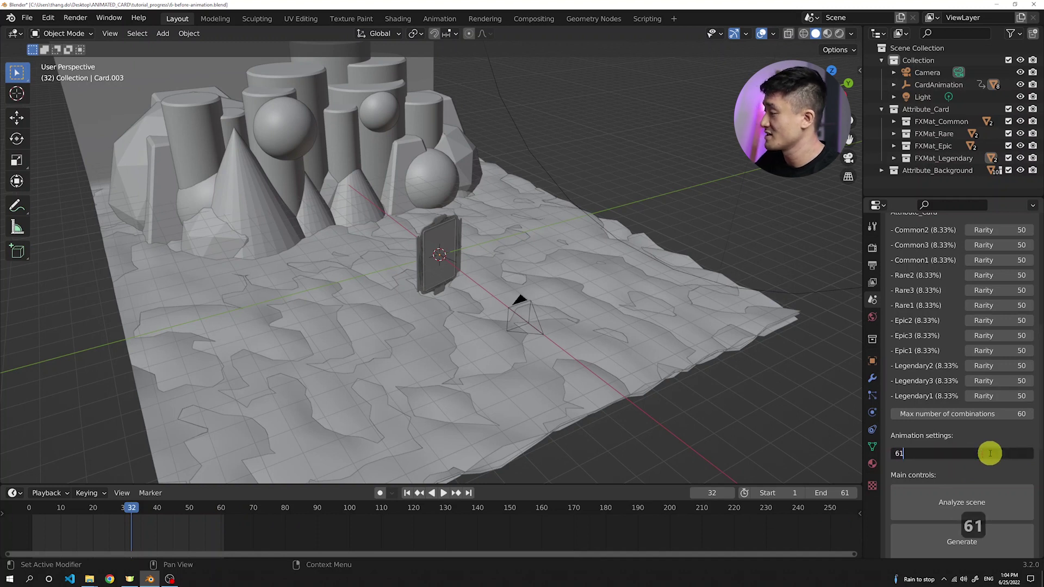
pyautogui.press('Return')
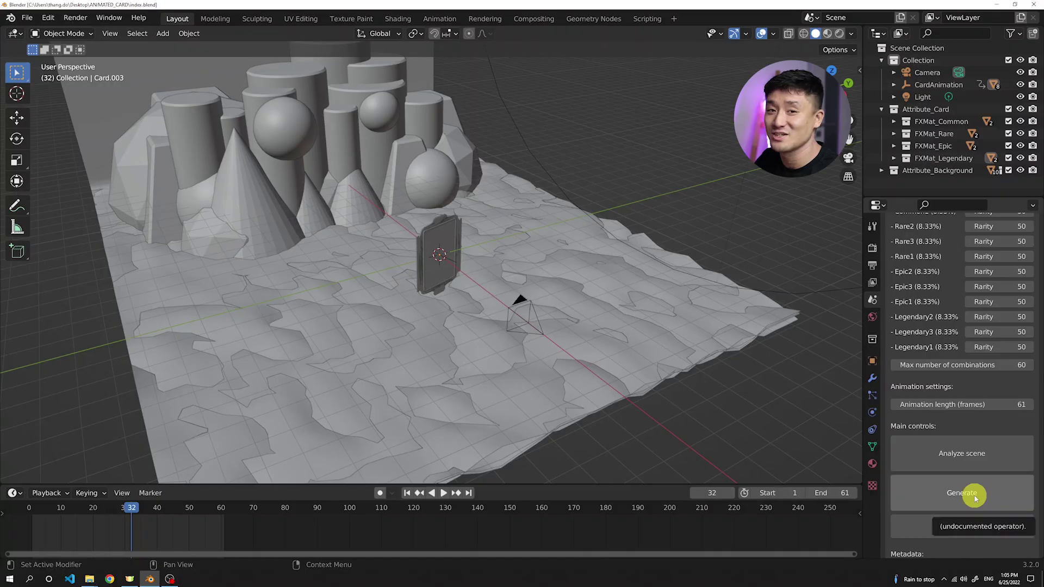
pyautogui.click(973, 496)
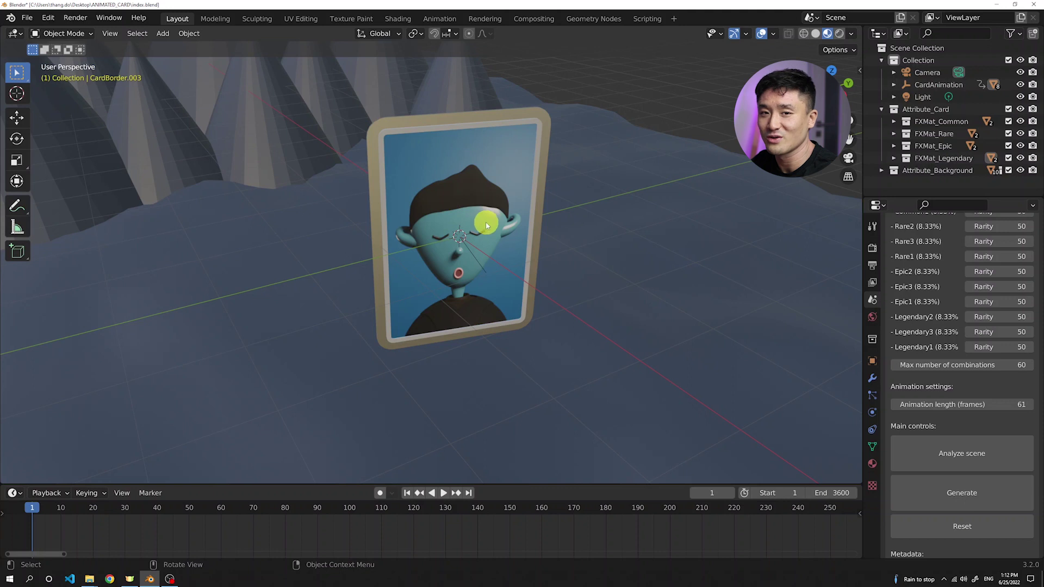
# - Play the generated animation and scrub past frame 61 to examine the change between card combinations
pyautogui.press('space')
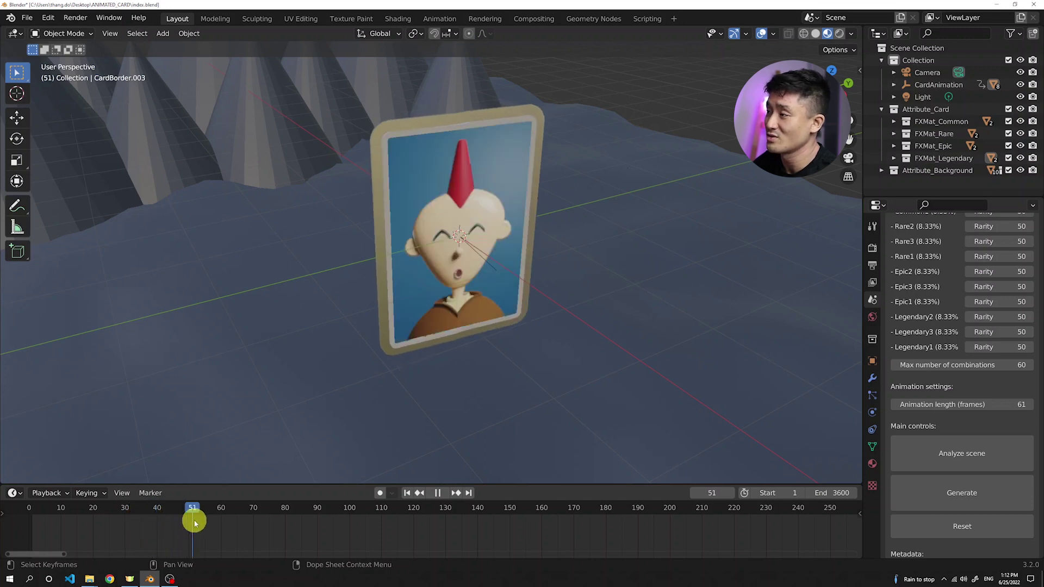
pyautogui.moveTo(206, 524); pyautogui.dragTo(210, 524)
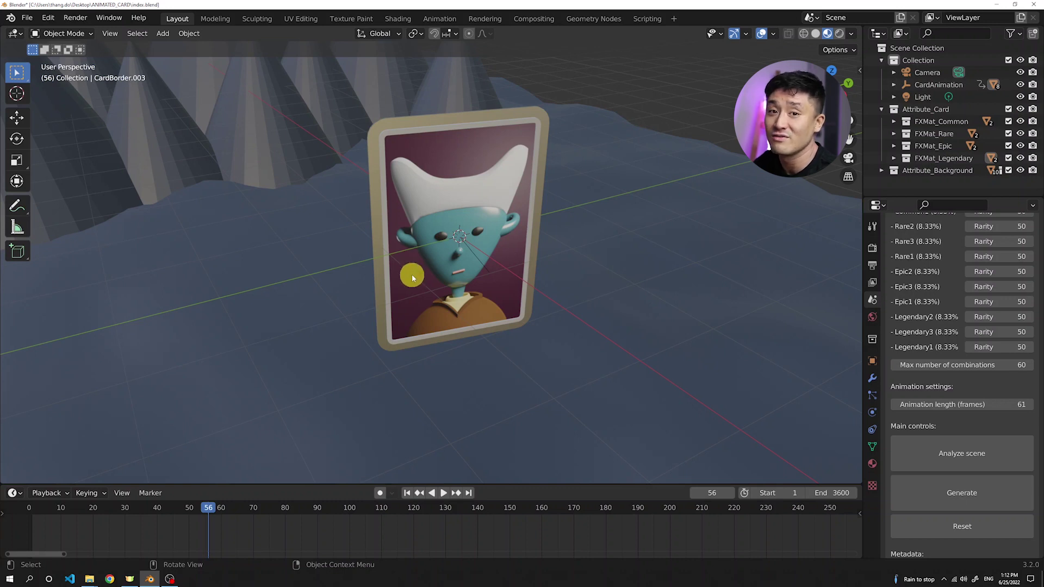
pyautogui.moveTo(212, 508); pyautogui.dragTo(270, 511)
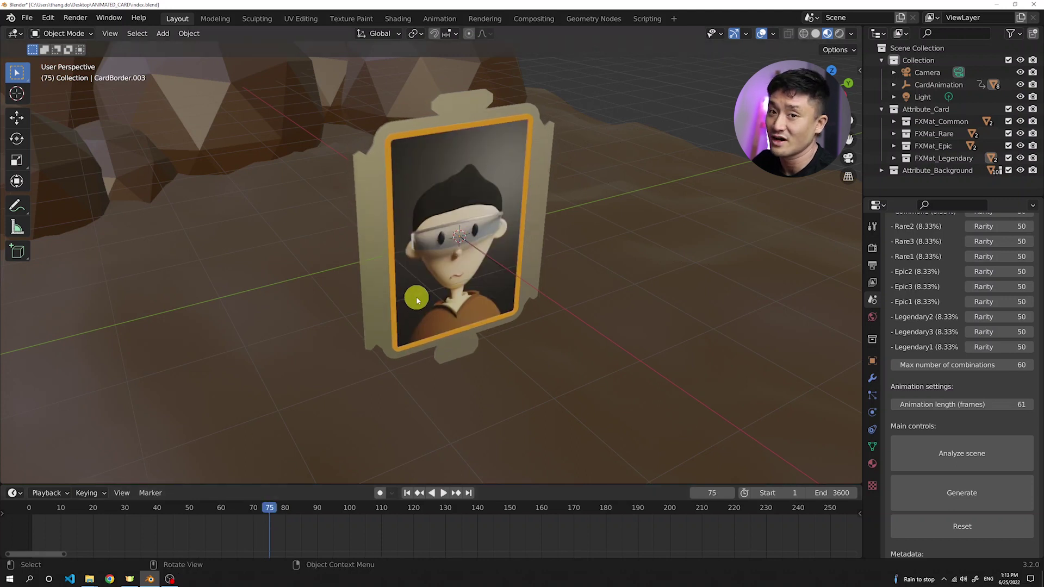
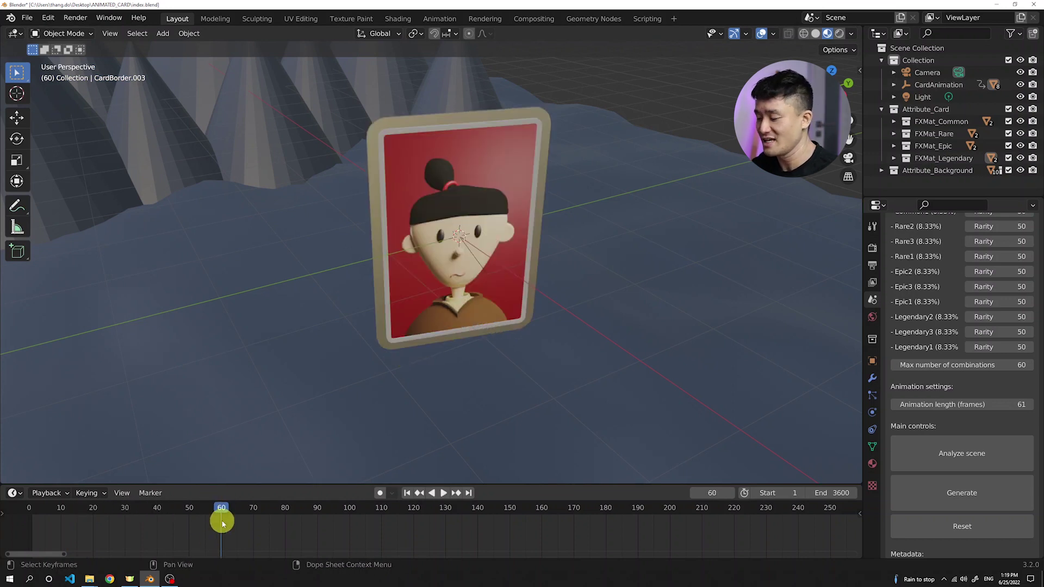
# - Advance to frame 61 to examine the combination change, then return to the beginning of the timeline and play the animation
pyautogui.press('Right')
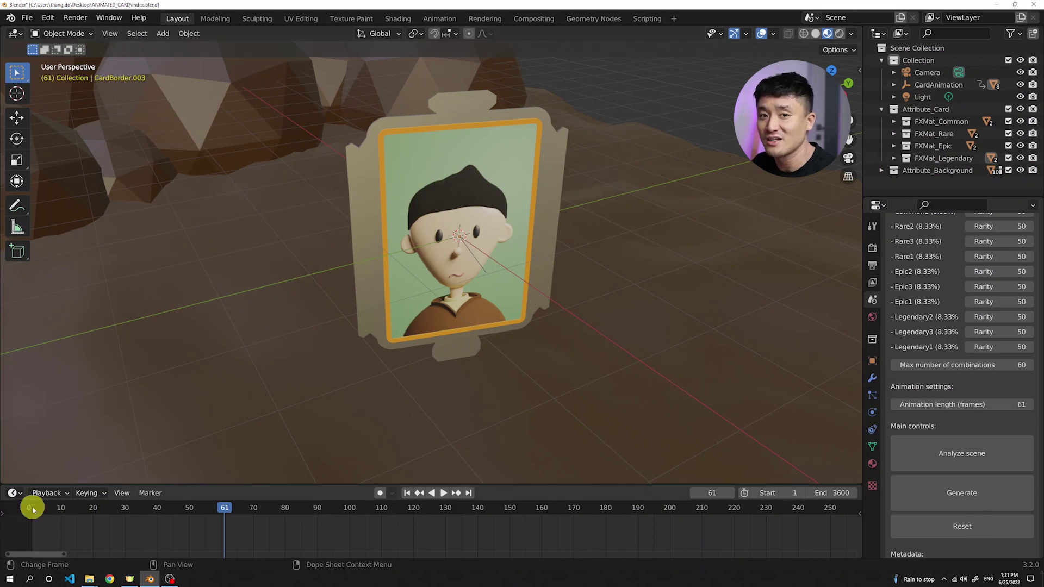
pyautogui.click(33, 509)
pyautogui.press('space')
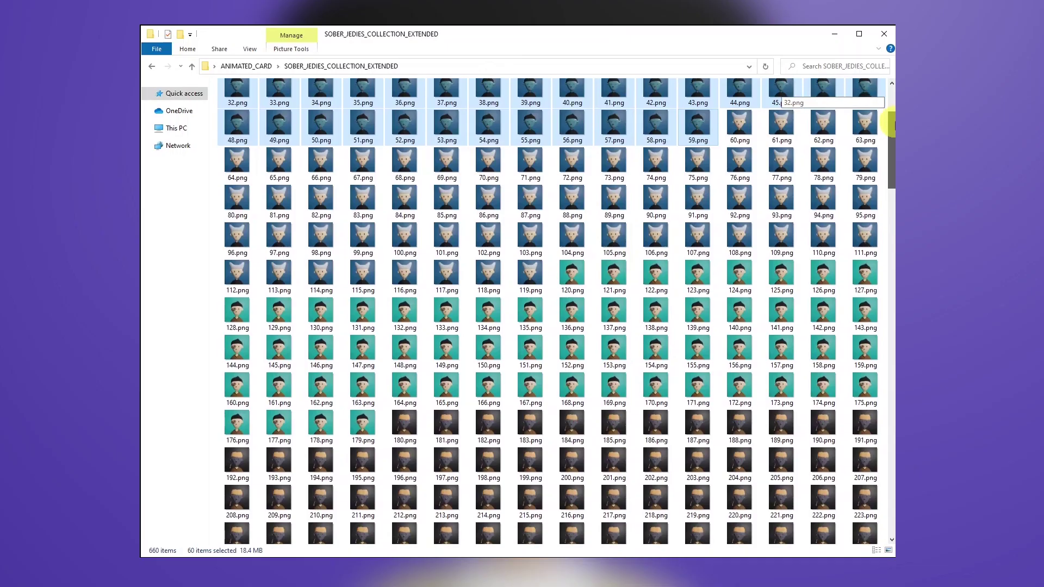
# - Switch to File Explorer and look through the numbered PNG frames in the SOBER_JEDIES_COLLECTION_EXTENDED folder
pyautogui.moveTo(892, 124); pyautogui.dragTo(893, 182)
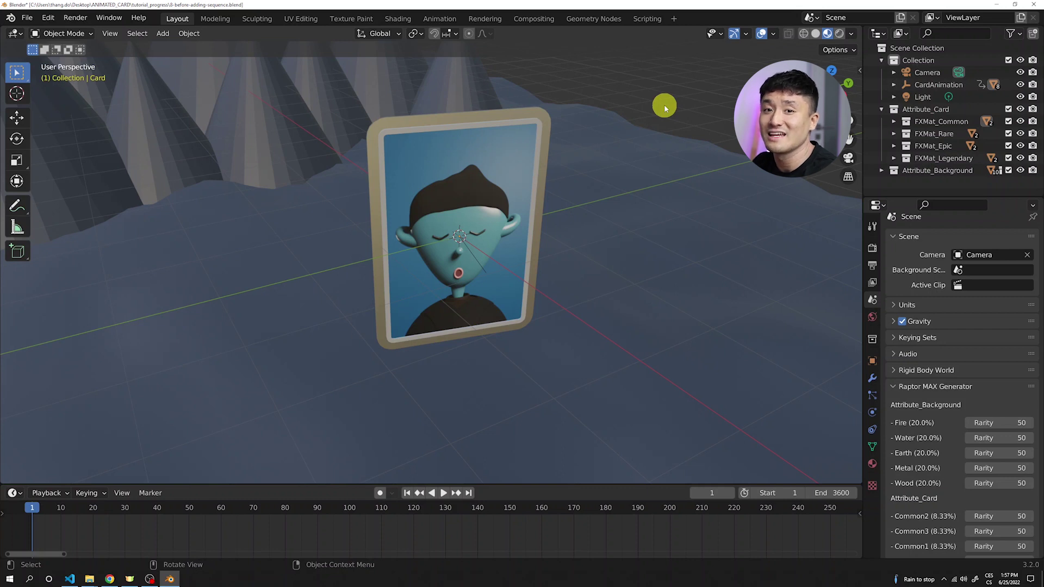
# - In Blender, replace the base color image of the common card's CardContent material with all images from the SOBER_JEDIES_COLLECTION_EXTENDED folder as a sequence
pyautogui.click(533, 125)
pyautogui.click(872, 463)
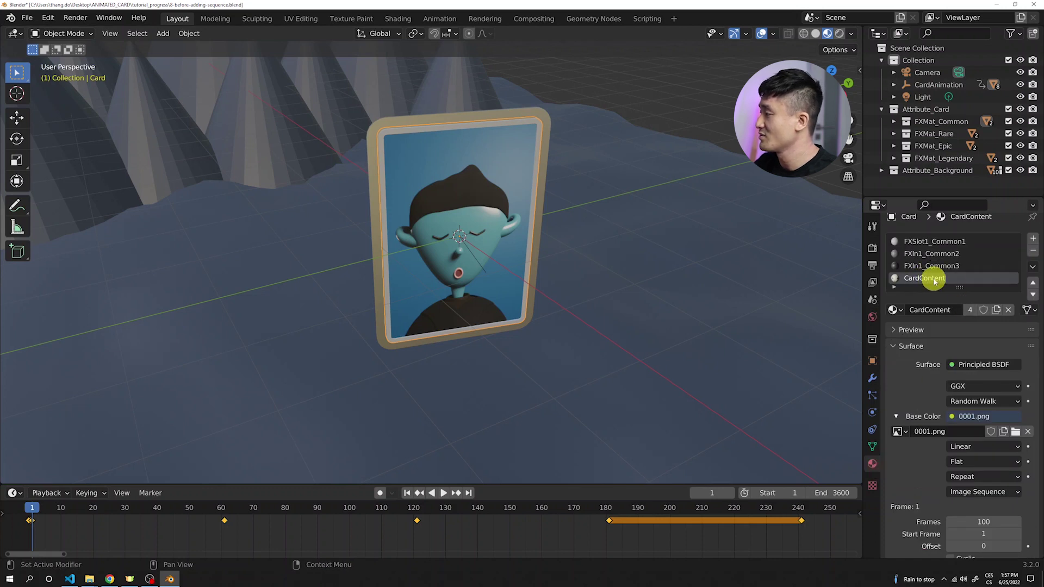
pyautogui.scroll(-1, 931, 278)
pyautogui.scroll(-1, 931, 283)
pyautogui.scroll(-2, 930, 283)
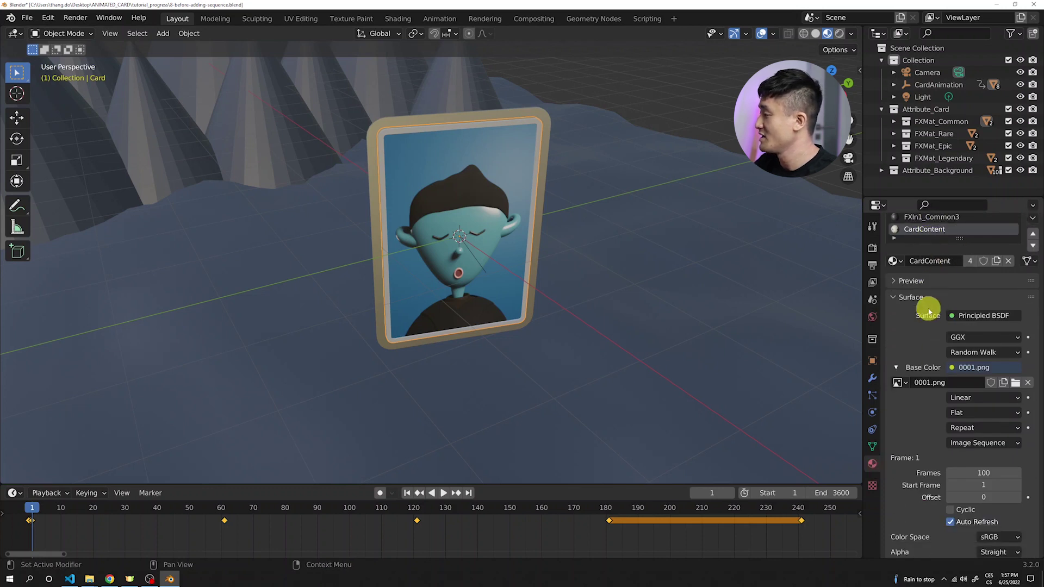
pyautogui.click(1015, 366)
pyautogui.click(394, 139)
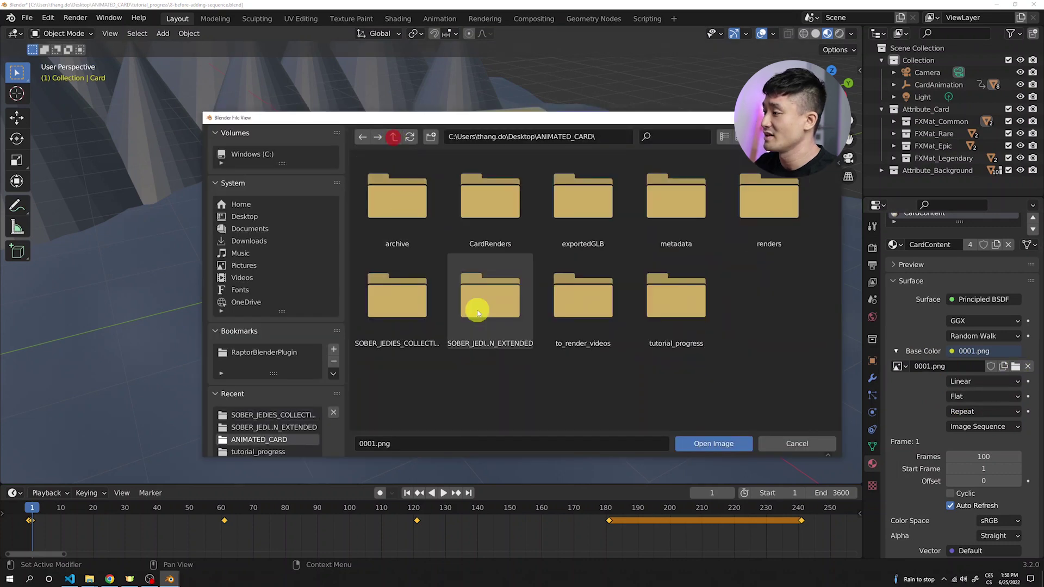
pyautogui.click(478, 305)
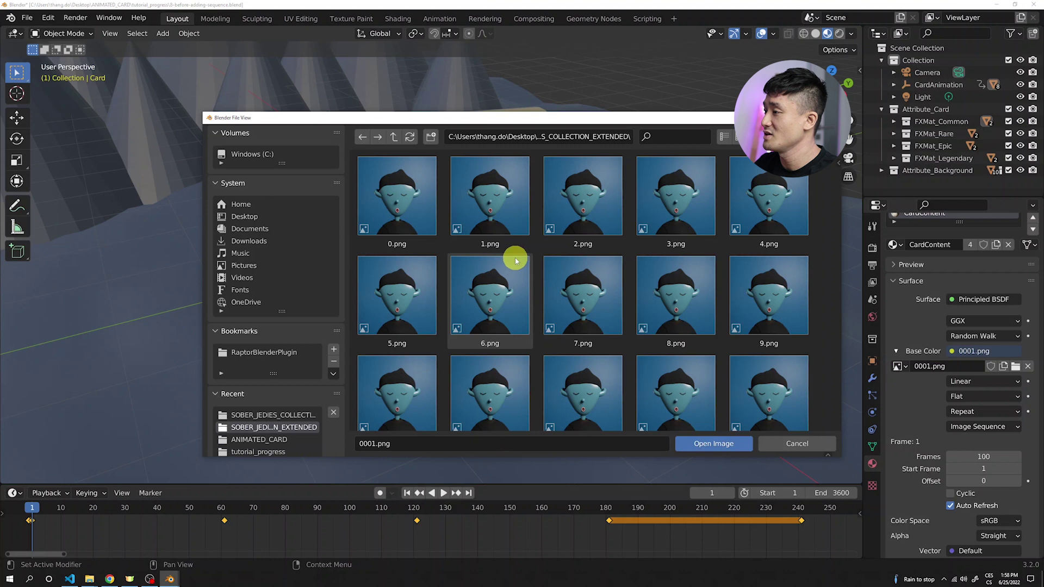
pyautogui.press('a')
pyautogui.click(719, 444)
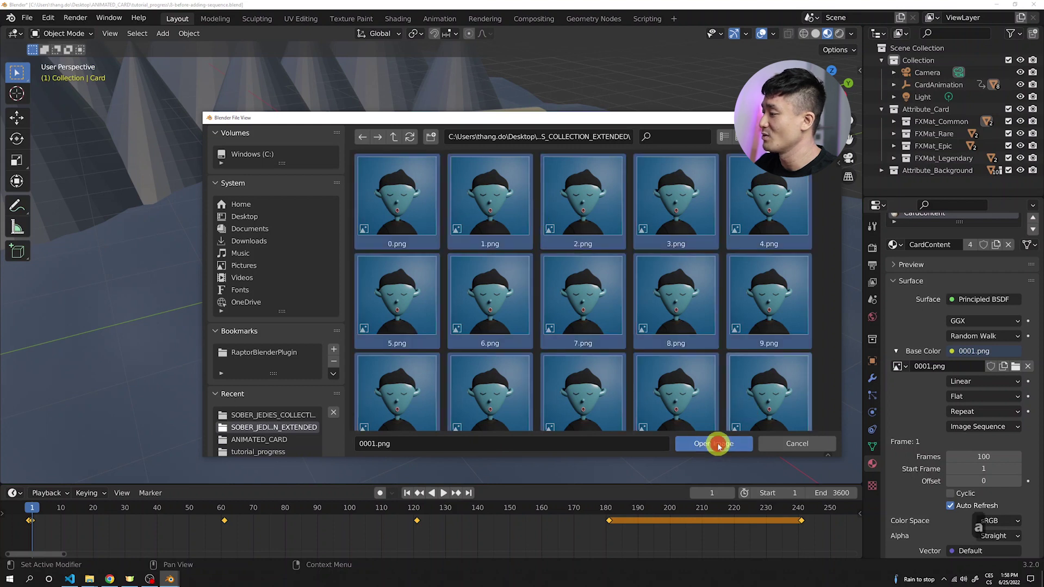
# - Play the animation and scrub through the timeline to check the card images across the combinations
pyautogui.press('space')
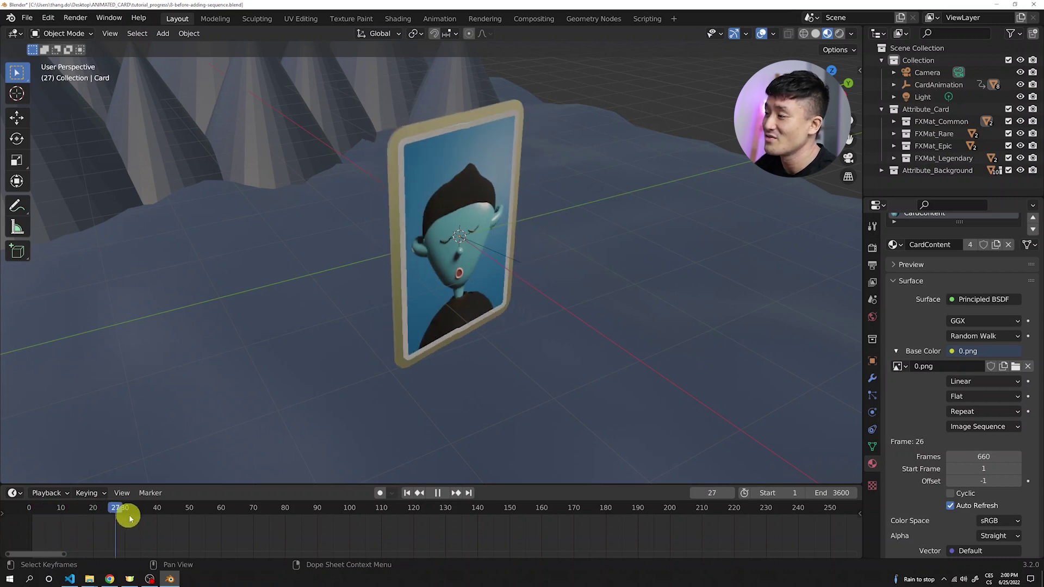
pyautogui.click(263, 518)
pyautogui.moveTo(265, 523); pyautogui.dragTo(316, 525)
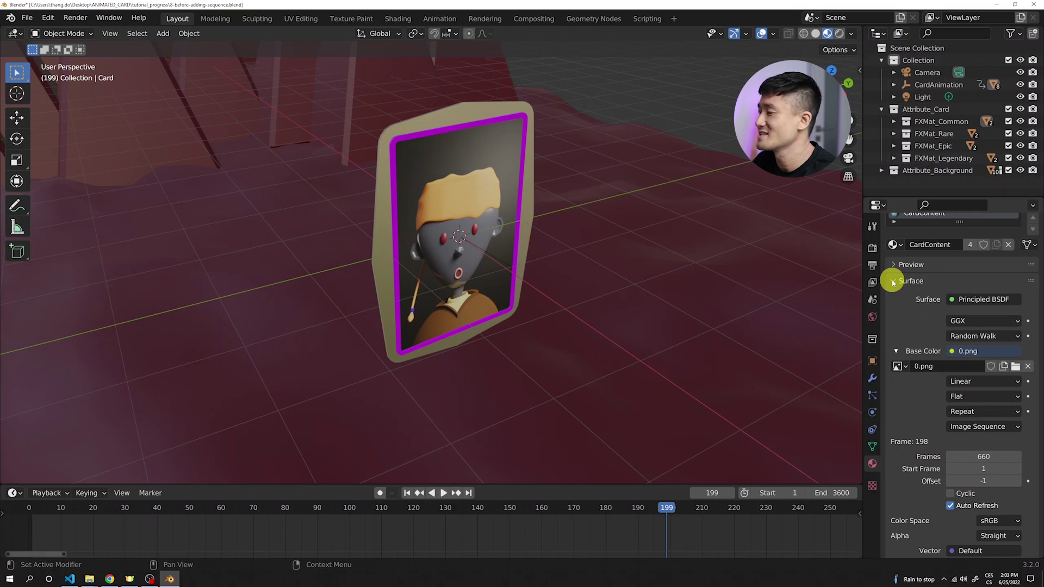
# - Set the render output file format to FFmpeg Video with an MPEG-4 encoding container
pyautogui.click(876, 267)
pyautogui.scroll(-1, 918, 435)
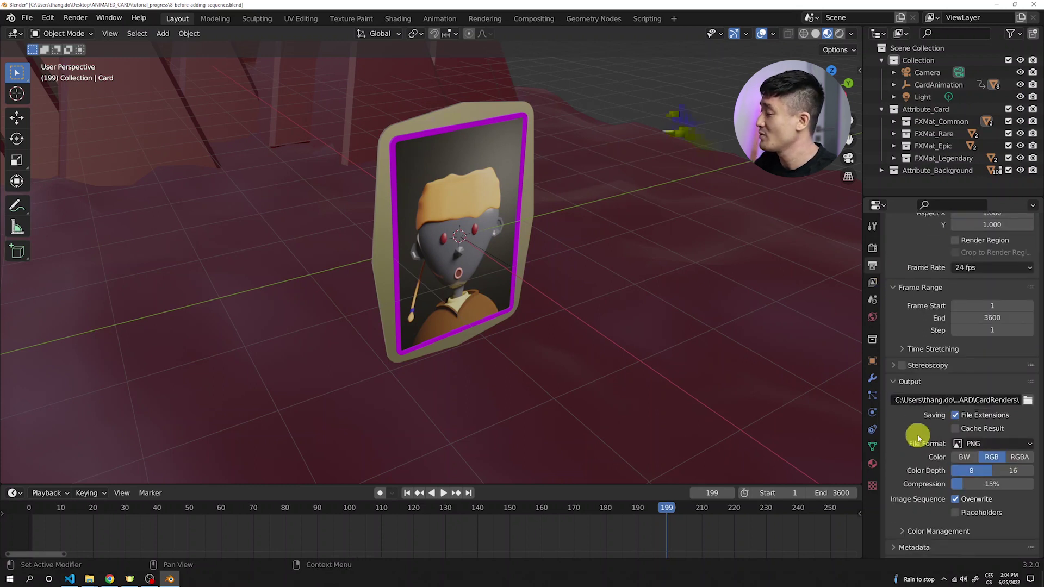
pyautogui.click(996, 430)
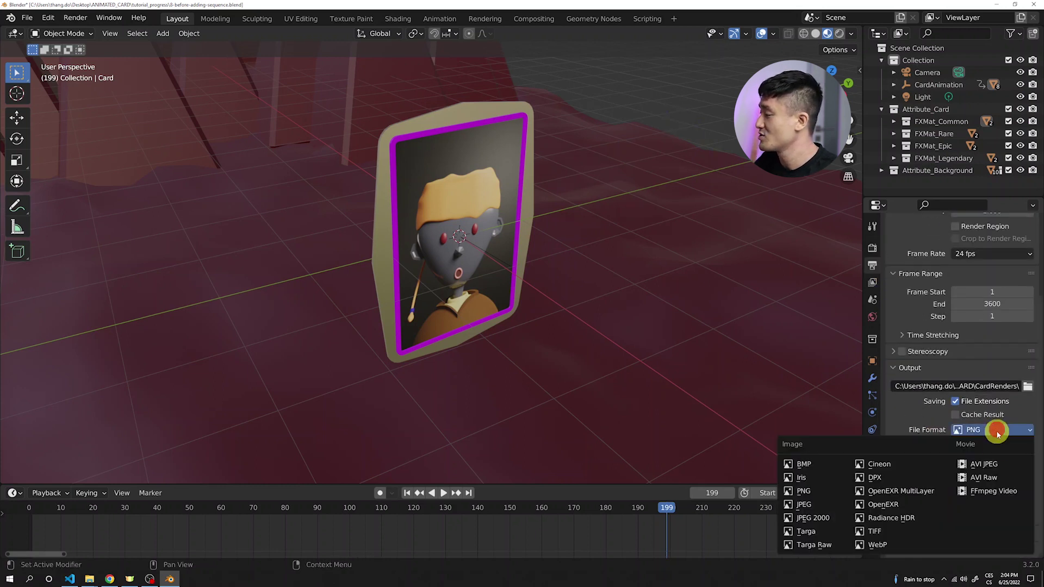
pyautogui.click(973, 494)
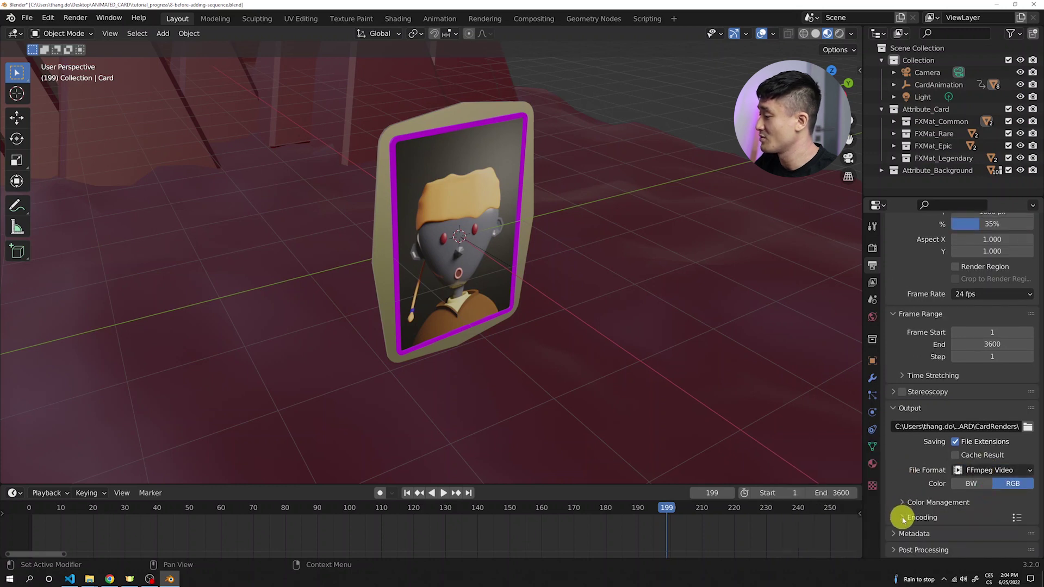
pyautogui.click(904, 518)
pyautogui.scroll(-2, 970, 491)
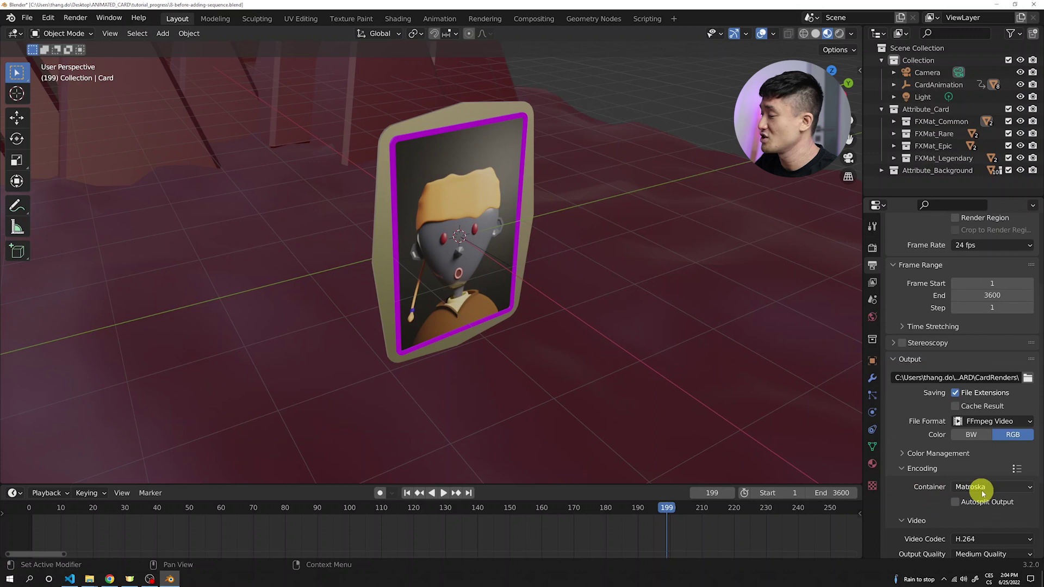
pyautogui.click(985, 485)
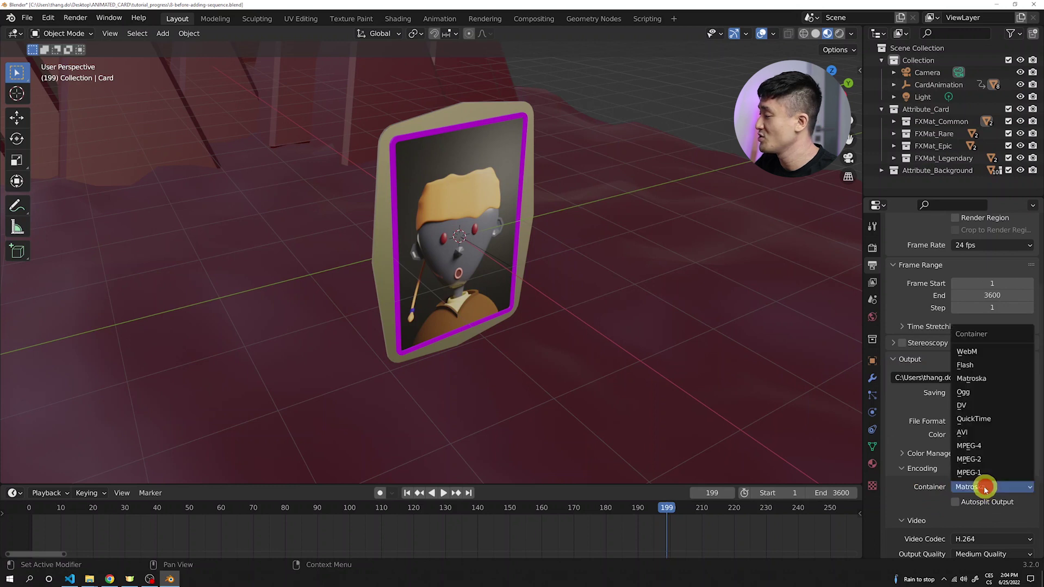
pyautogui.click(988, 448)
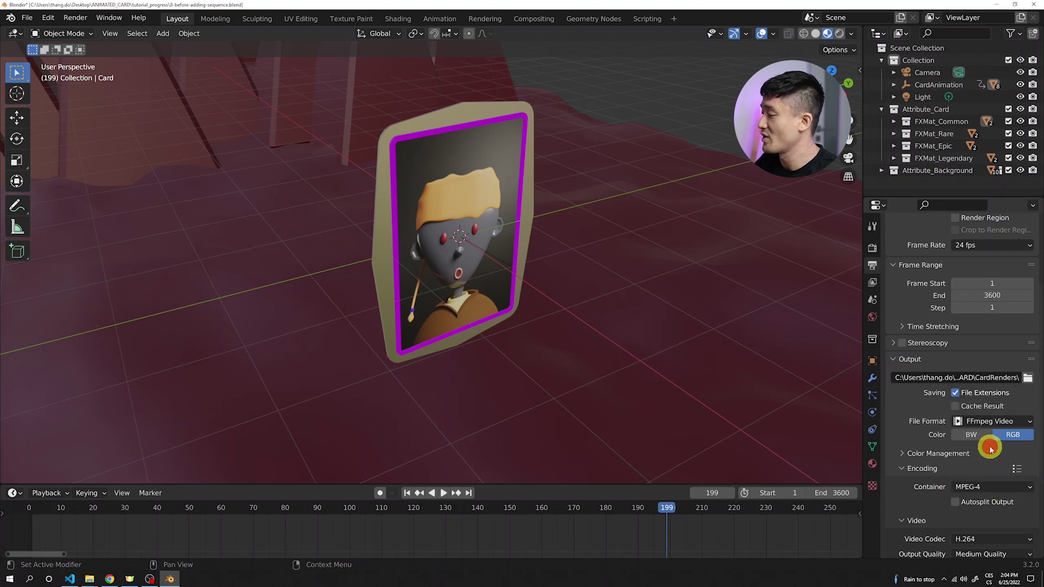
# - Show the export and render settings of the Raptor MAX Generator in the scene properties
pyautogui.click(872, 299)
pyautogui.scroll(-10, 943, 413)
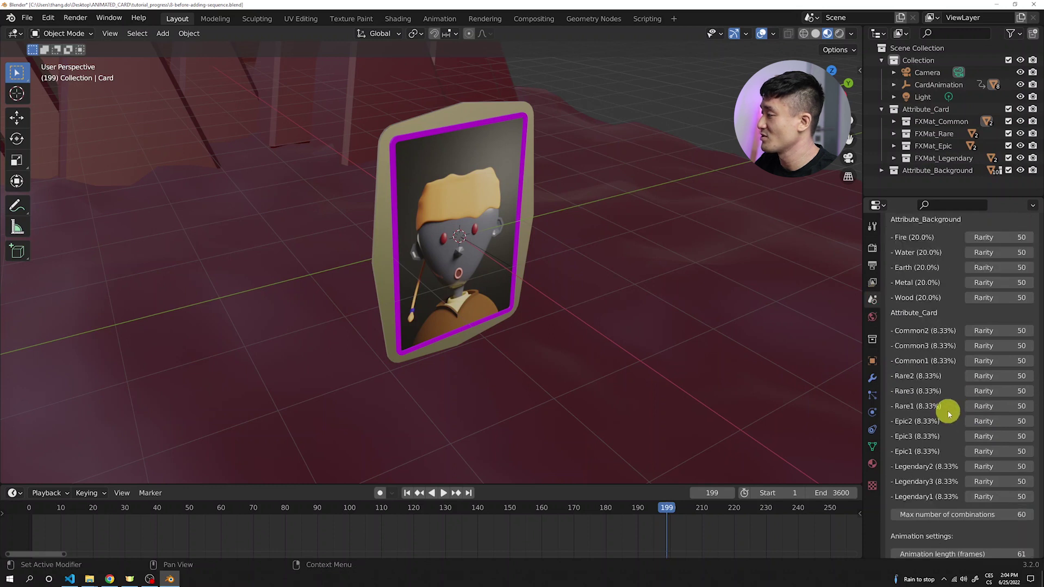
pyautogui.scroll(-10, 948, 412)
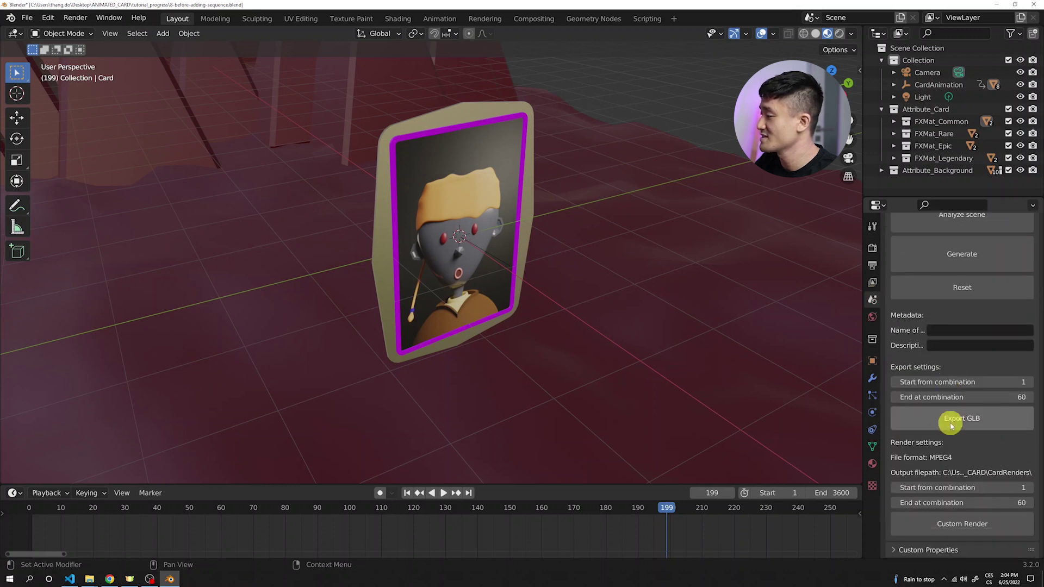